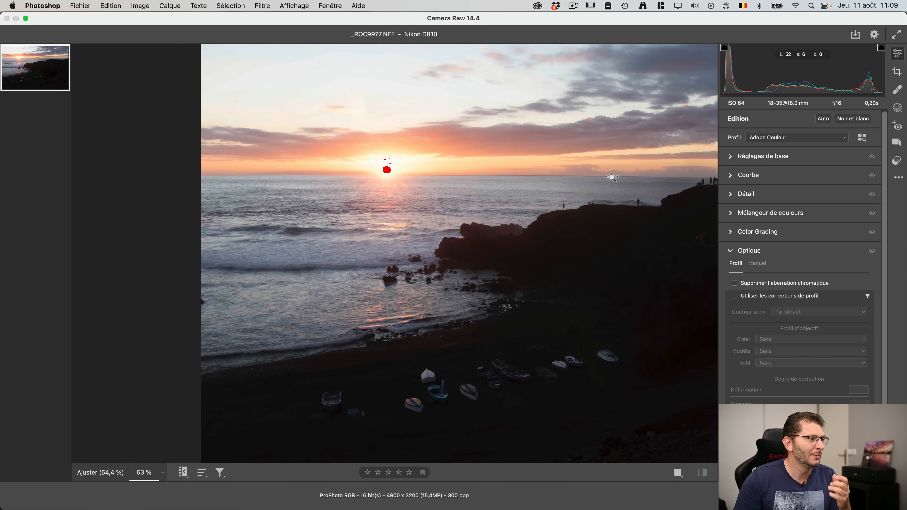
Step: Lower the highlights (Tons clairs) to -65 in the basic adjustments and check the area around the sun
left_click_drag(640, 229, 527, 215)
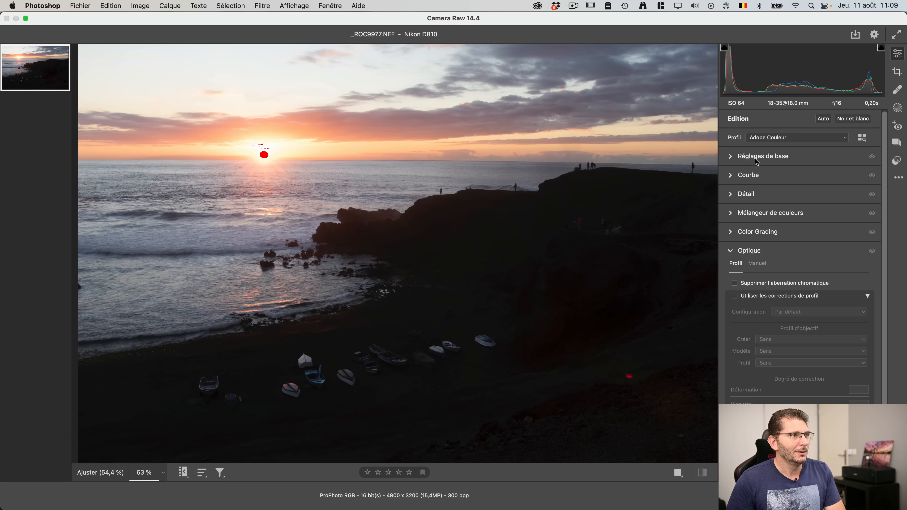
left_click(744, 160)
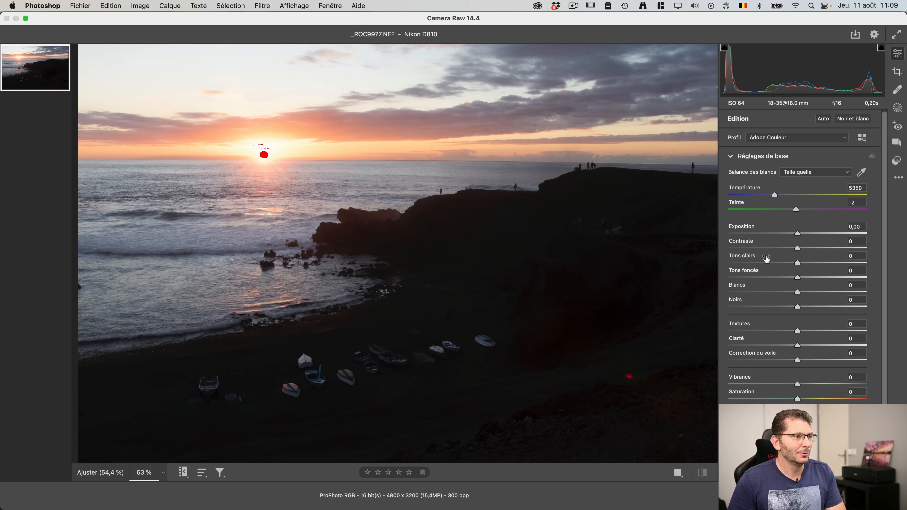
mouse_move(767, 259)
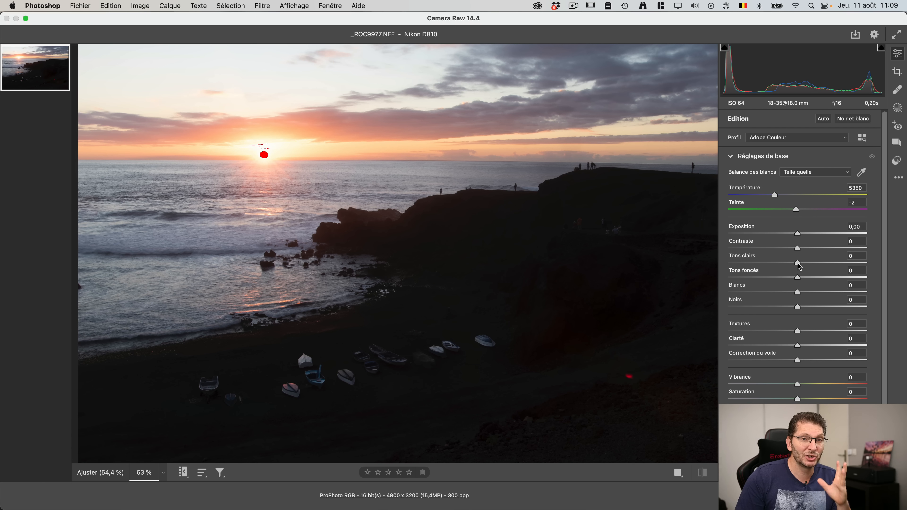
left_click_drag(798, 264, 755, 268)
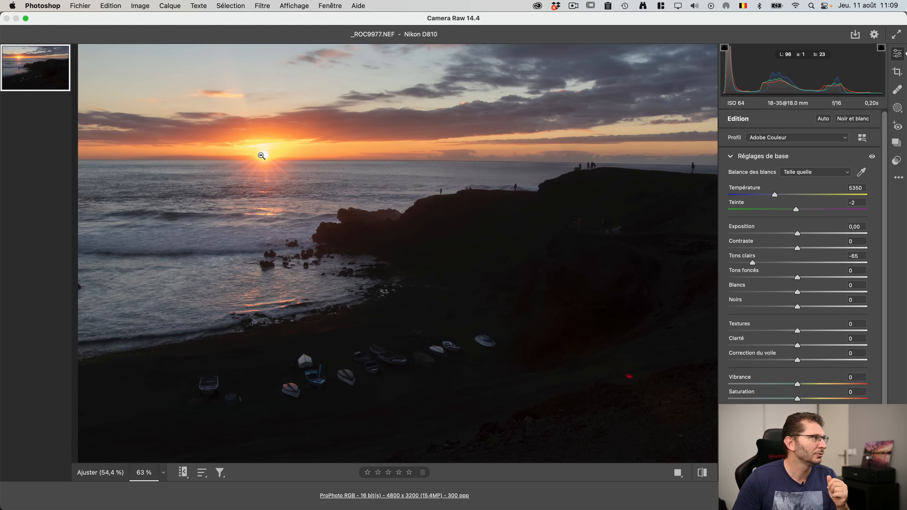
left_click_drag(261, 156, 339, 156)
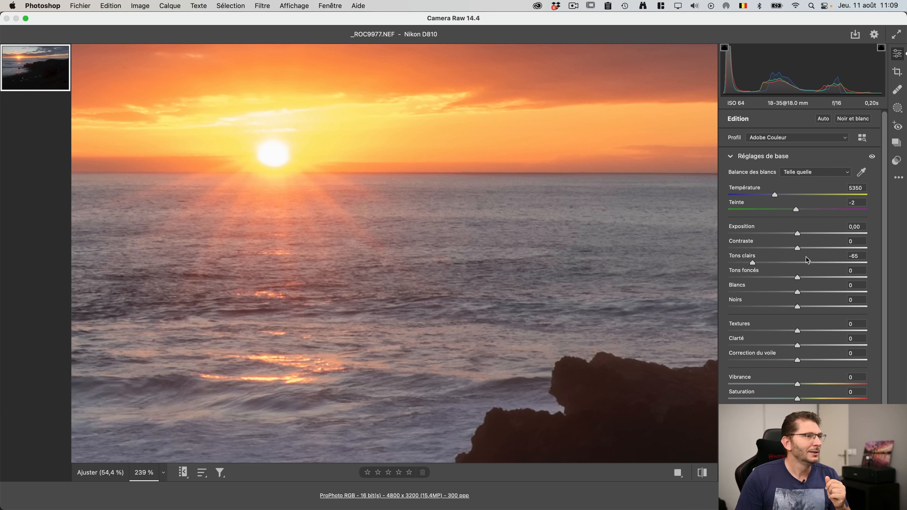
left_click(640, 292)
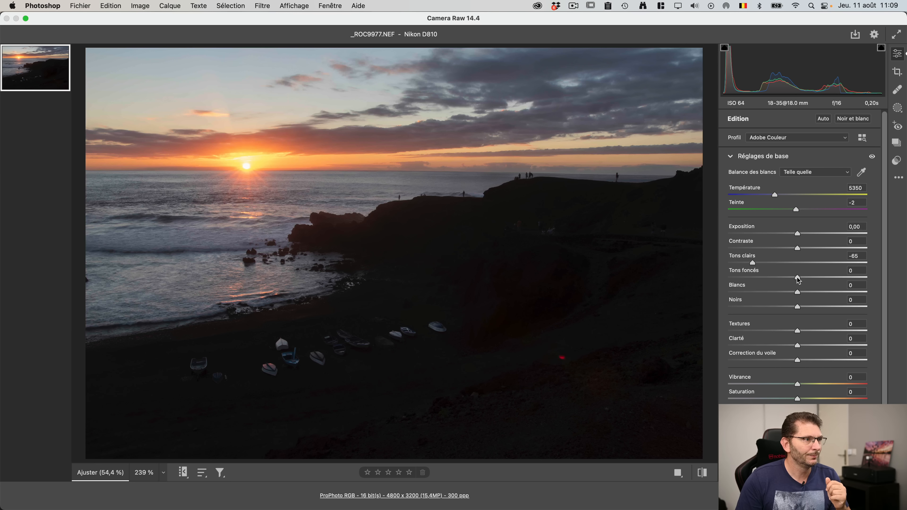
Step: Raise the shadows (Tons foncés) to +100 and set the highlights (Tons clairs) to -75
left_click_drag(799, 279, 905, 267)
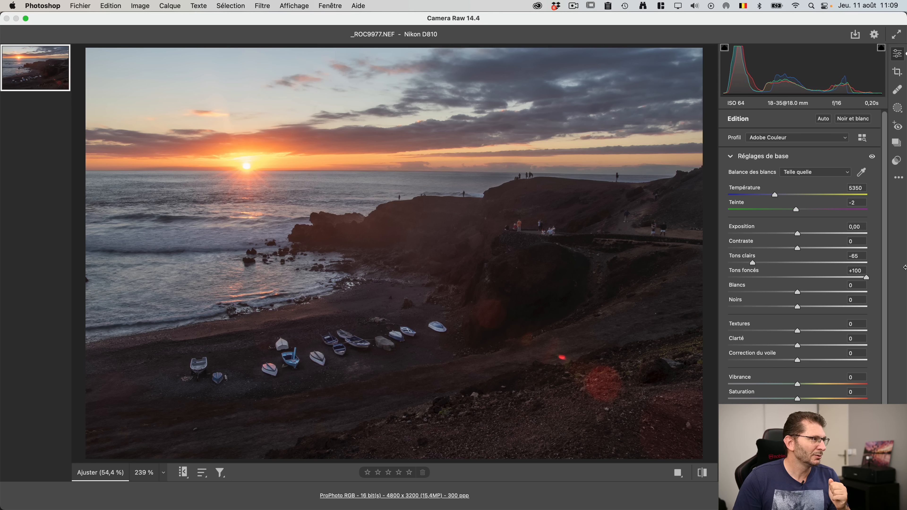
left_click_drag(752, 263, 747, 265)
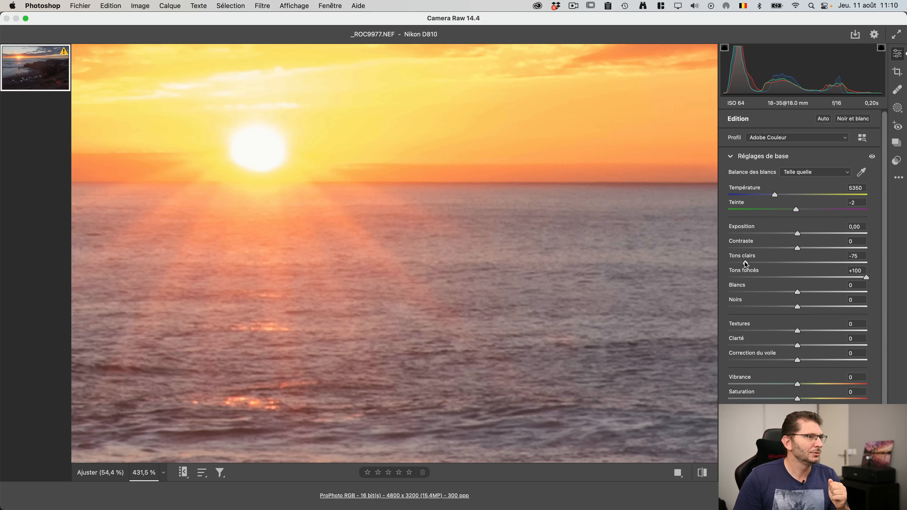
left_click(570, 227)
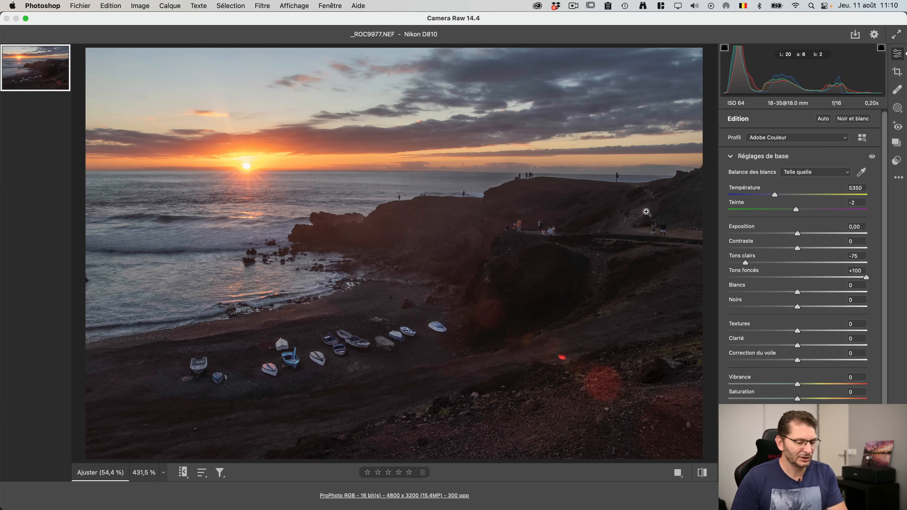
Step: Compare the photo before and after the tonal adjustments and examine the sun and sky up close
key("super+r")
key("super+z")
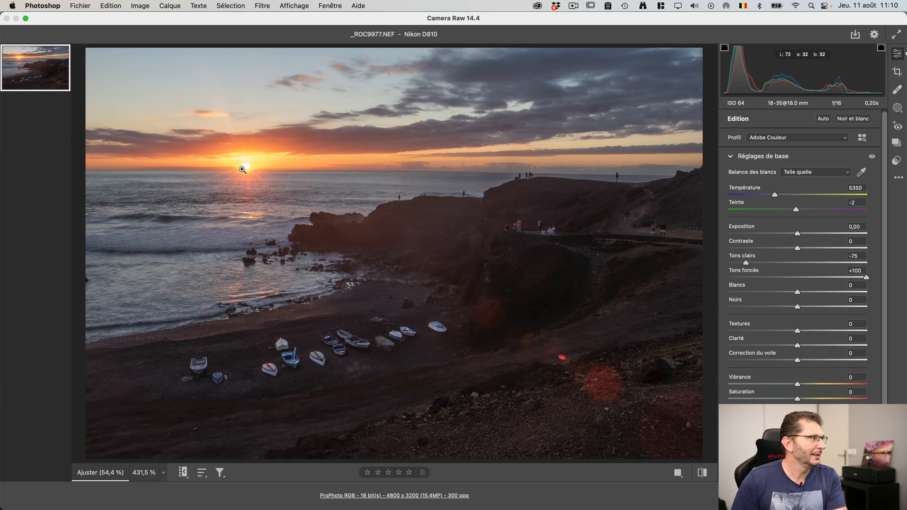
key("super+z")
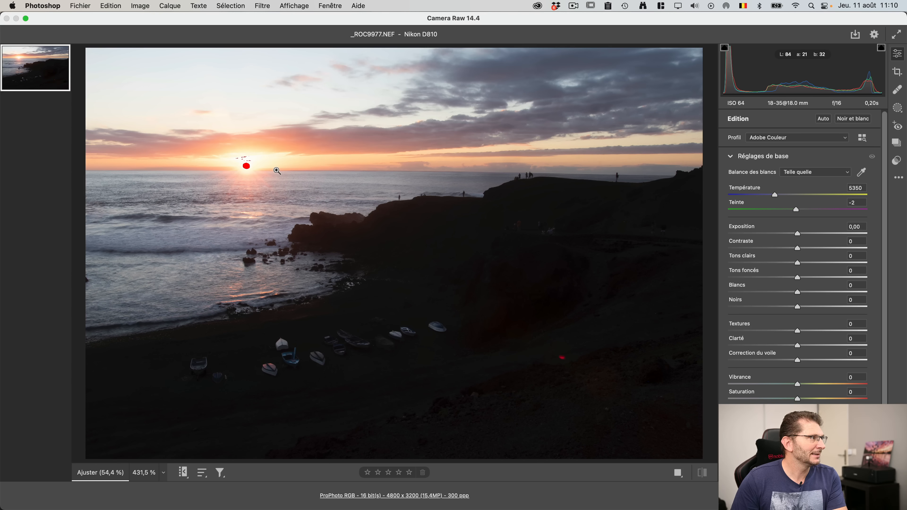
key("super+shift+z")
left_click(264, 157)
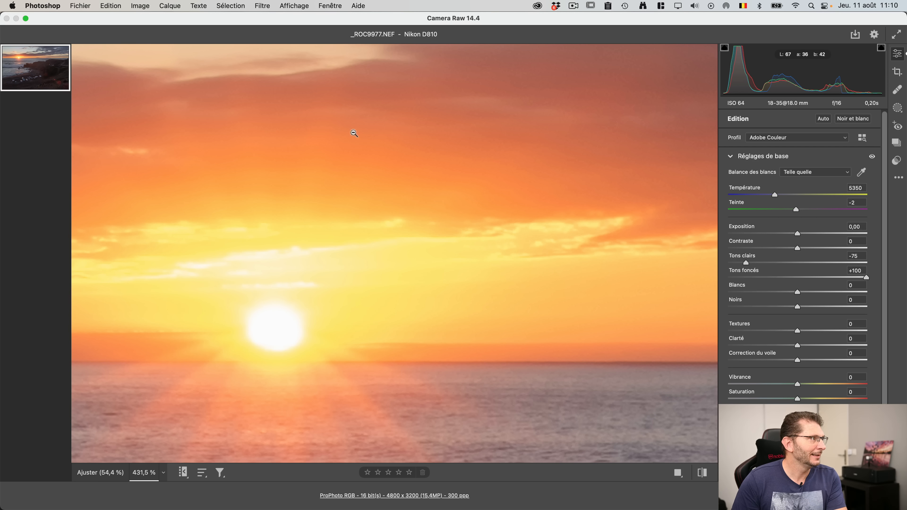
left_click(420, 167)
left_click(291, 109)
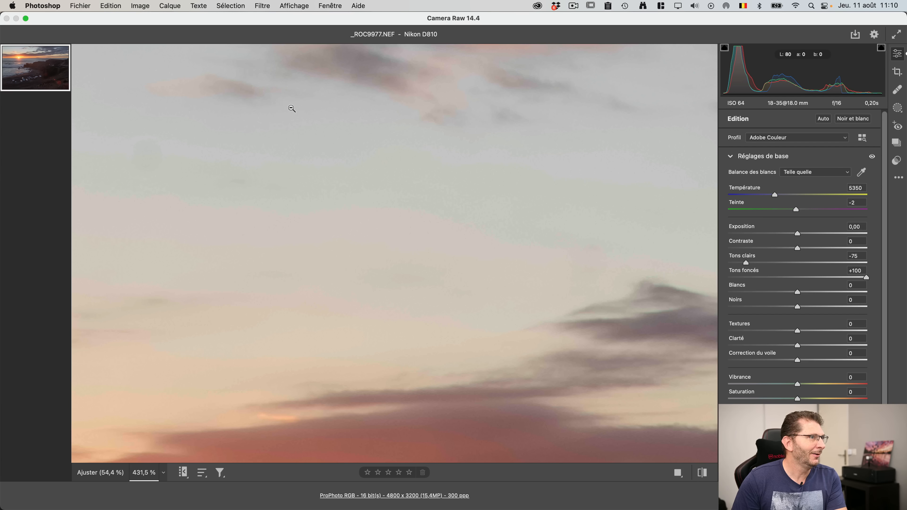
left_click(292, 108)
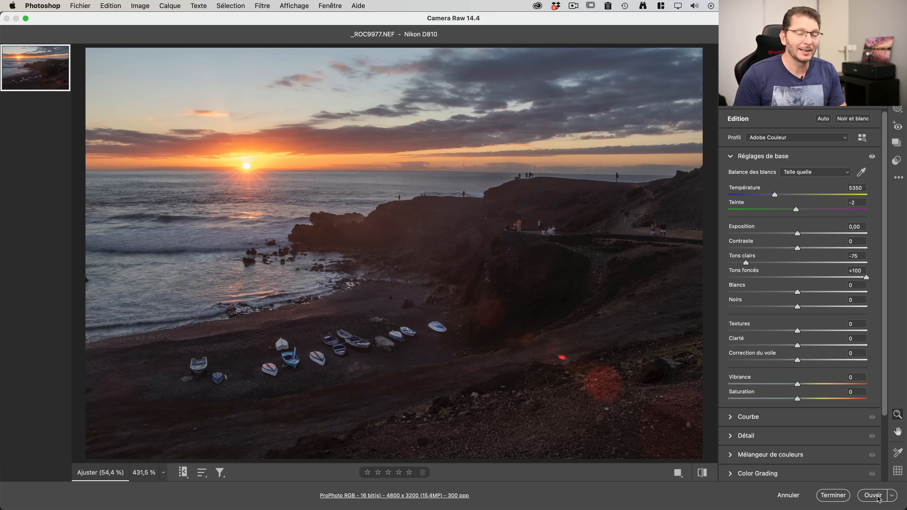
key("shift")
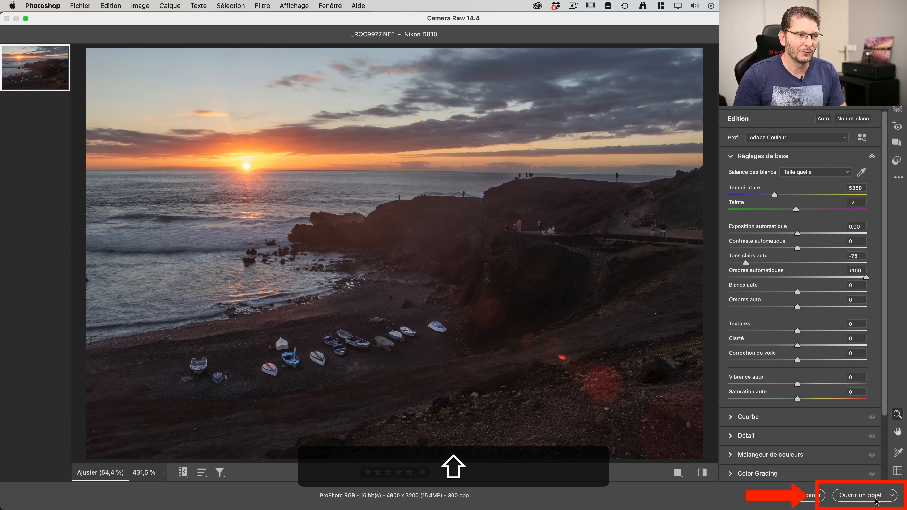
key("ctrl")
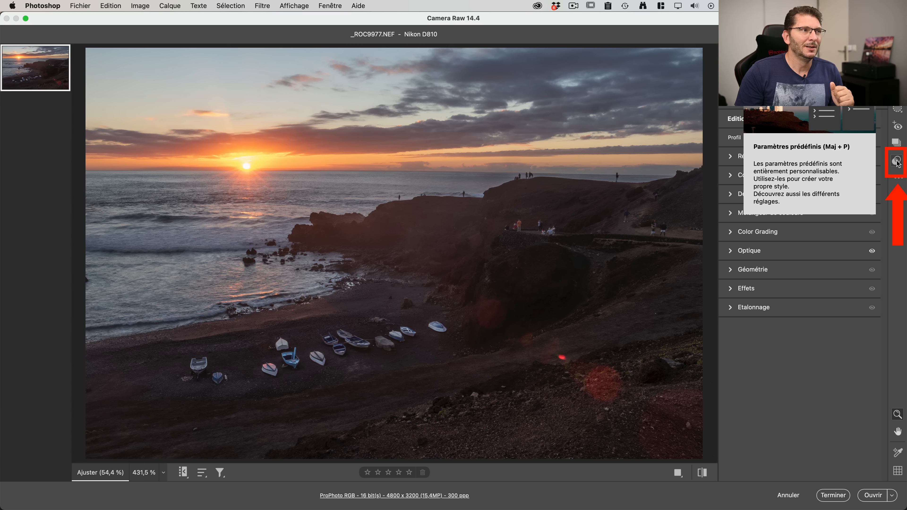
Step: Create a user preset named TEST CAMERA RAW with all settings selected and show it in the user presets group
left_click(897, 162)
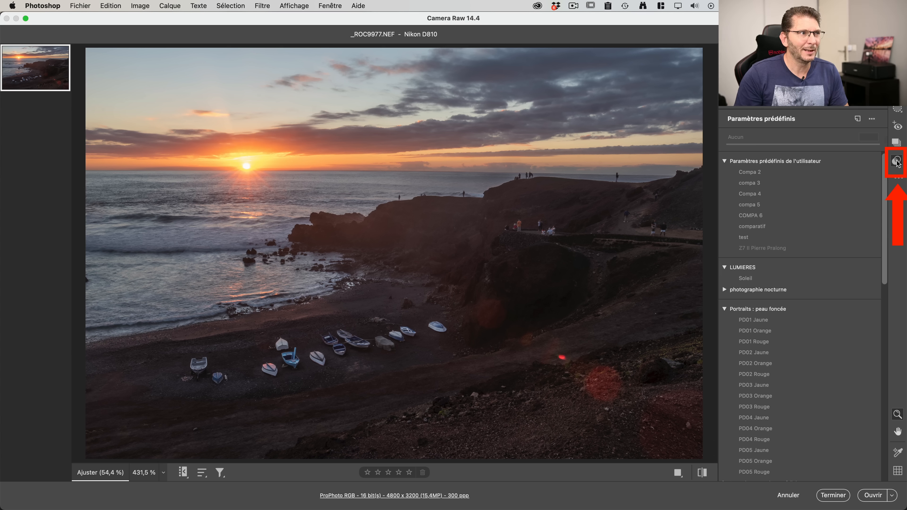
left_click(725, 161)
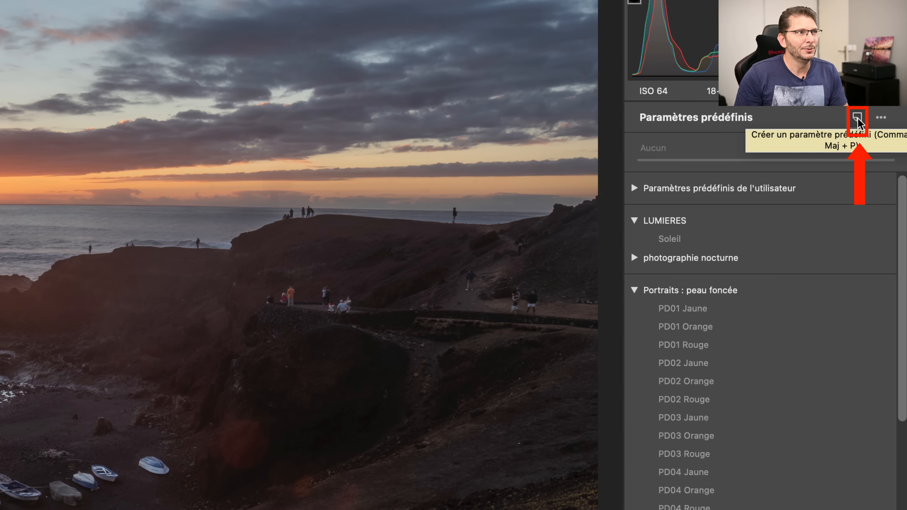
left_click(857, 119)
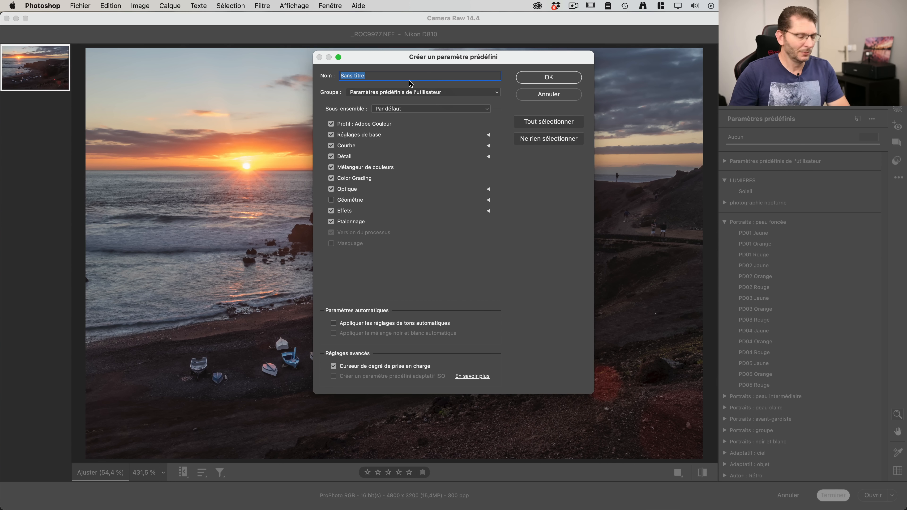
type("TEST")
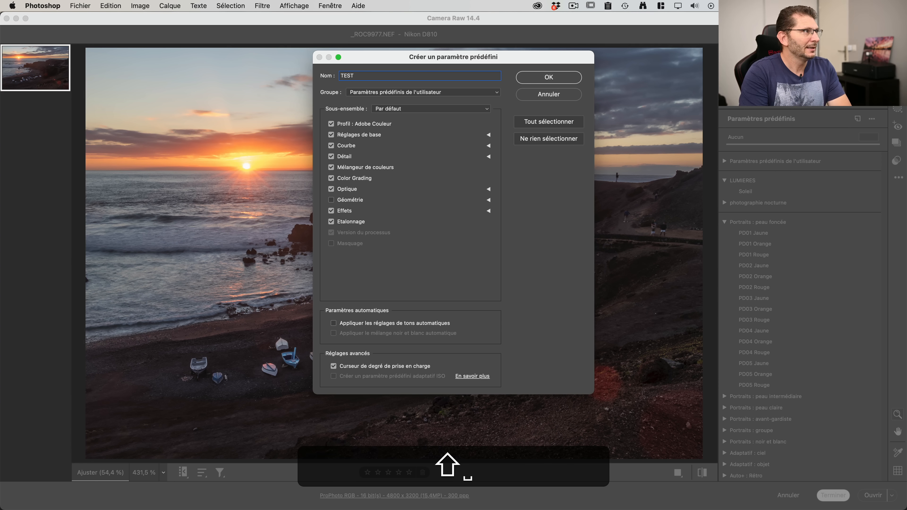
type(" CAMERA RAW")
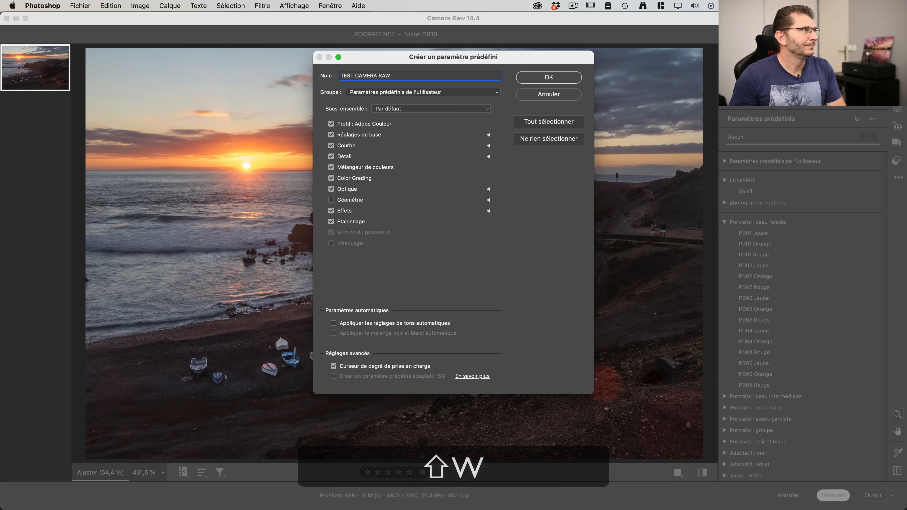
left_click(530, 123)
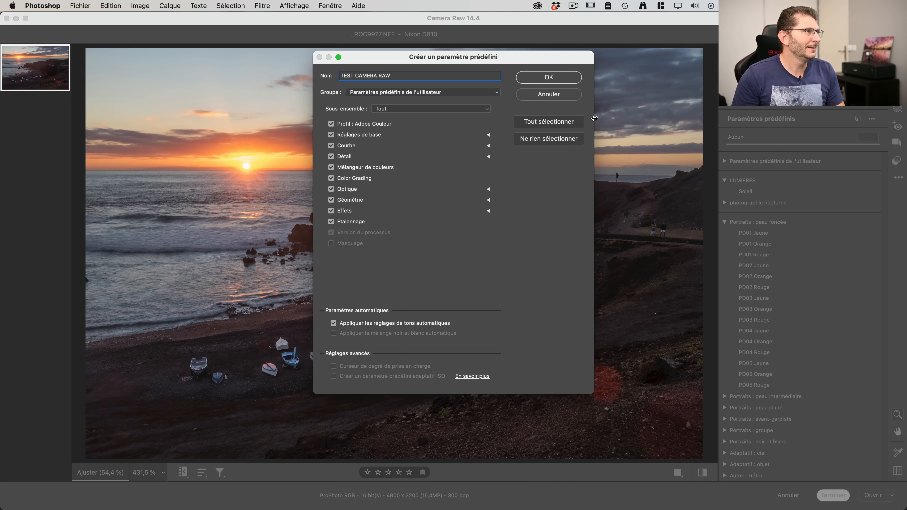
left_click(562, 78)
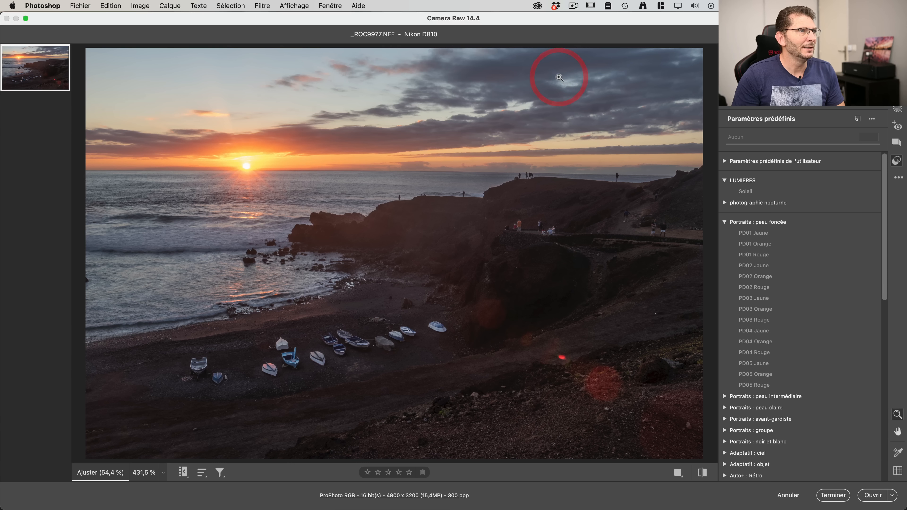
left_click(725, 163)
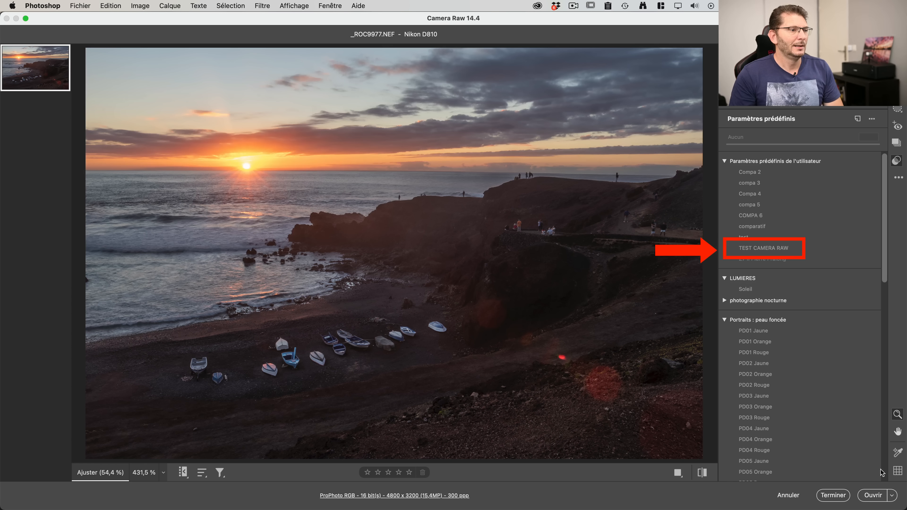
Step: Open the developed photo in Photoshop as a smart object and display its layers
key("shift")
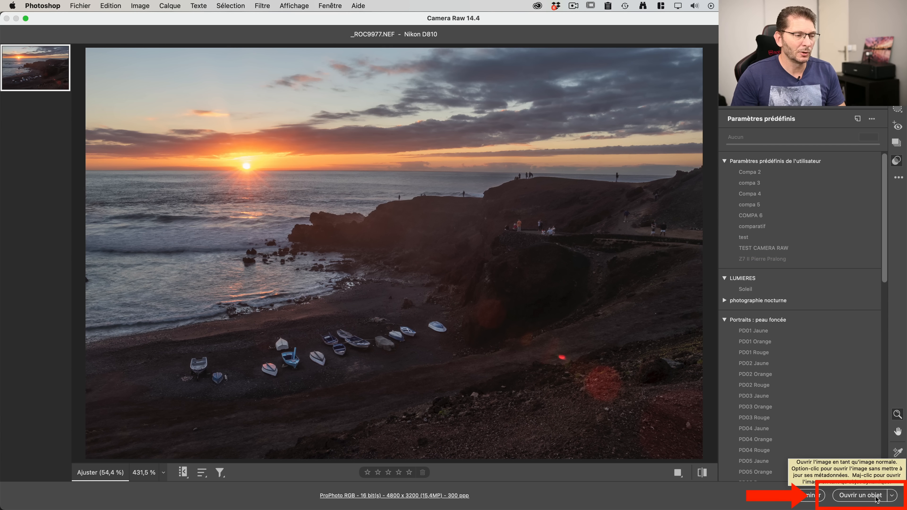
left_click(876, 498, "shift")
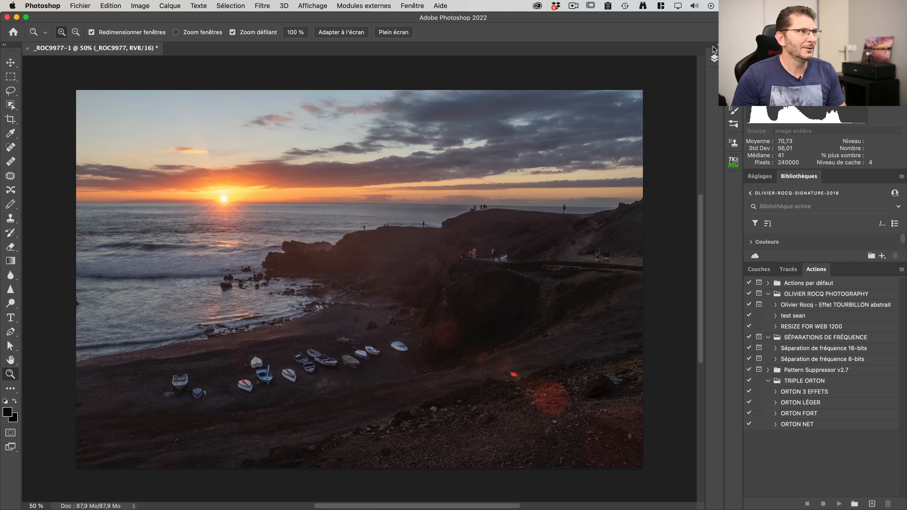
left_click(714, 57)
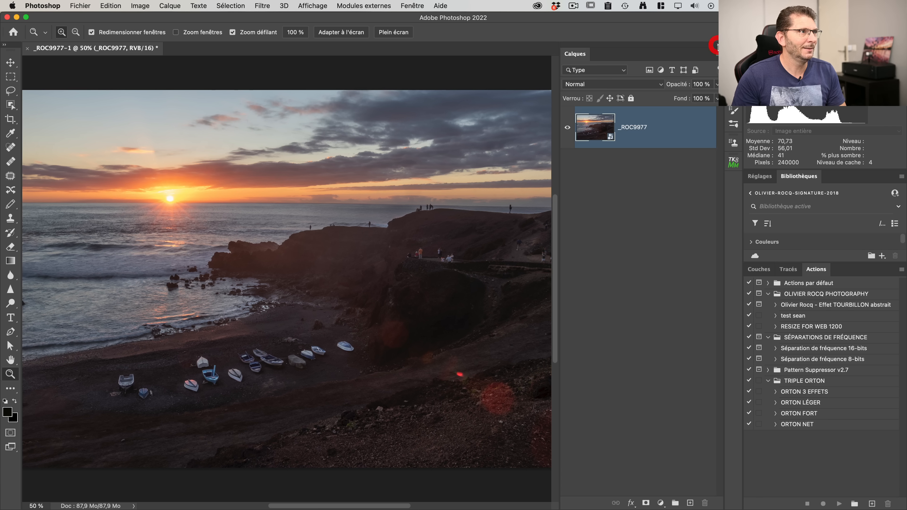
Step: Reopen the _ROC9977 smart object in Camera Raw, review its basic adjustments and leave without applying changes
double_click(598, 134)
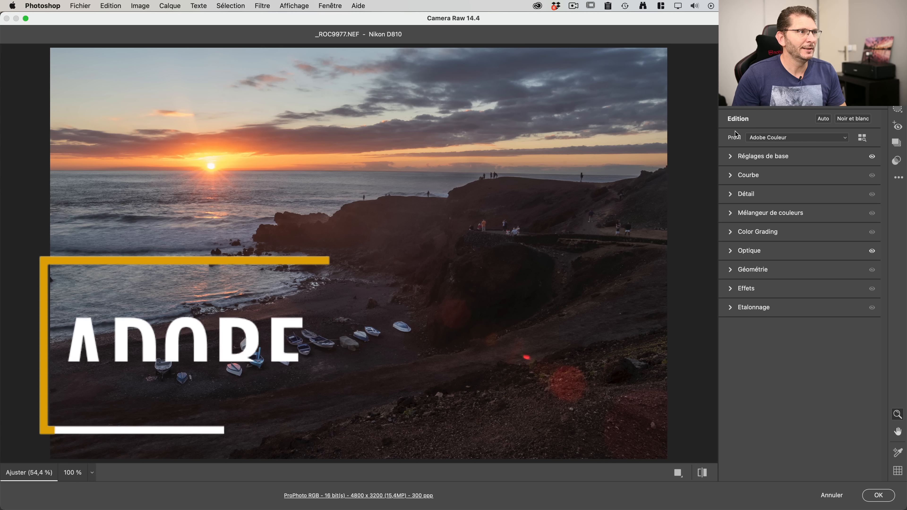
left_click(731, 161)
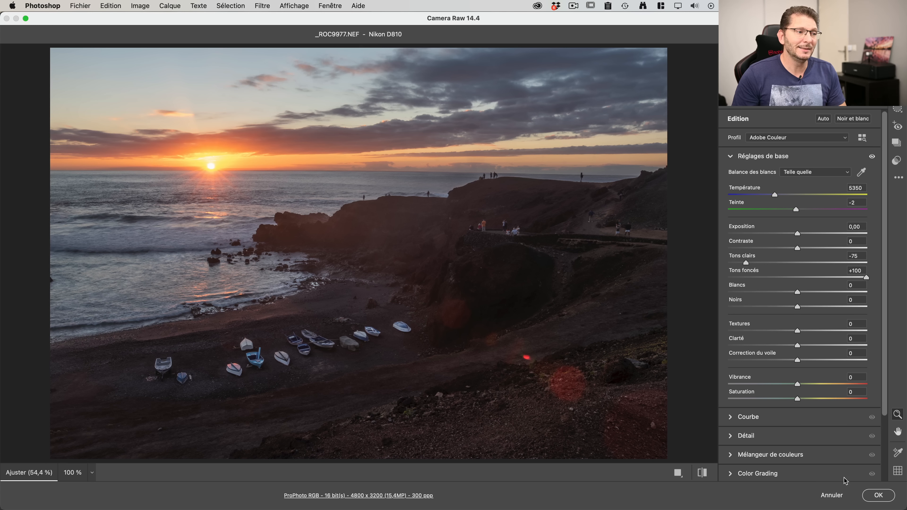
left_click(832, 495)
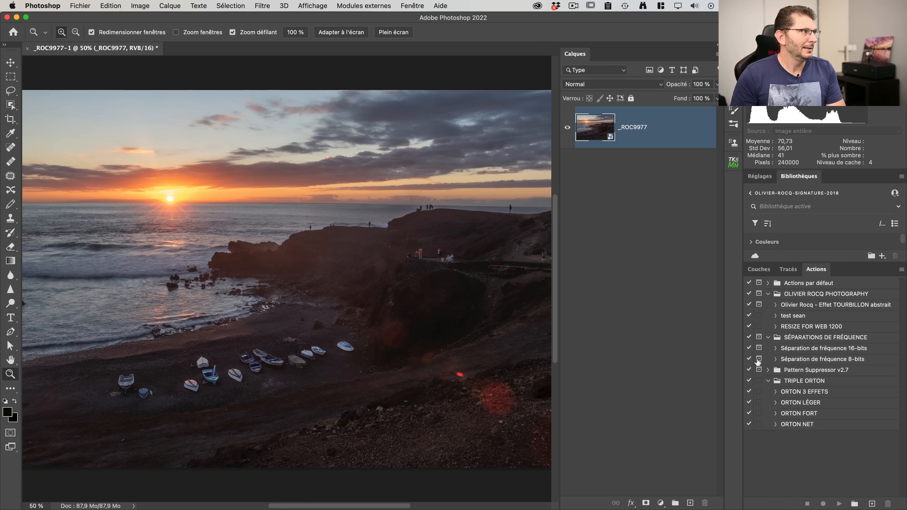
Step: Switch to Lightroom Classic, show _ROC9977.NEF in the Develop module and locate the command for opening it as a Photoshop smart object
key("super+Tab")
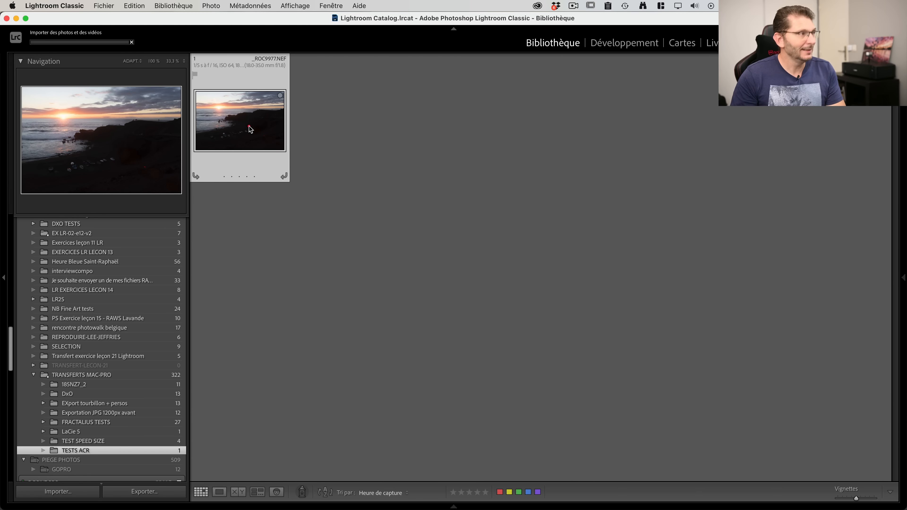
left_click(250, 129)
key("d")
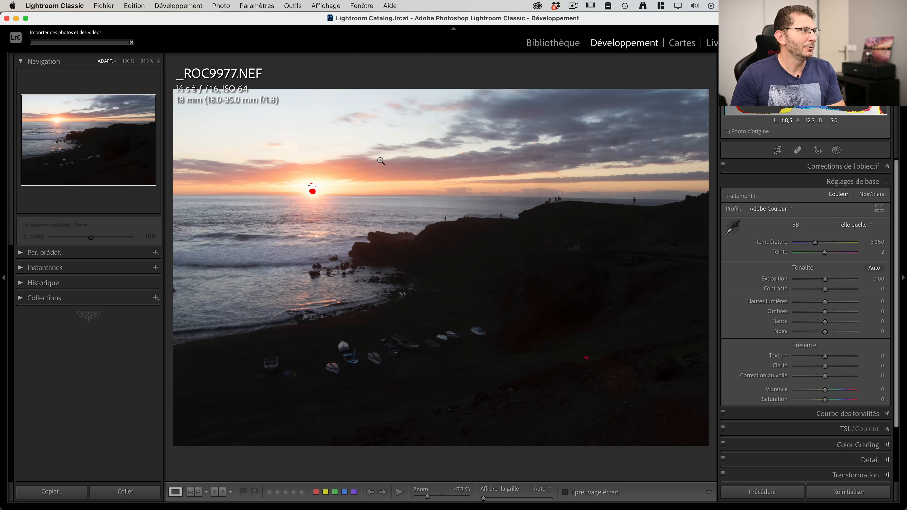
right_click(381, 161)
mouse_move(535, 251)
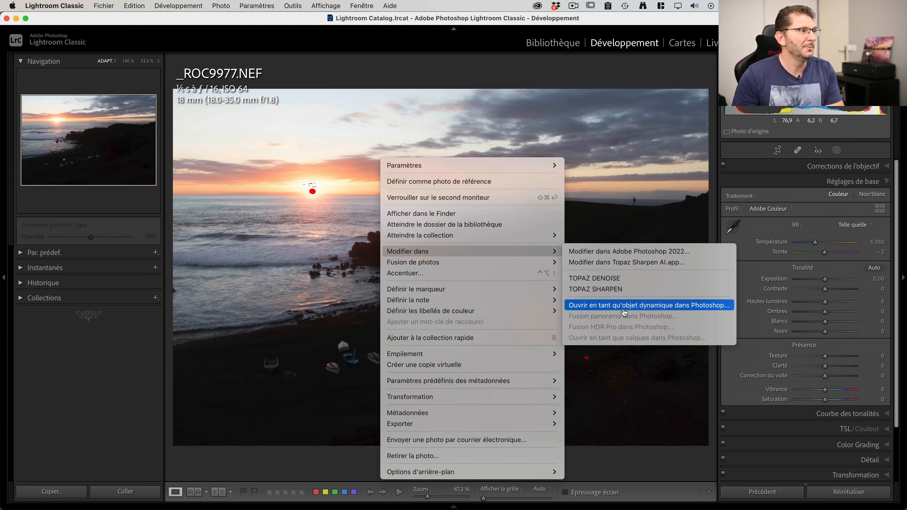
left_click(624, 313)
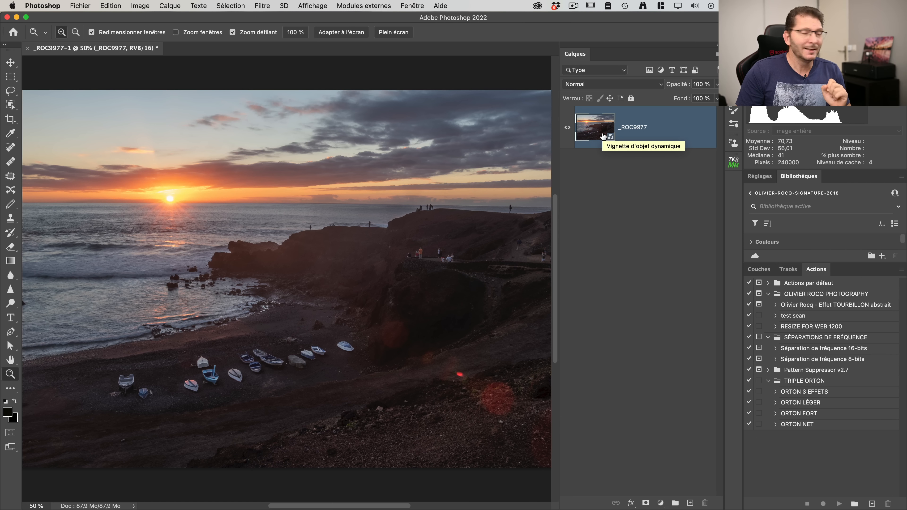
Step: Switch to Finder, open the TESTS ACR folder and check which applications can open _ROC9977.NEF
double_click(603, 136)
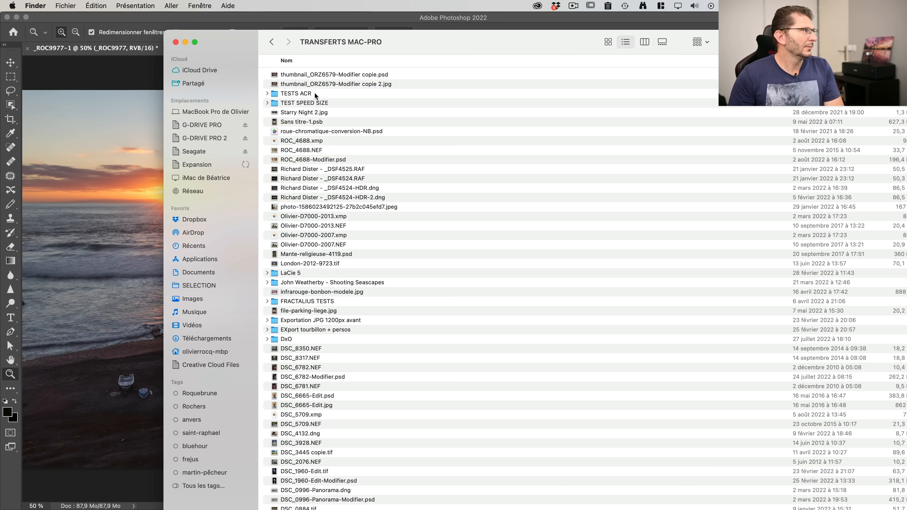
double_click(314, 94)
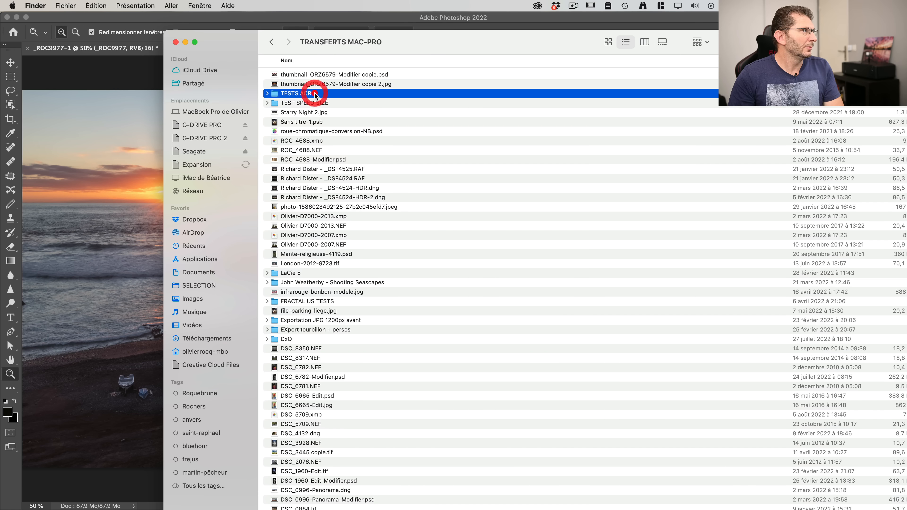
left_click(331, 76)
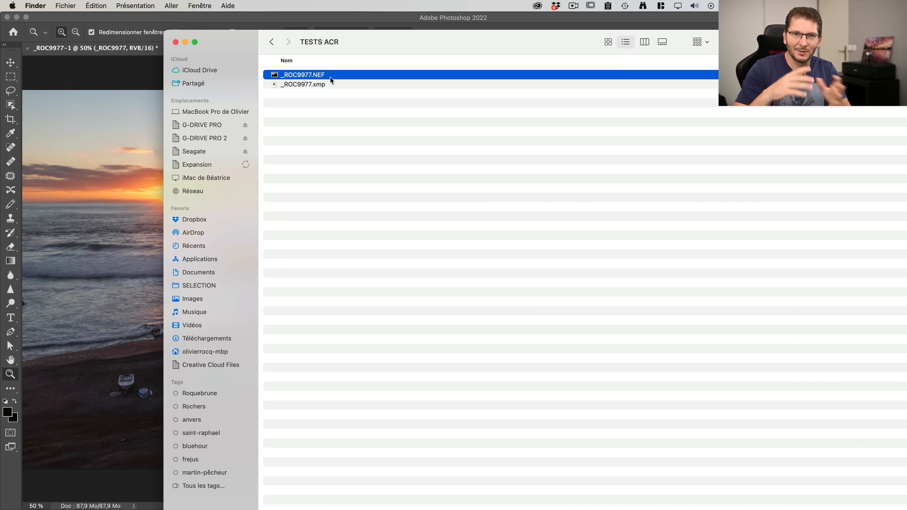
right_click(330, 77)
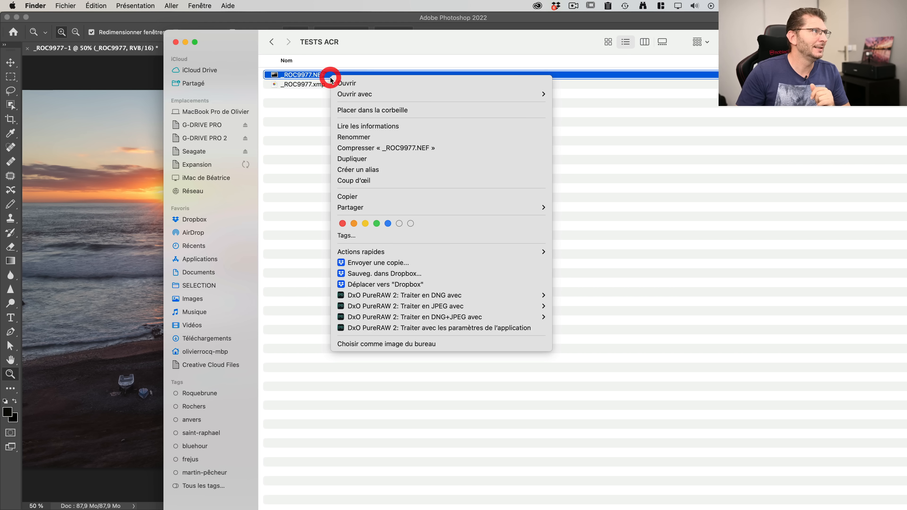
mouse_move(392, 97)
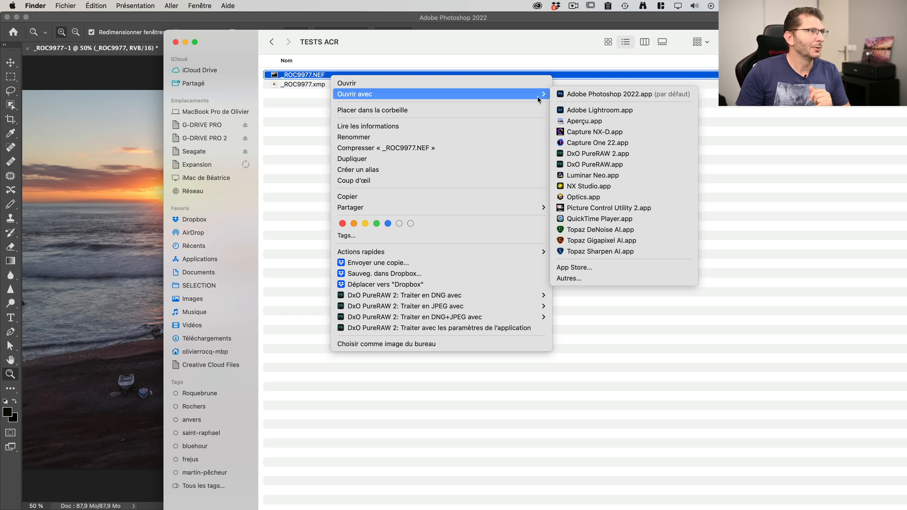
left_click(284, 186)
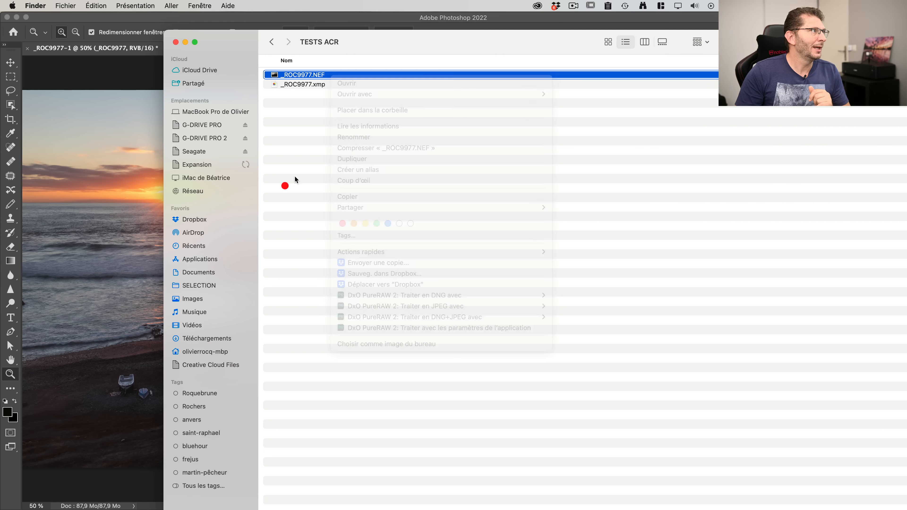
Step: Copy _ROC9977.NEF and paste a duplicate of it into the same TESTS ACR folder
right_click(333, 75)
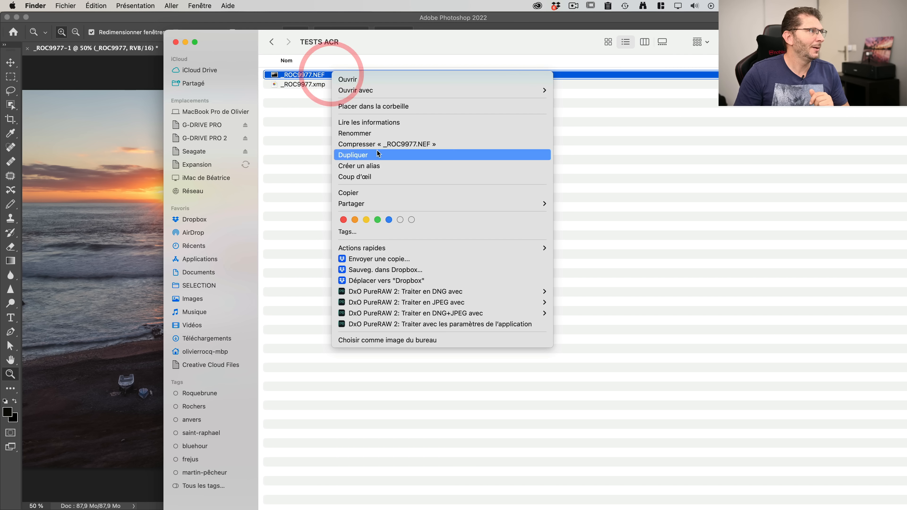
left_click(377, 191)
left_click(377, 188)
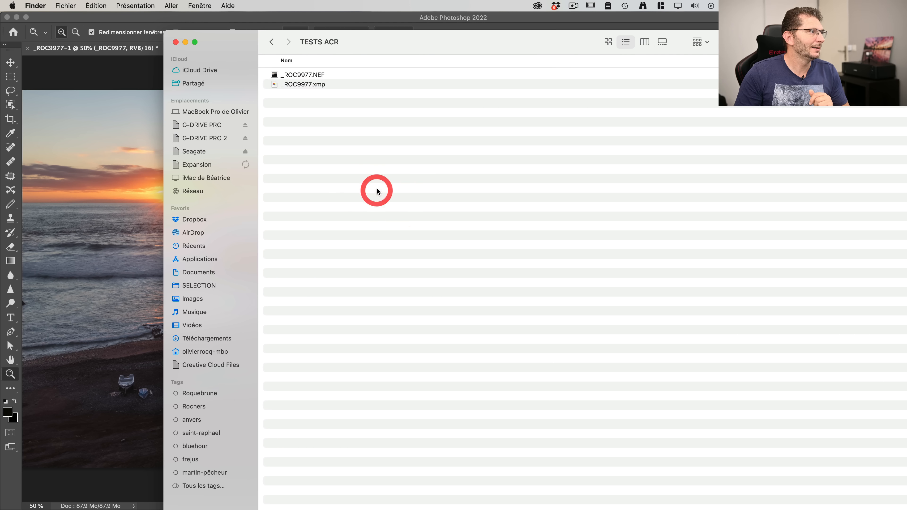
right_click(378, 188)
left_click(400, 205)
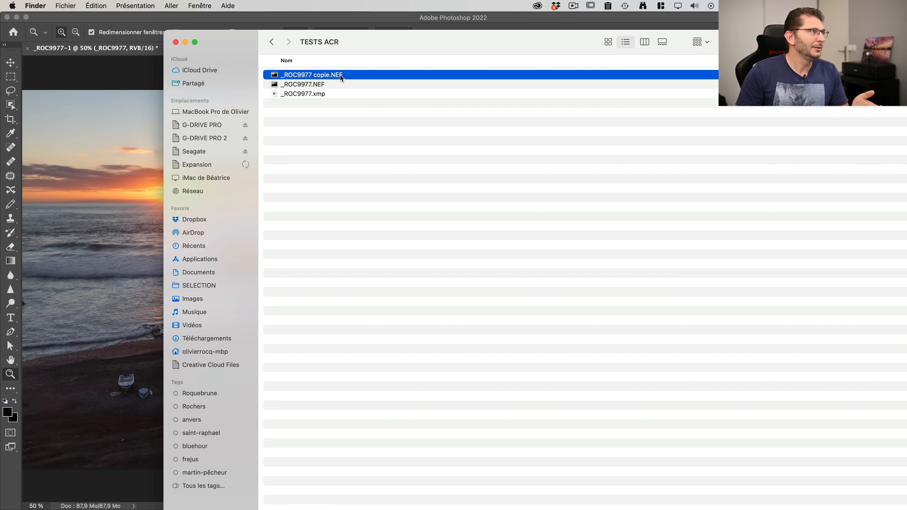
Step: Load _ROC9977 copie.NEF in Camera Raw and open it in Photoshop as a regular image without any adjustments
double_click(340, 75)
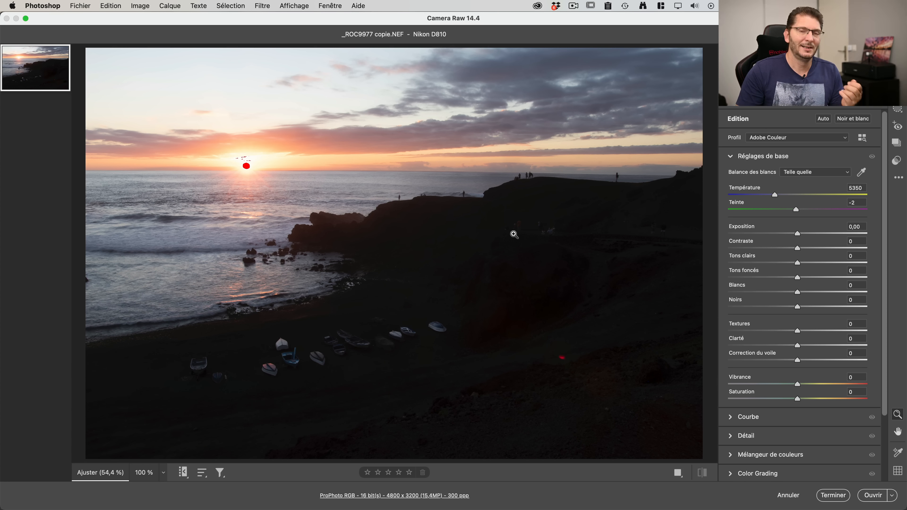
left_click(789, 495)
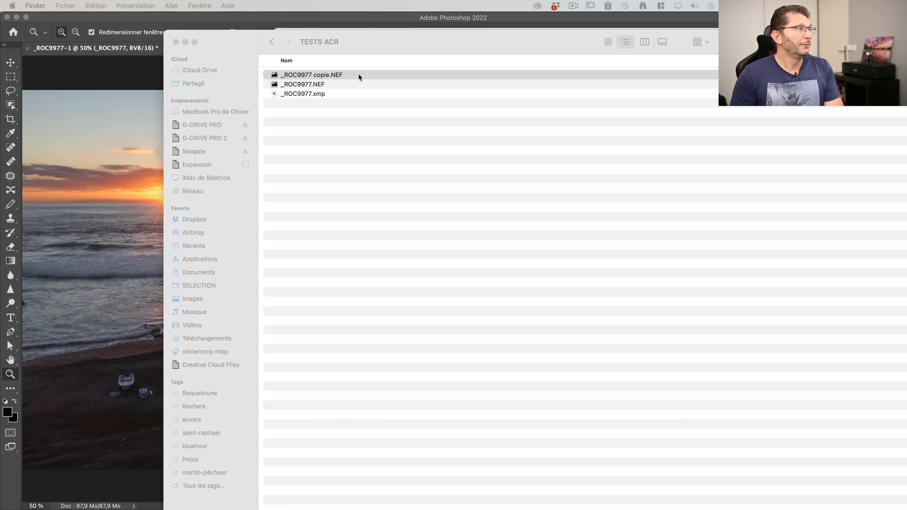
double_click(359, 76)
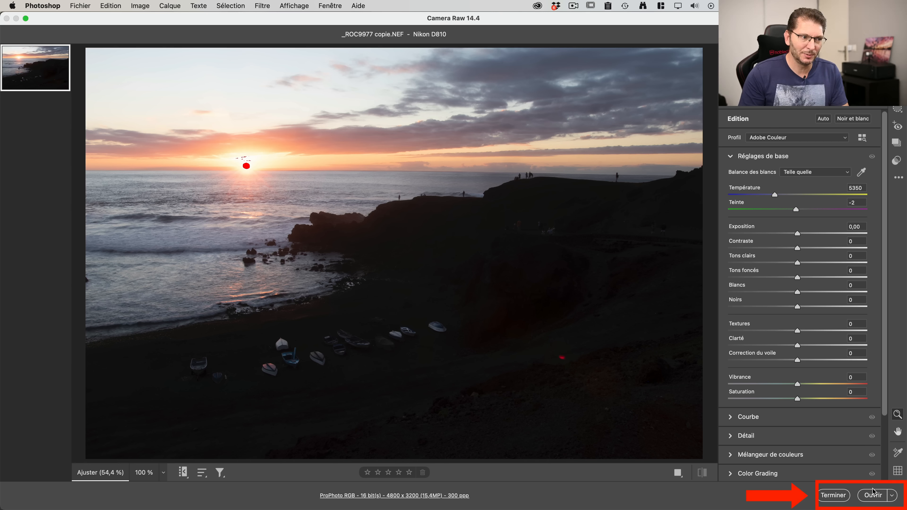
left_click(872, 497)
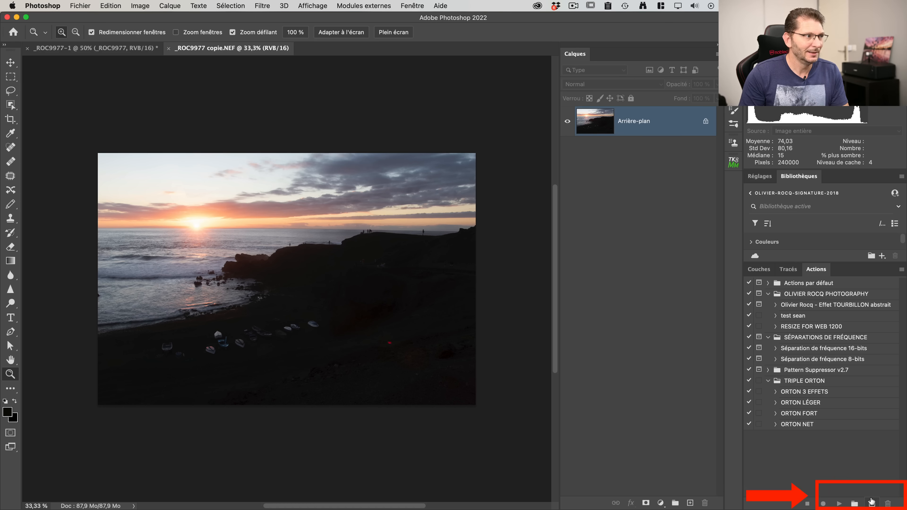
Step: Switch to Lightroom Classic and send _ROC9977.NEF to Photoshop for editing, opening it despite the Camera Raw version difference
key("super+Tab")
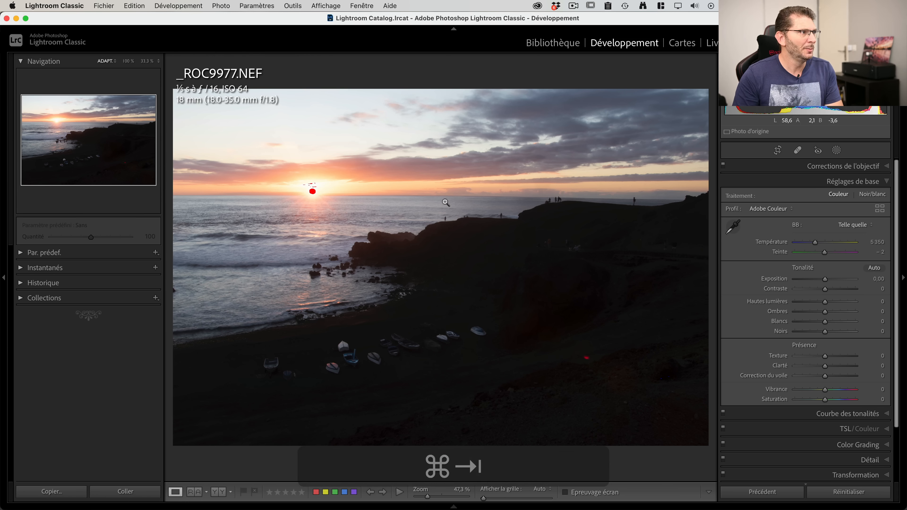
right_click(446, 202)
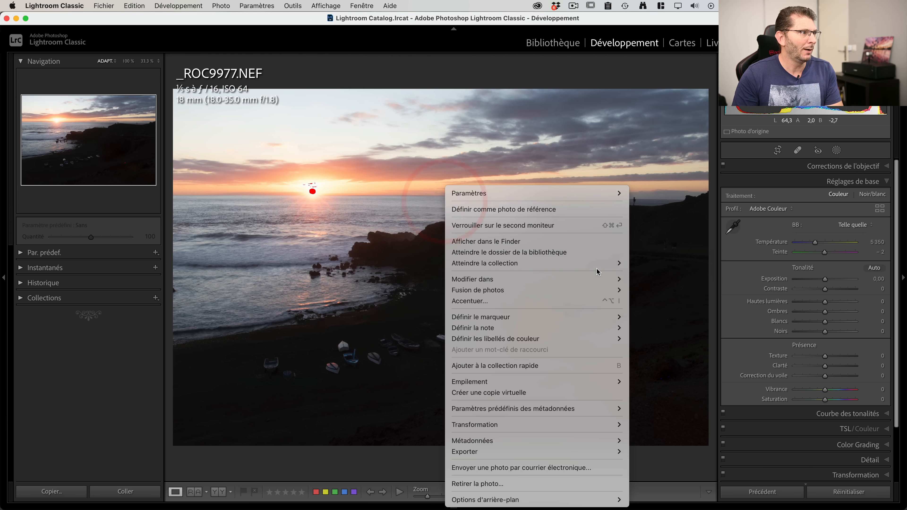
mouse_move(593, 279)
left_click(678, 279)
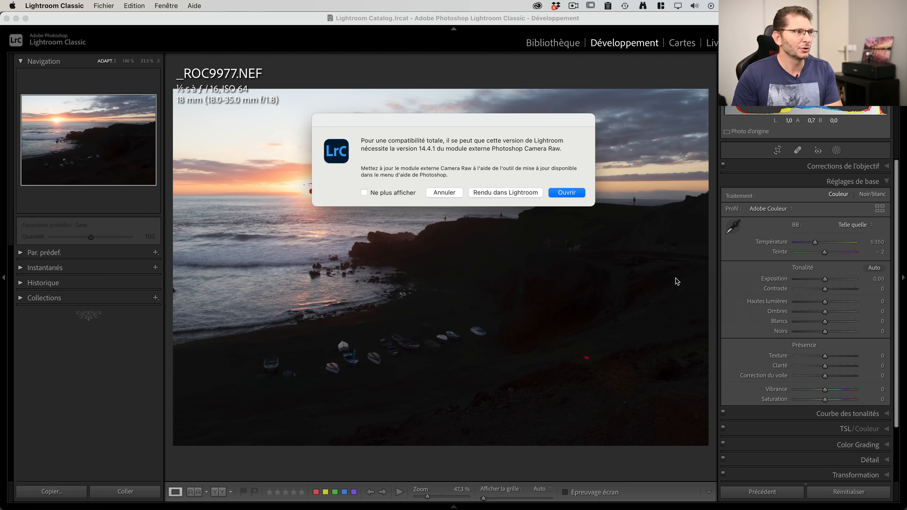
left_click(567, 194)
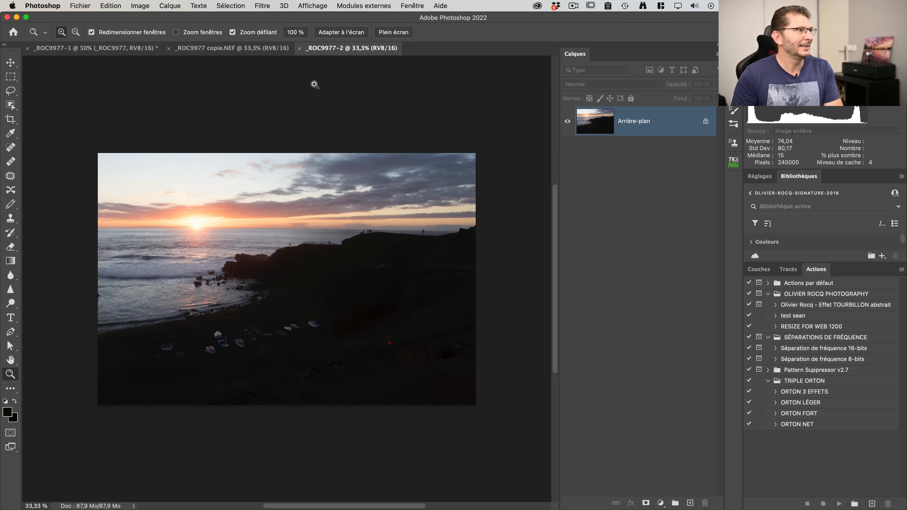
Step: Close the _ROC9977-2 document and keep _ROC9977 copie.NEF as the active image
left_click(247, 47)
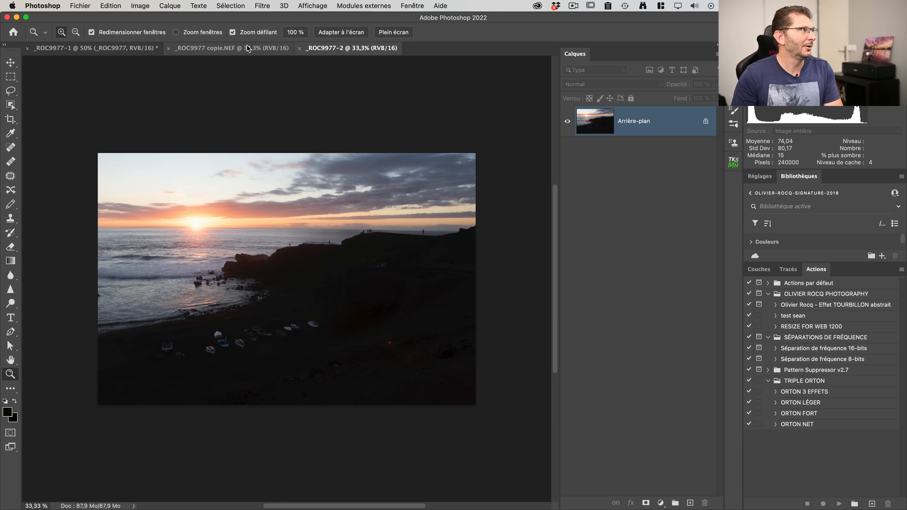
left_click(356, 50)
key("super+w")
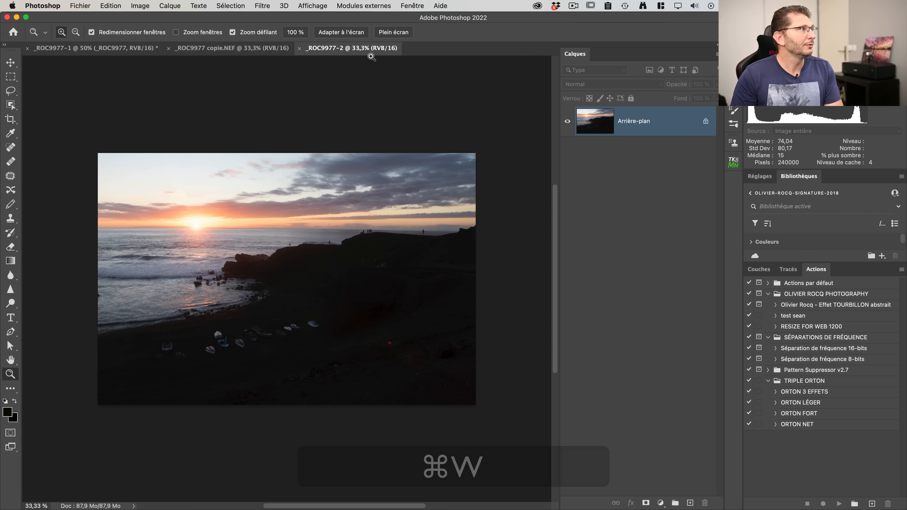
left_click(299, 48)
left_click(429, 204)
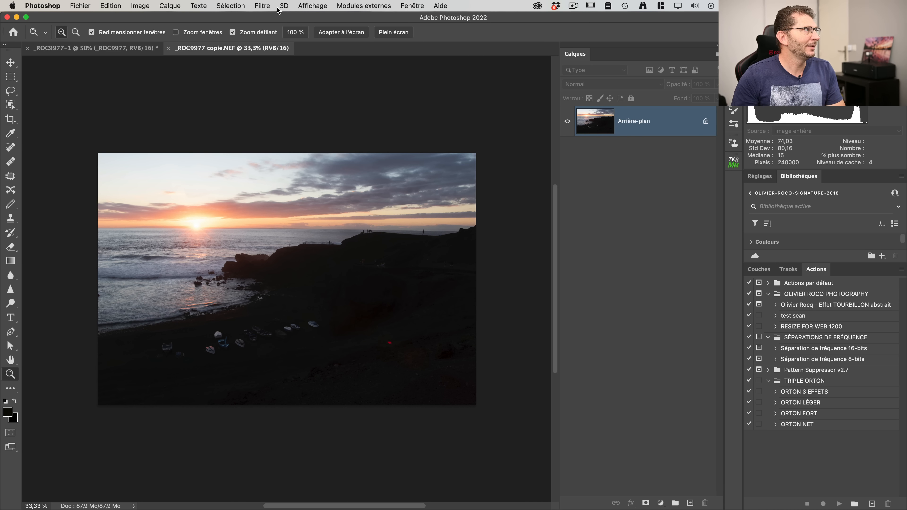
Step: Open the Camera Raw filter on _ROC9977 copie.NEF and try the user presets TEST CAMERA RAW and Compa 2
left_click(268, 7)
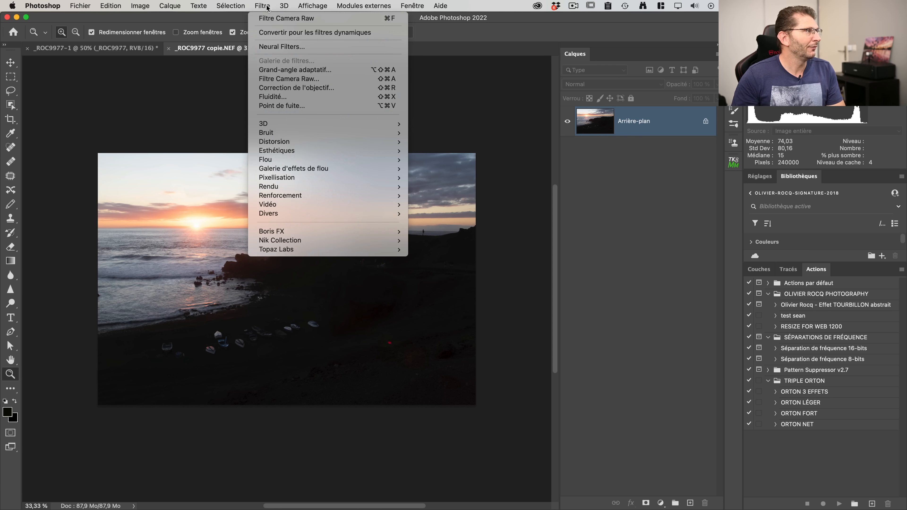
left_click(289, 79)
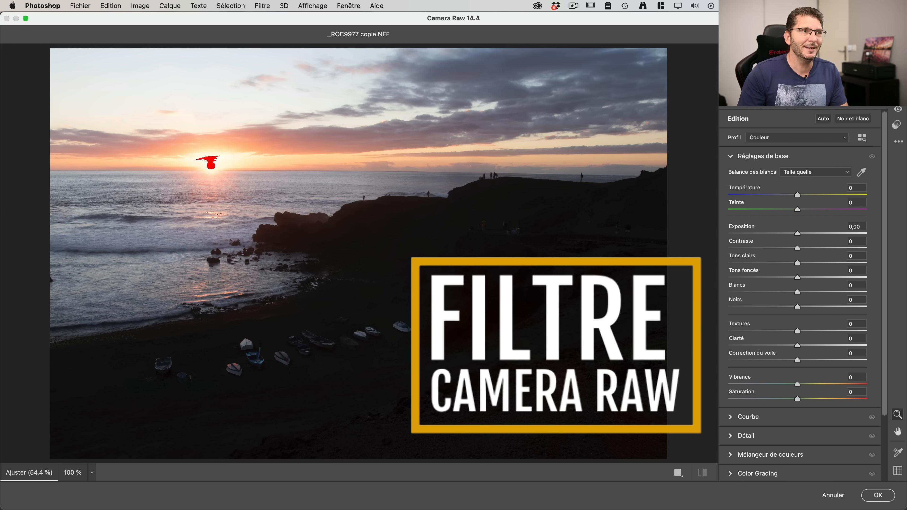
left_click(899, 128)
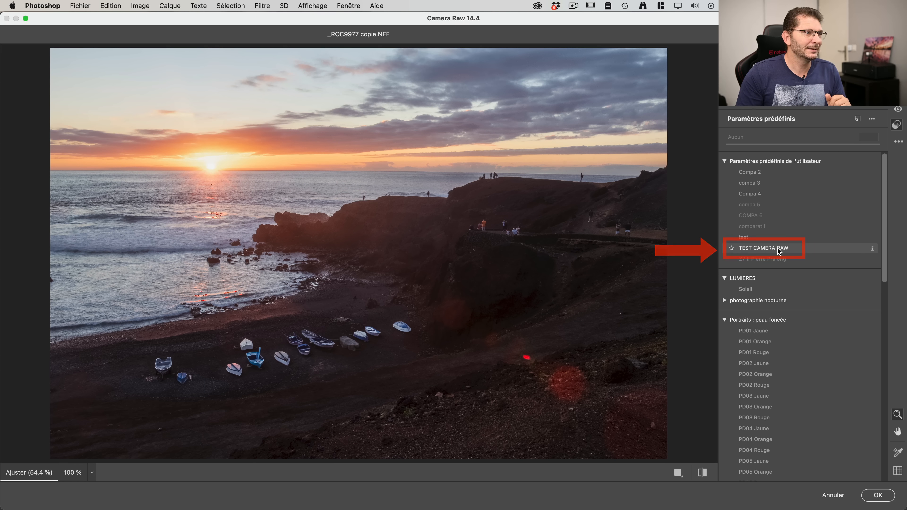
left_click(779, 250)
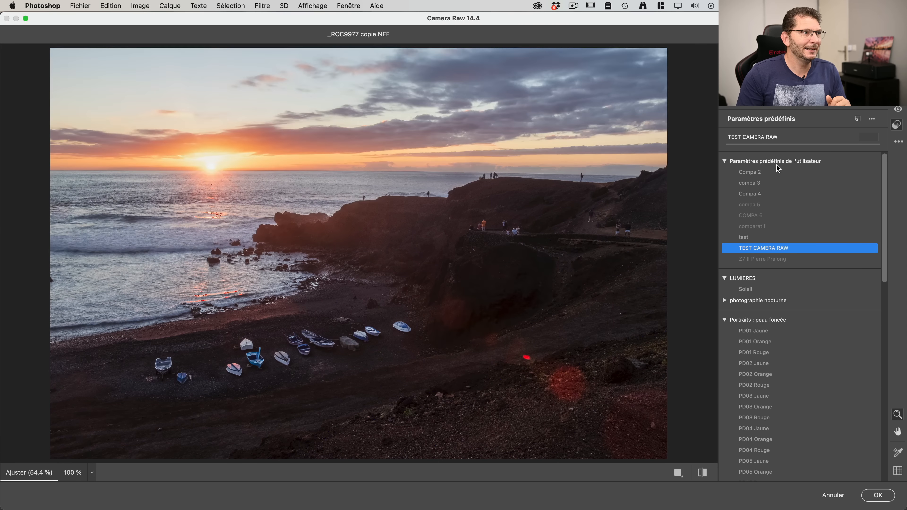
left_click(780, 173)
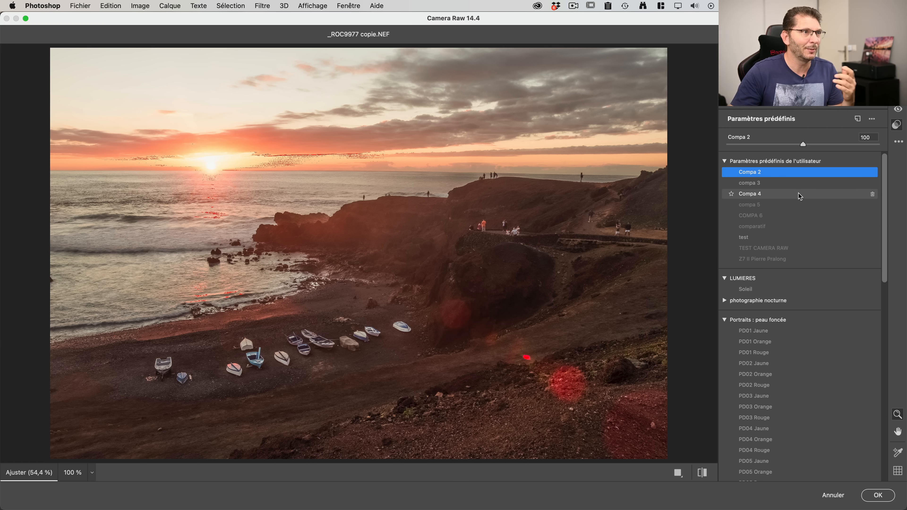
Step: Examine the filter's profile, white balance and optics options, and leave the filter without applying it
left_click(897, 60)
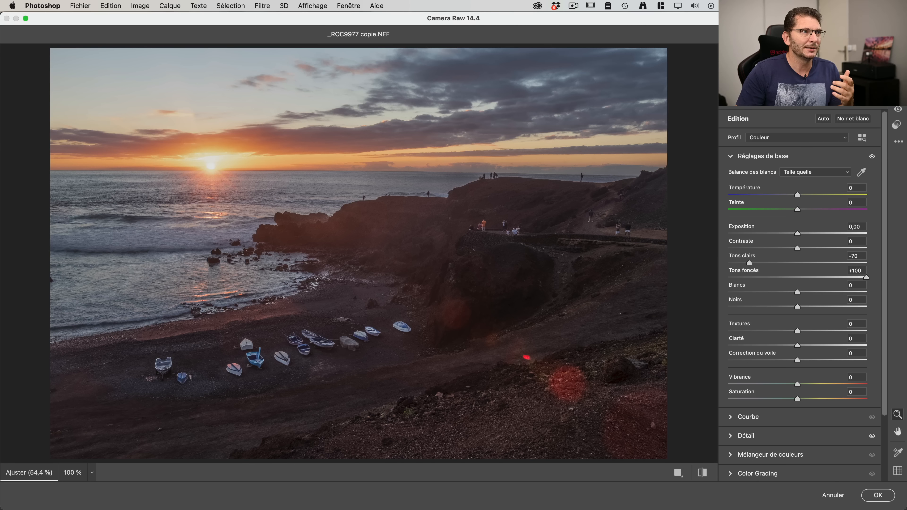
left_click(785, 138)
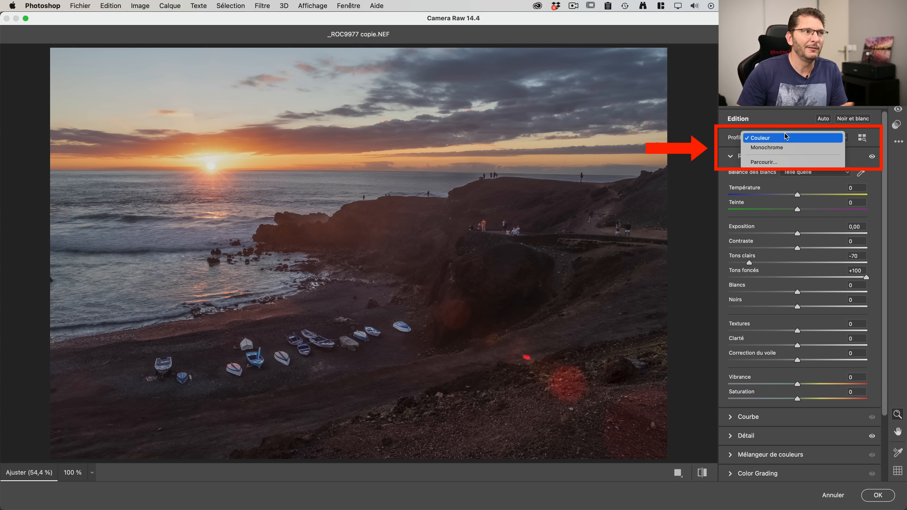
left_click(785, 138)
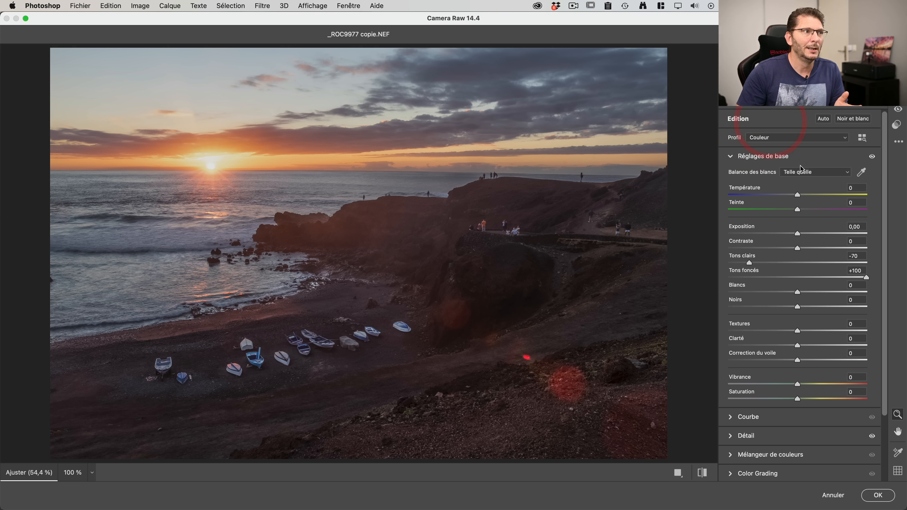
left_click(804, 174)
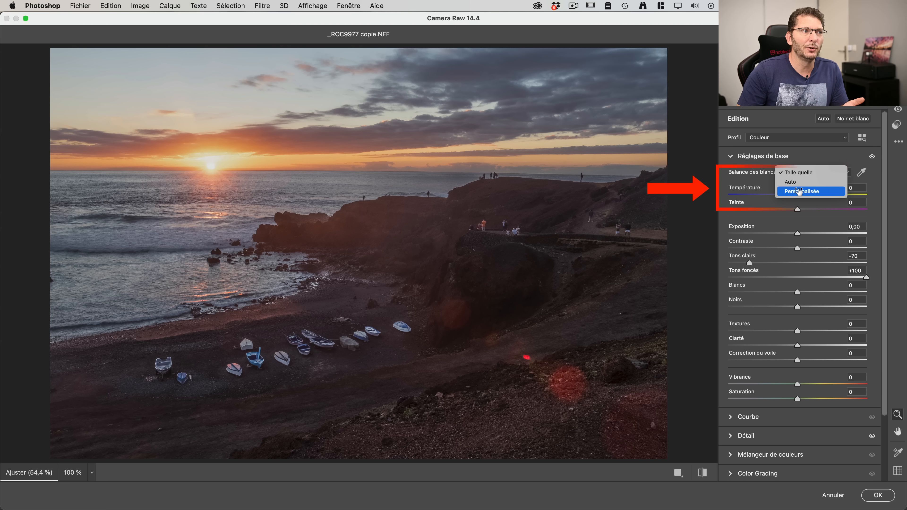
scroll(785, 286, "down", 4)
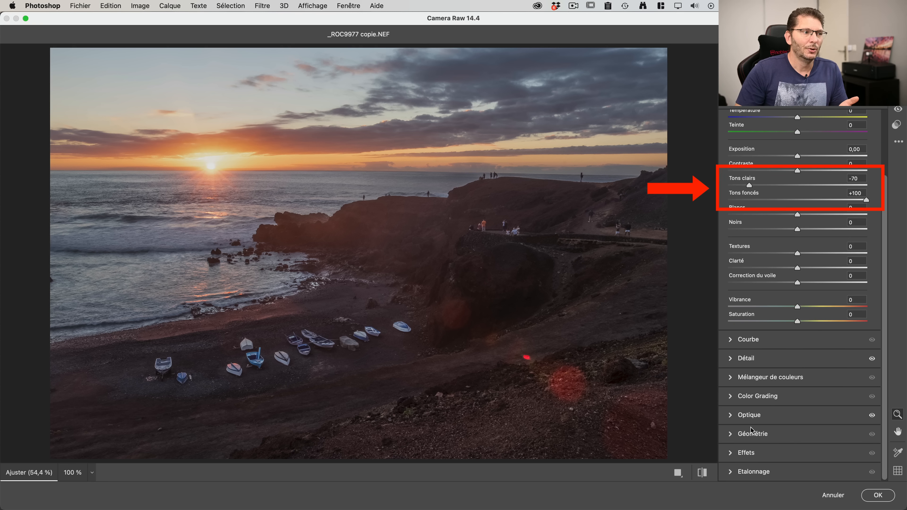
left_click(729, 416)
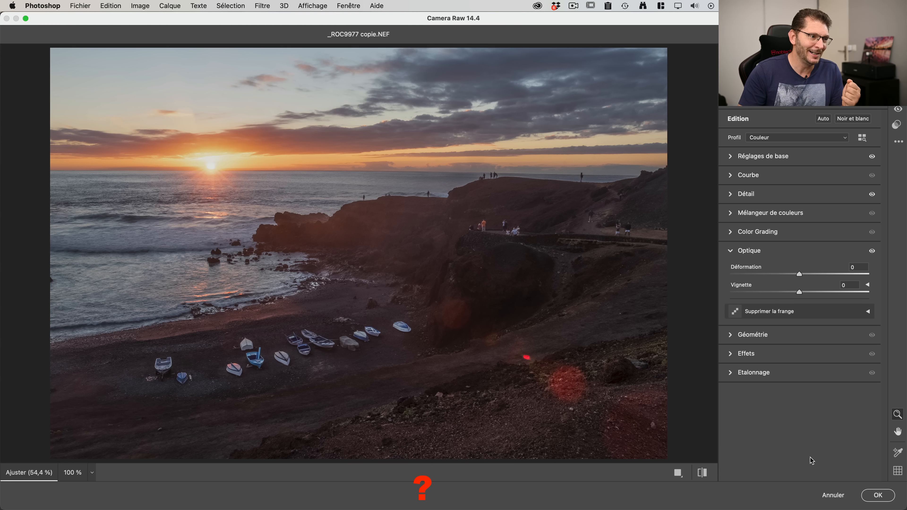
left_click(838, 496)
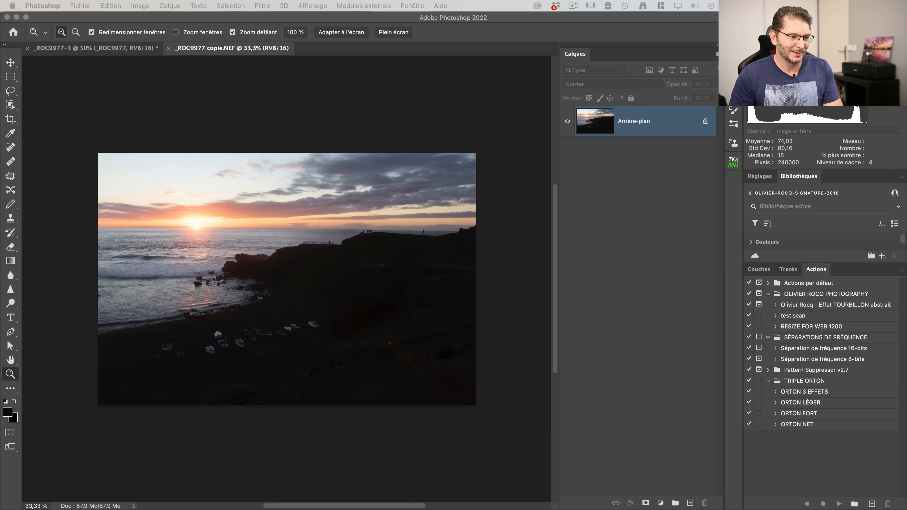
Step: Switch to Bridge, open _ROC9977 copie.NEF in Camera Raw and display its workflow preferences
key("super+Tab")
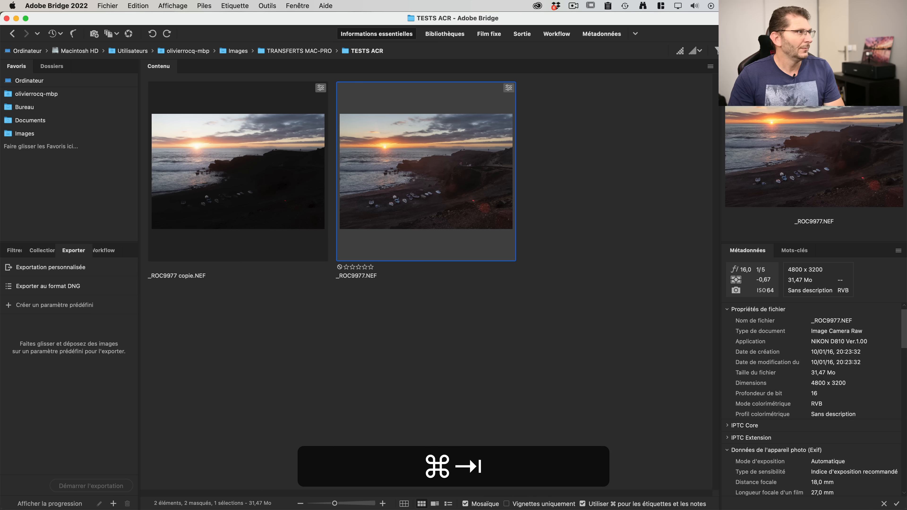
right_click(257, 202)
left_click(278, 193)
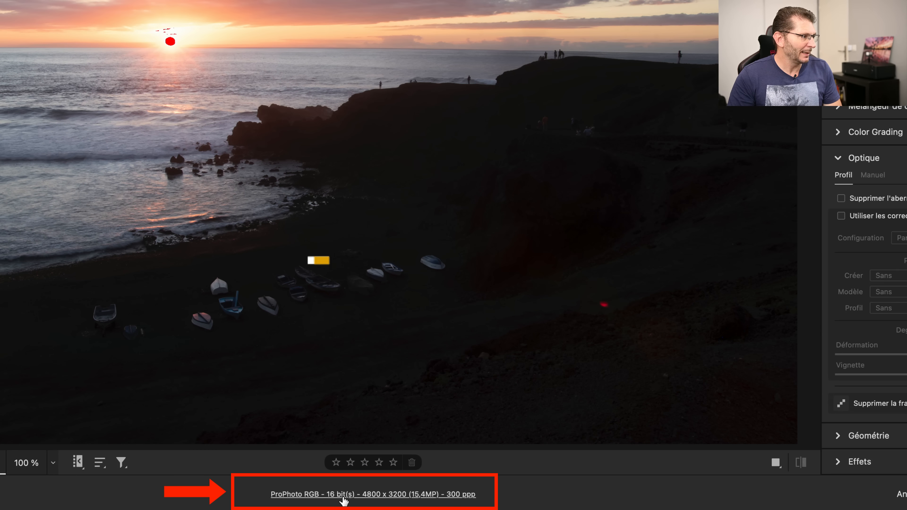
left_click(342, 497)
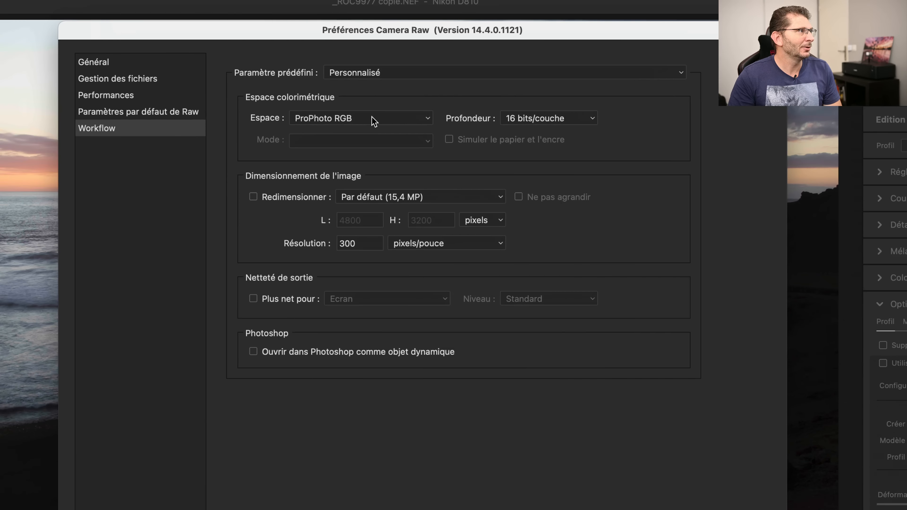
Step: Examine Camera Raw's workflow color space choices, then the RAW file's Adobe profiles and lens profile corrections
left_click(377, 118)
left_click(373, 119)
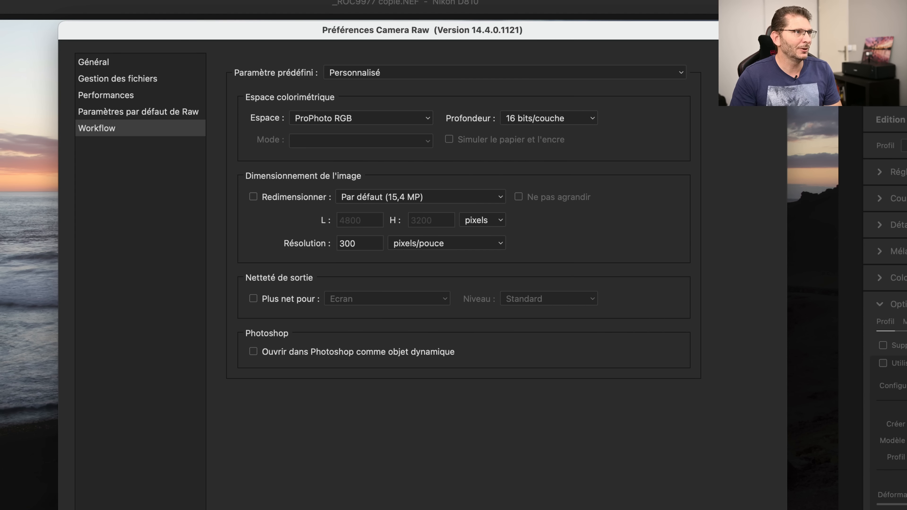
left_click(745, 63)
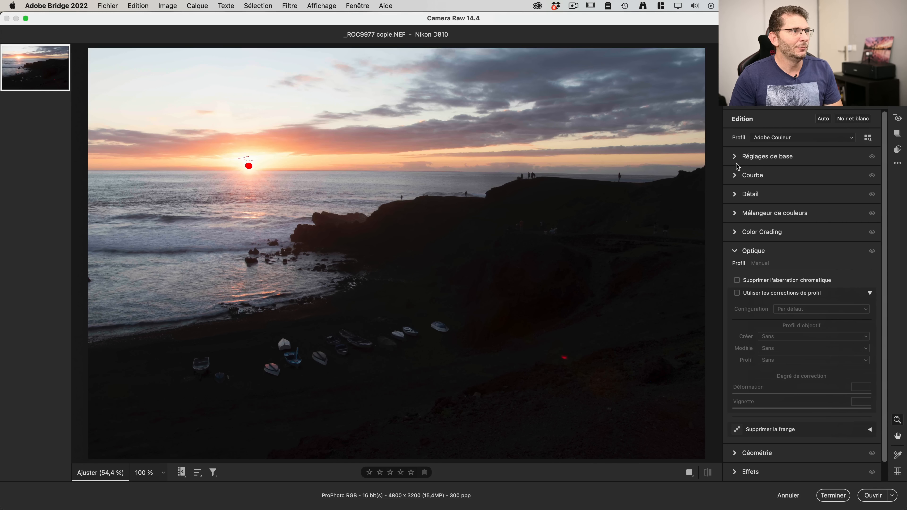
left_click(825, 142)
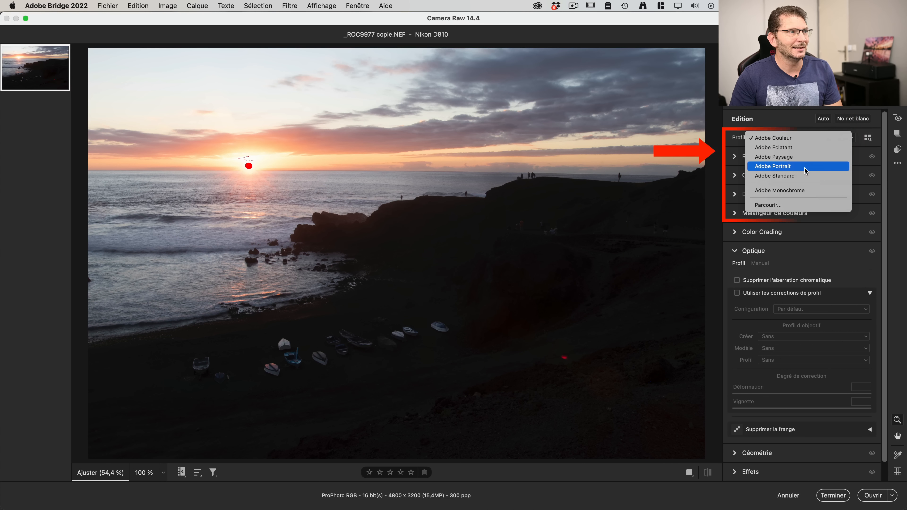
left_click(868, 139)
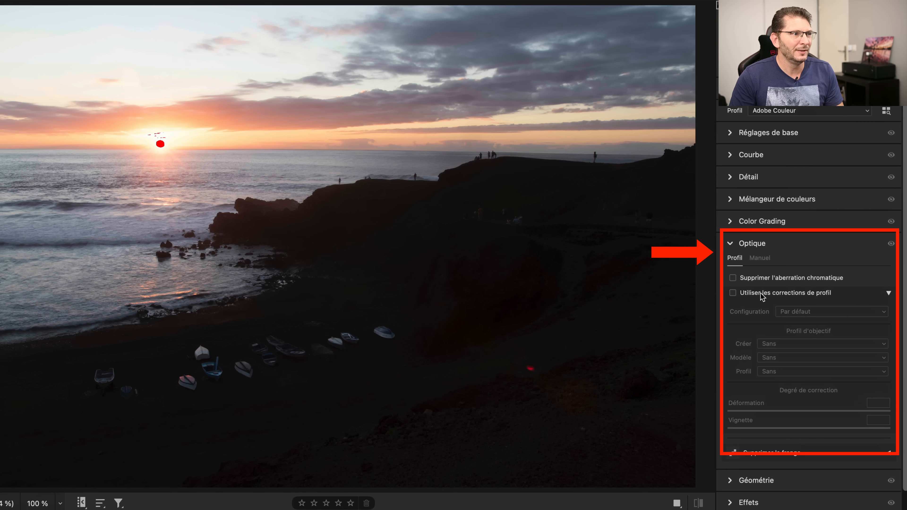
left_click(760, 293)
left_click(761, 293)
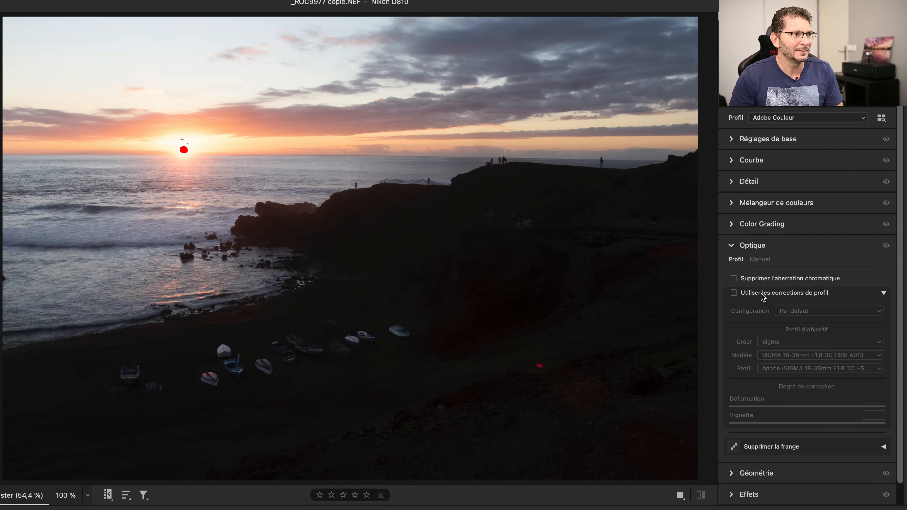
scroll(769, 290, "down", 1)
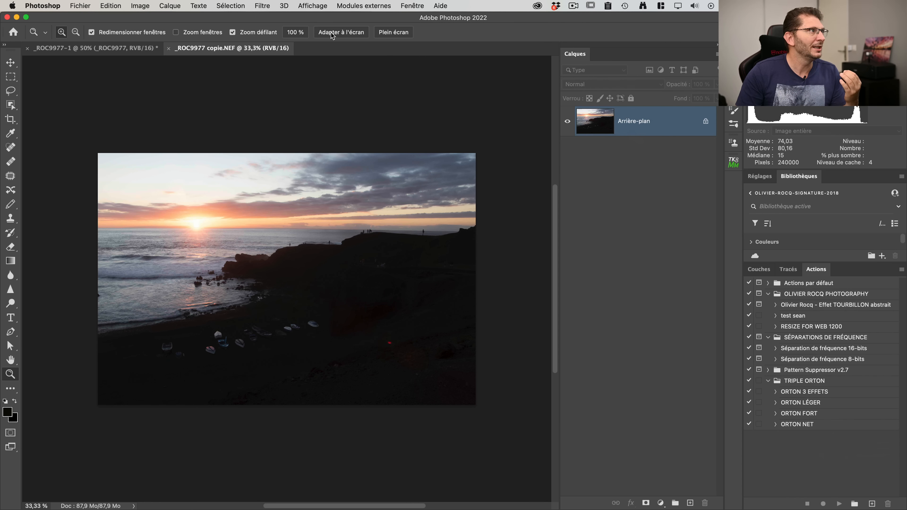
Step: Switch to Photoshop, open the Camera Raw filter on _ROC9977 copie.NEF and review its basic adjustments
left_click(267, 7)
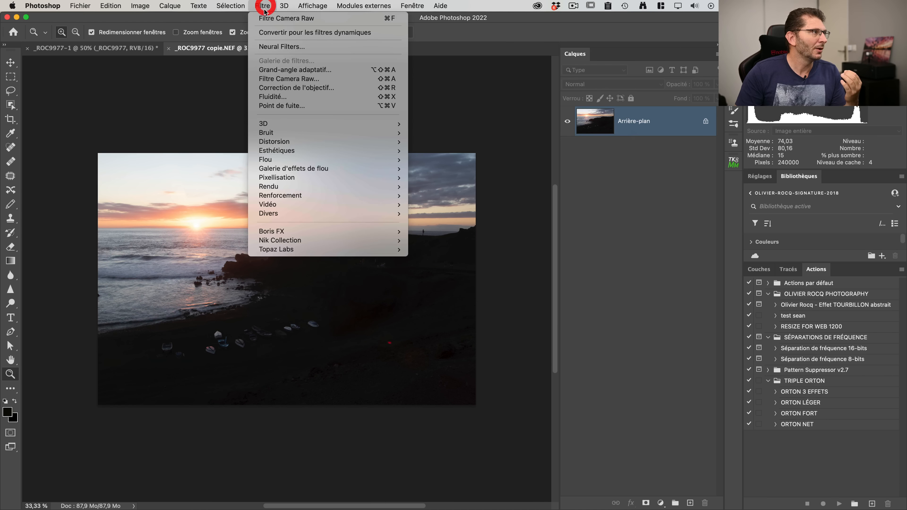
left_click(291, 79)
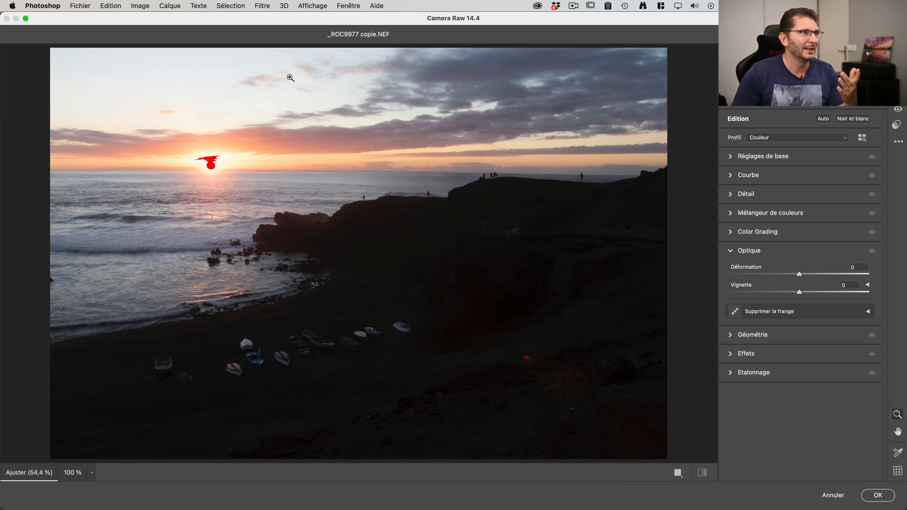
left_click(750, 157)
scroll(743, 362, "down", 5)
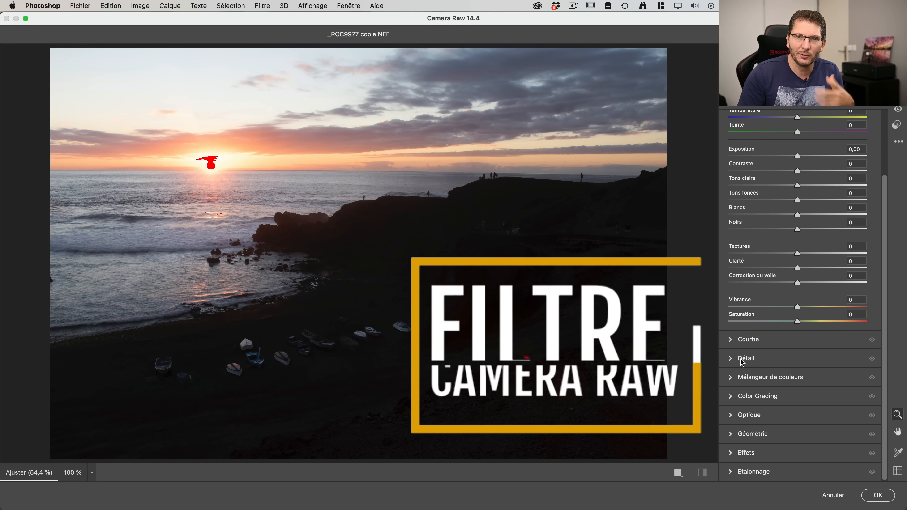
scroll(746, 251, "up", 3)
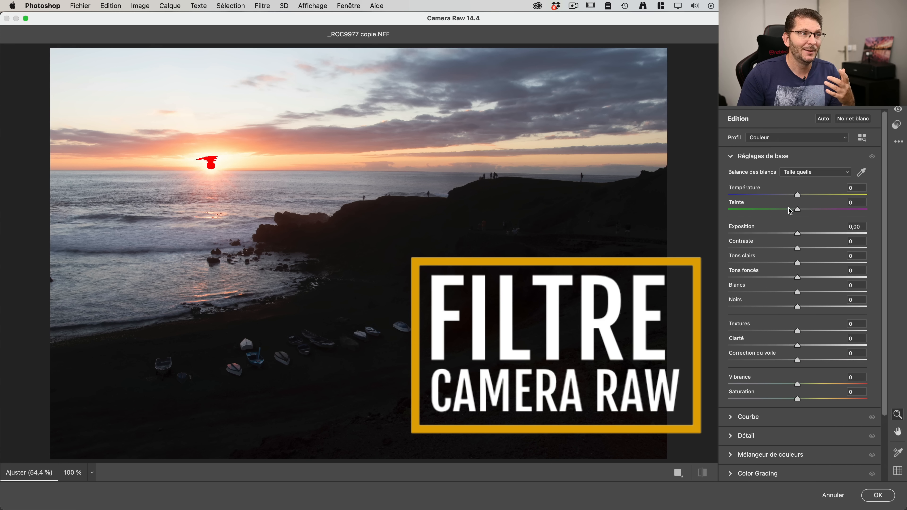
left_click(730, 157)
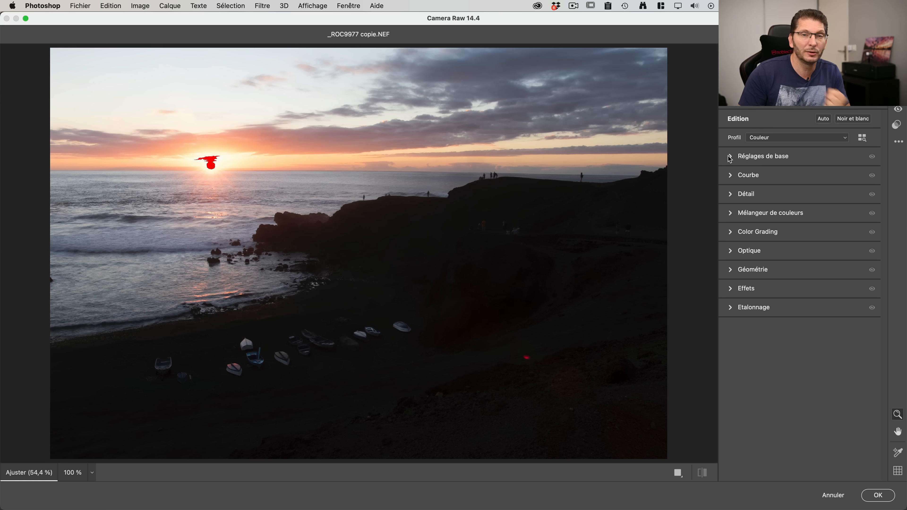
Step: Apply the user preset TEST CAMERA RAW in the Camera Raw filter and validate the filter
left_click(897, 124)
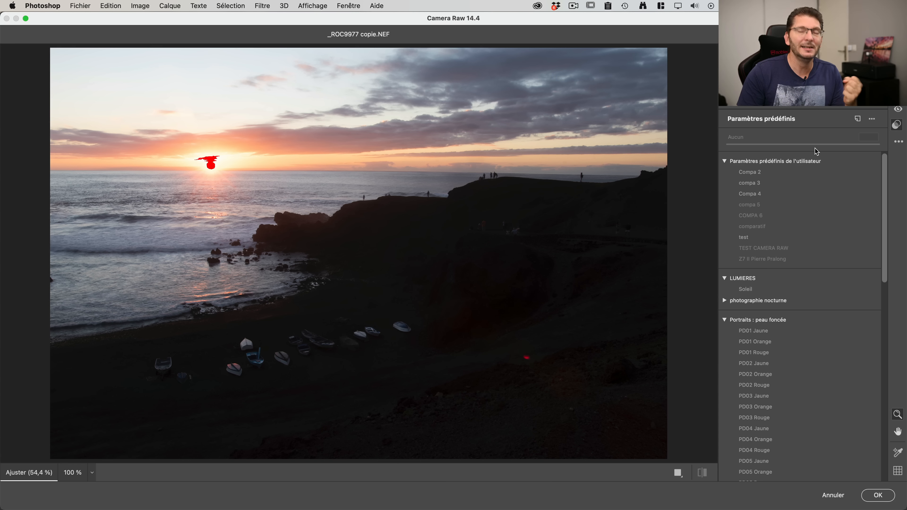
mouse_move(769, 251)
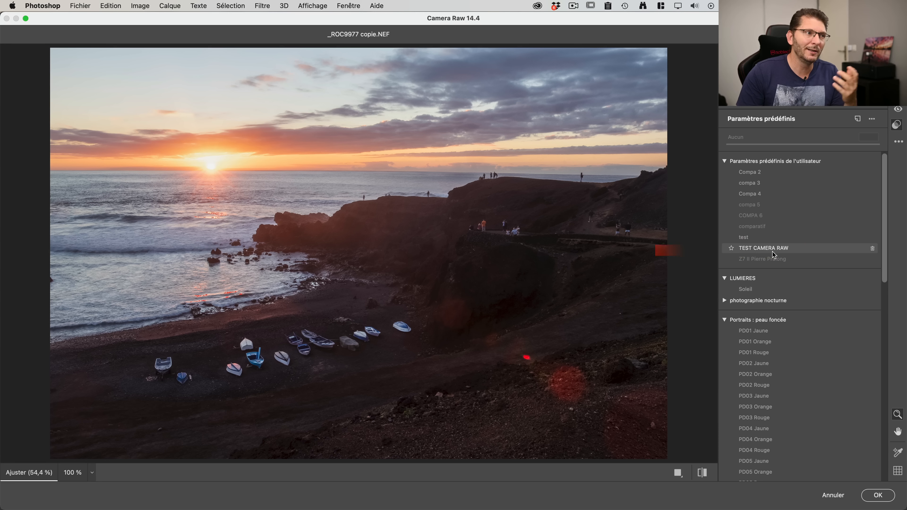
left_click(769, 252)
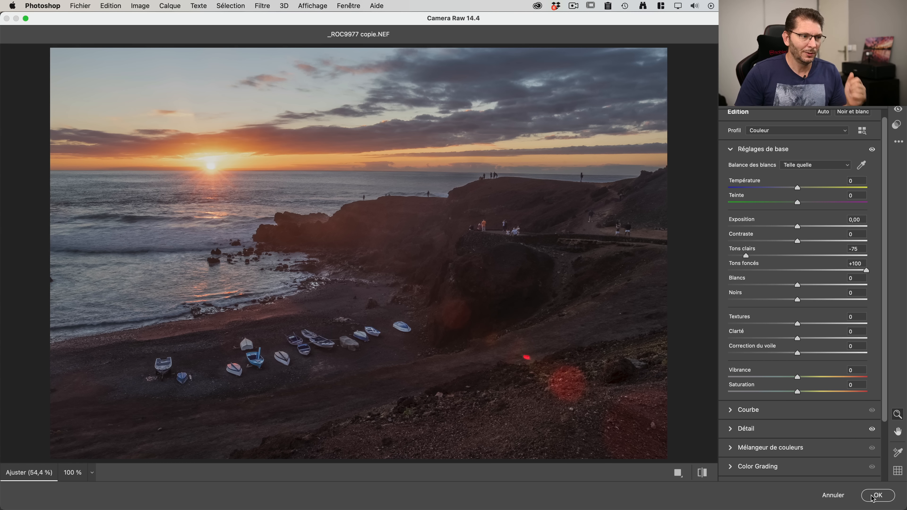
key("shift")
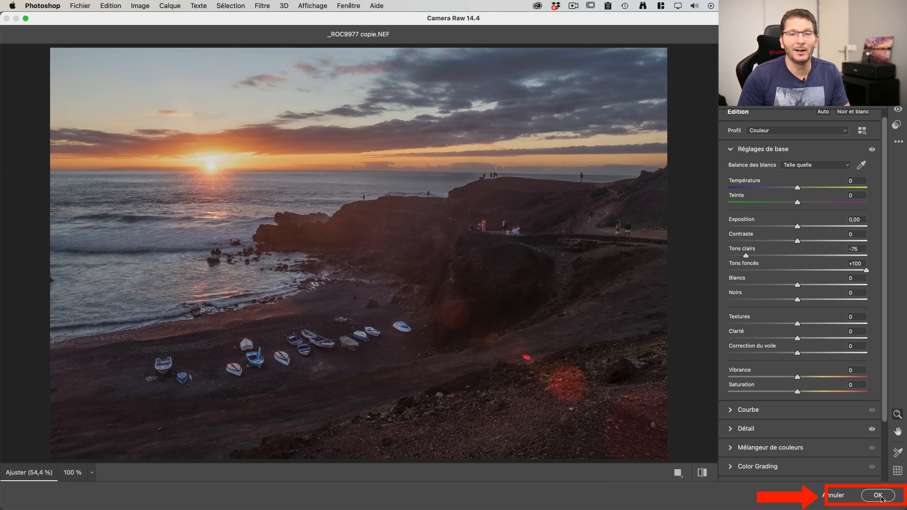
left_click(879, 496)
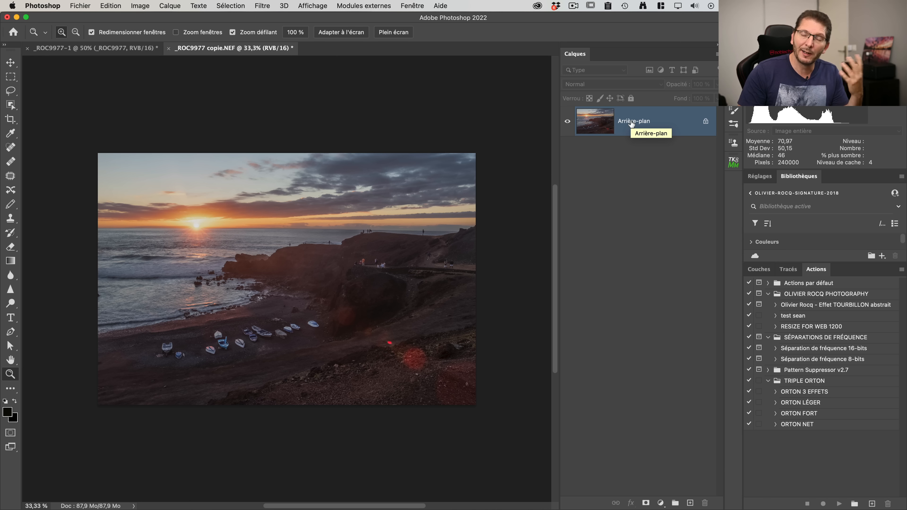
Step: Duplicate the Arrière-plan layer into the _ROC9977-1 document and close _ROC9977 copie.NEF without saving
right_click(653, 123)
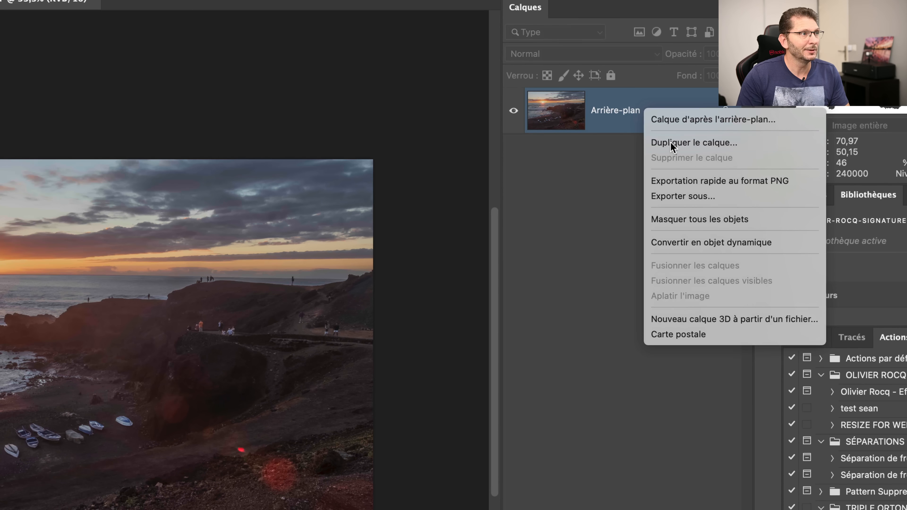
left_click(669, 142)
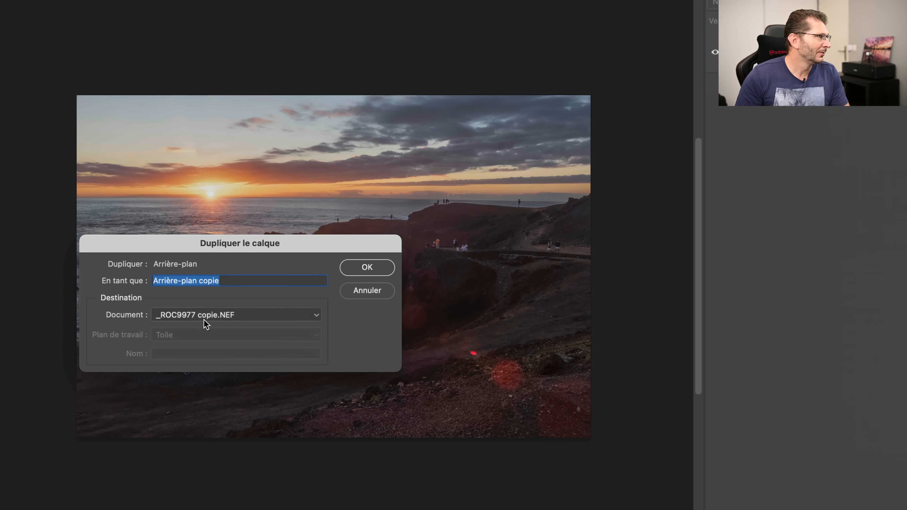
left_click(192, 318)
left_click(205, 302)
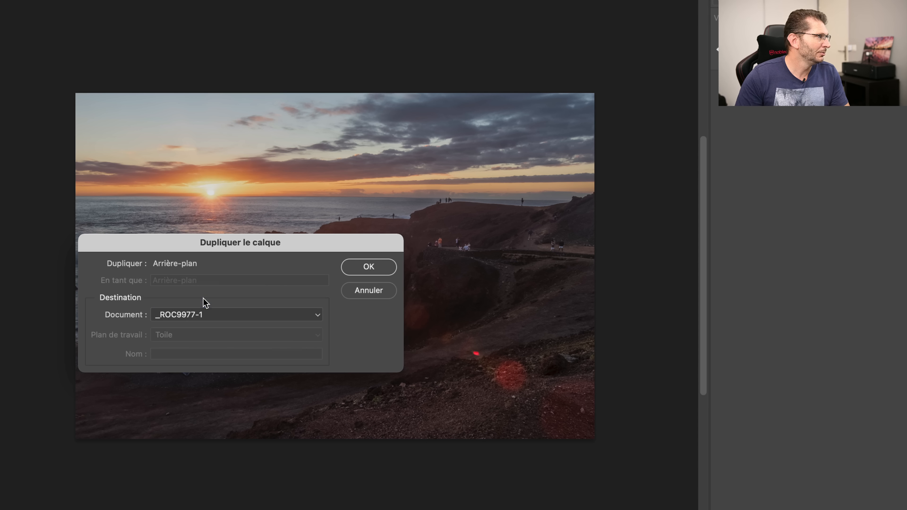
left_click(360, 265)
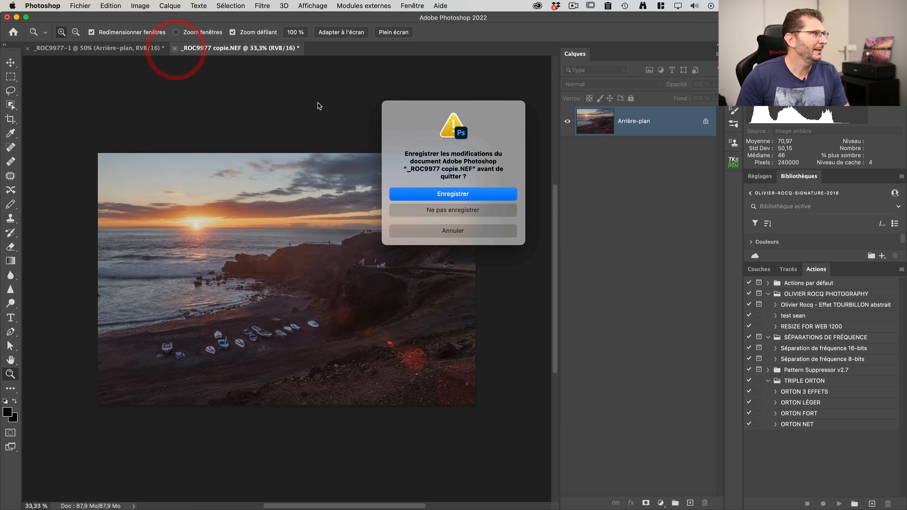
left_click(411, 209)
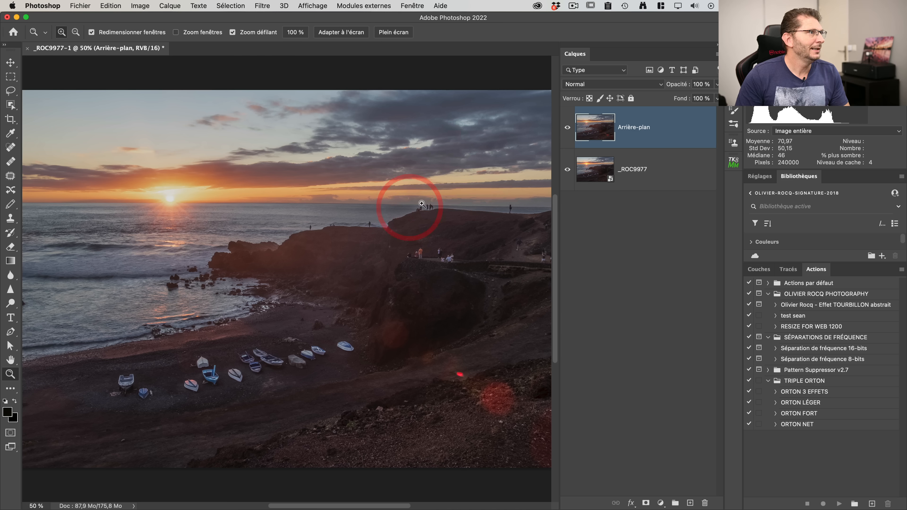
Step: Rename the _ROC9977 smart object layer to "_ROC9977- programme ACR"
double_click(633, 128)
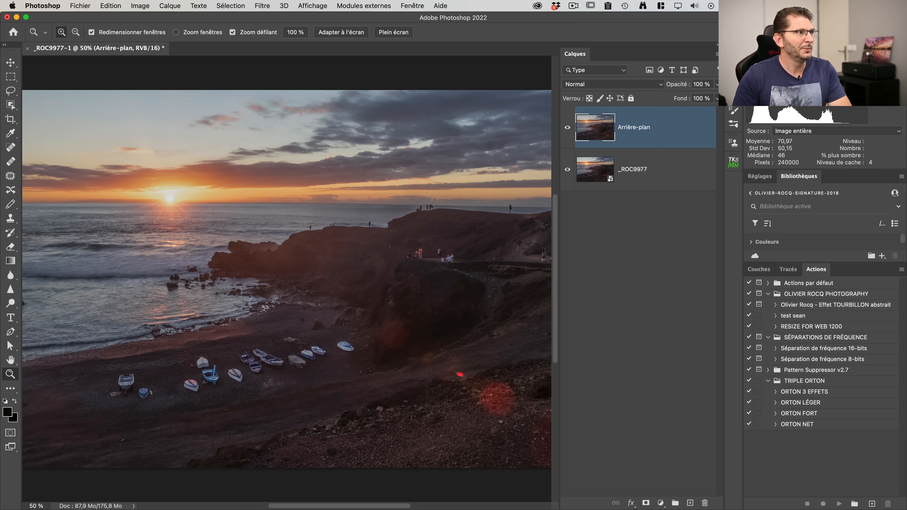
double_click(641, 169)
left_click(651, 169)
type("- p")
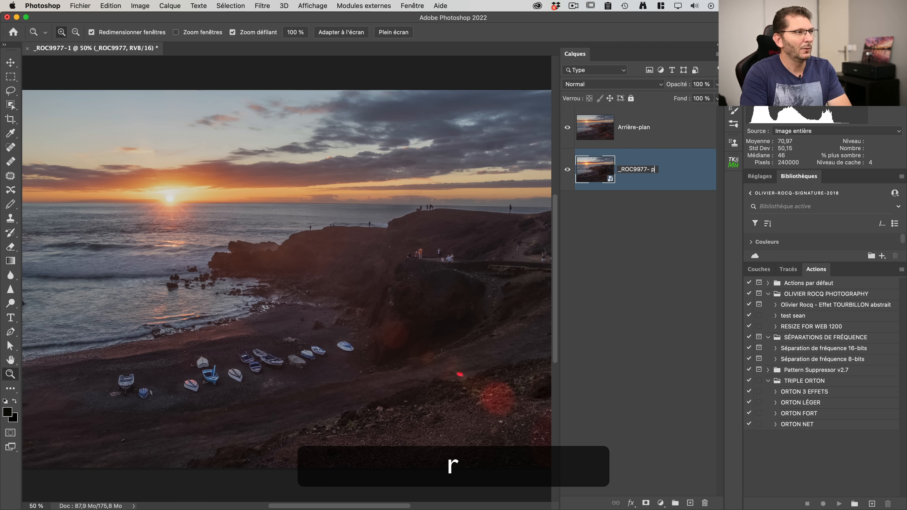
type("rogramme AC")
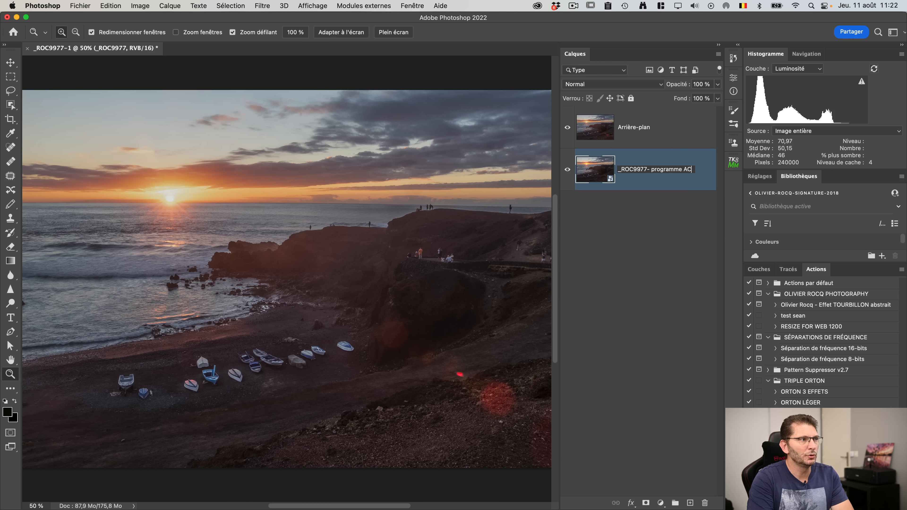
type("R")
key("Return")
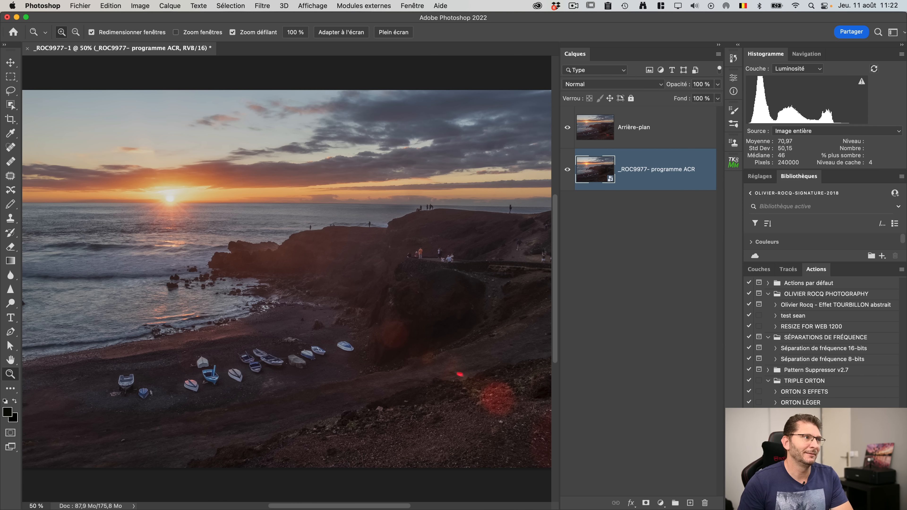
Step: Rename the duplicated Arrière-plan layer to "filtre CR"
double_click(628, 128)
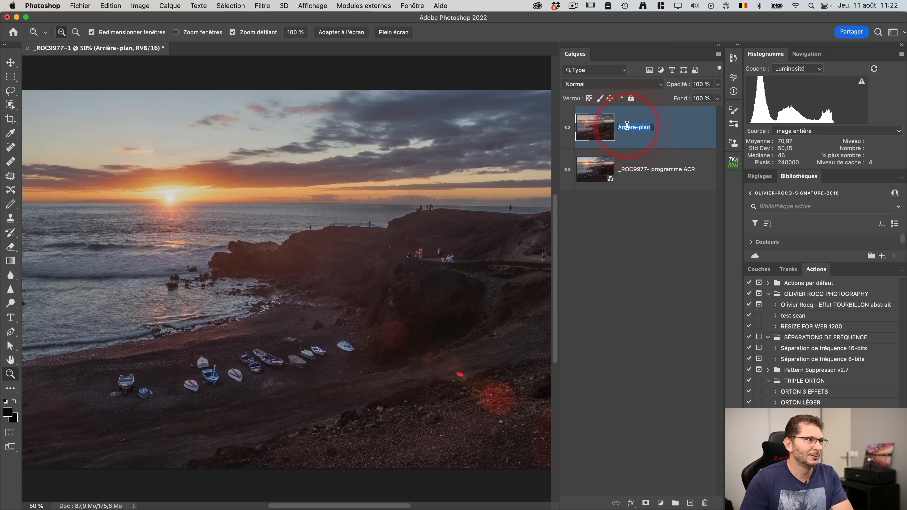
type("filtre")
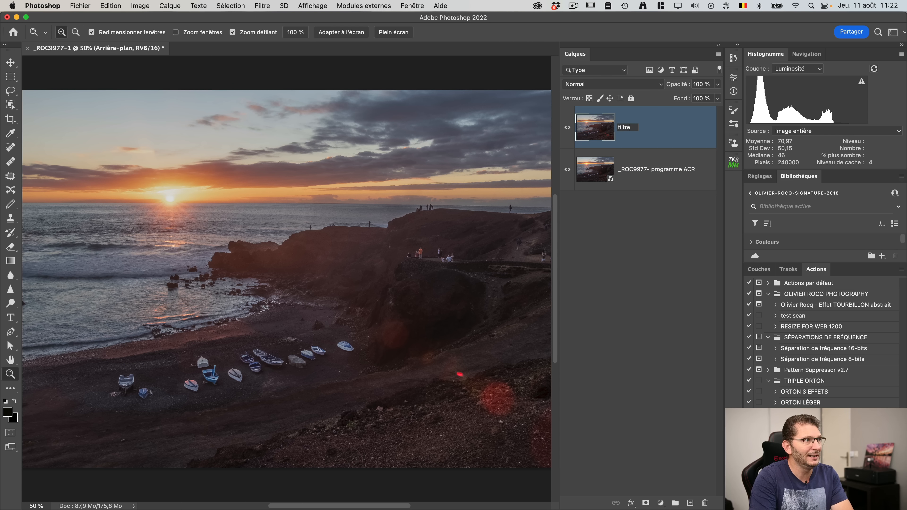
type(" CR")
key("Return")
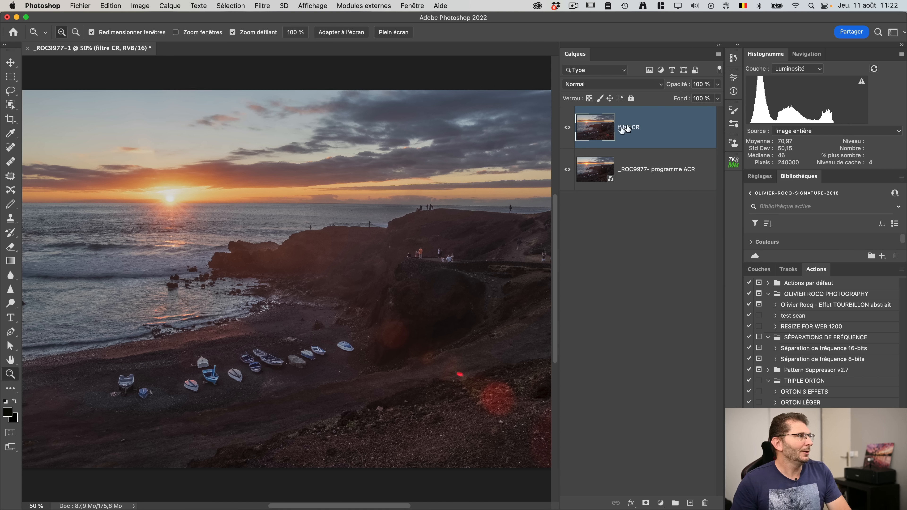
Step: Compare the whole image with the filtre CR layer hidden and shown over the programme ACR layer
left_click(568, 129)
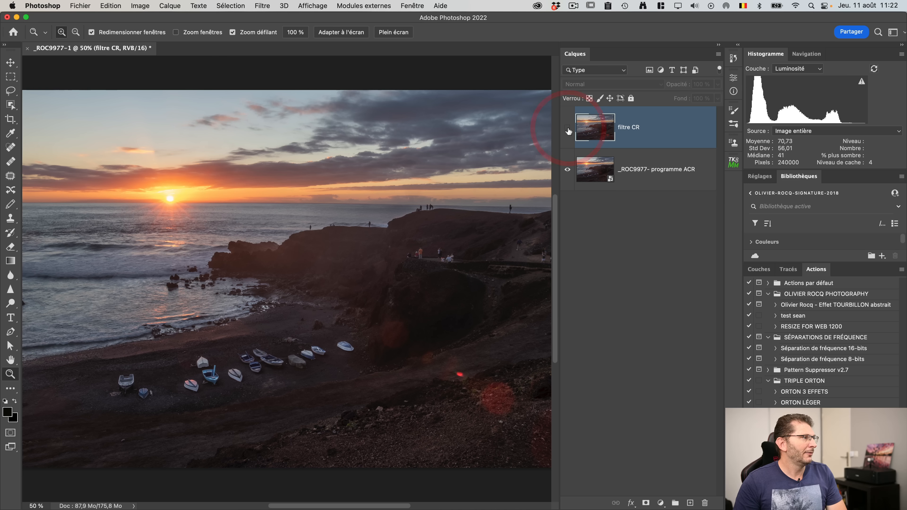
left_click(568, 129)
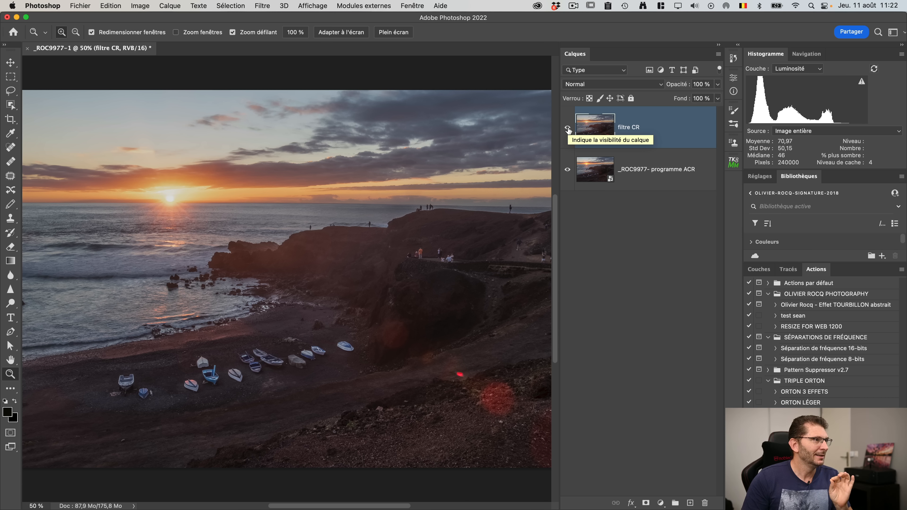
left_click(568, 129)
left_click(568, 129)
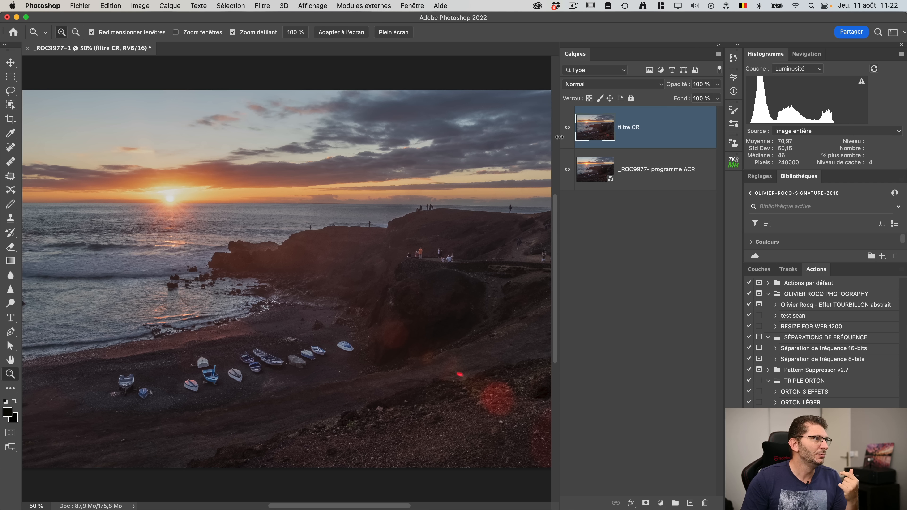
Step: Compare the two layers closely around the sun, then inspect the color values at its center with filtre CR hidden
left_click_drag(176, 200, 258, 199)
left_click(568, 129)
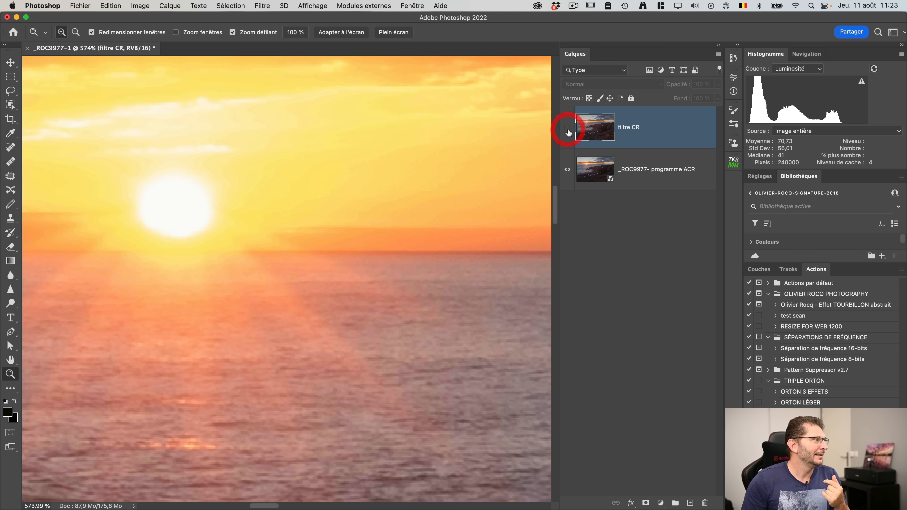
left_click(568, 129)
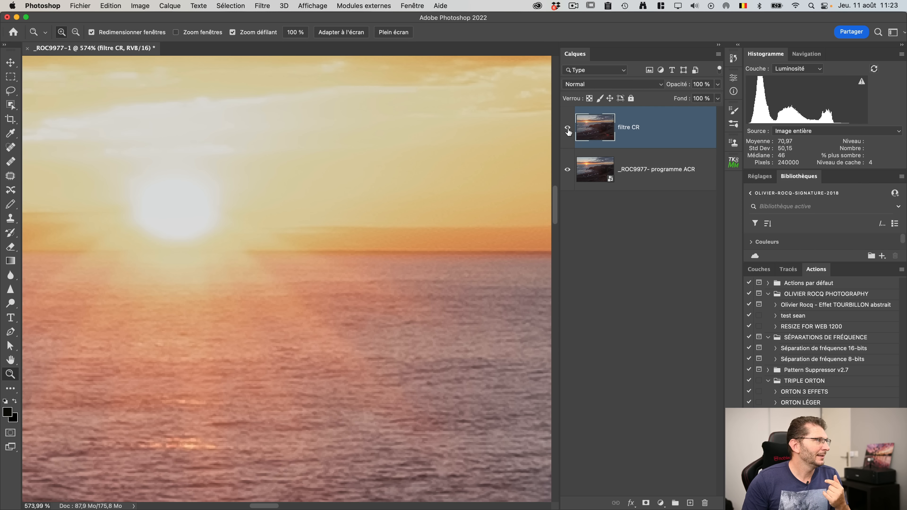
left_click(568, 130)
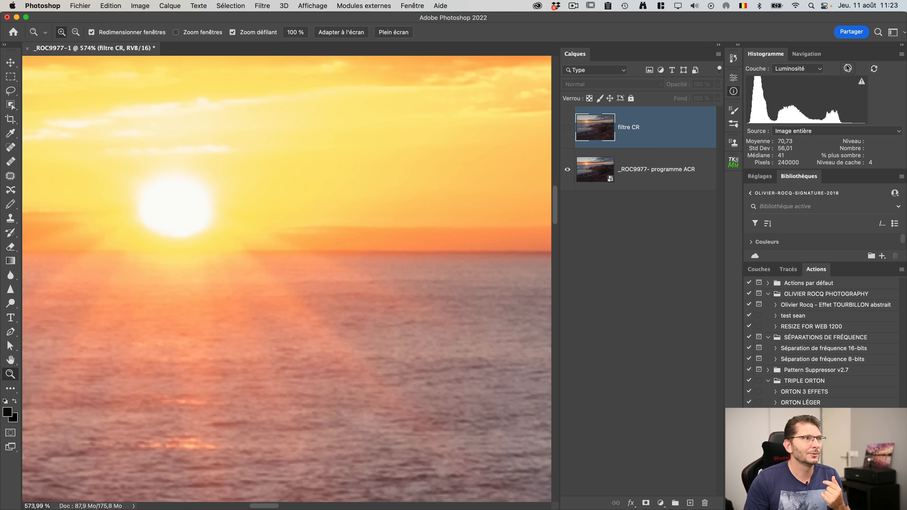
left_click(847, 68)
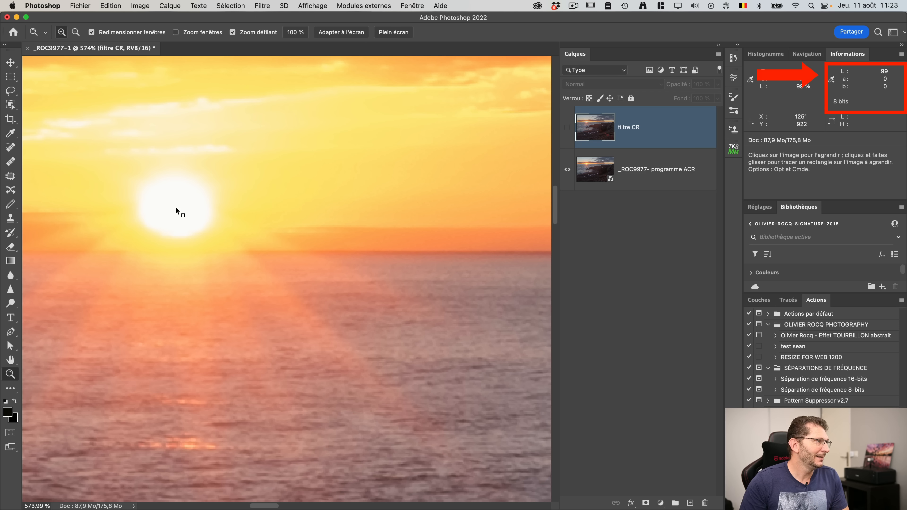
Step: Compare the color values at the sun with the filtre CR layer shown and hidden over the programme ACR layer
left_click(567, 127)
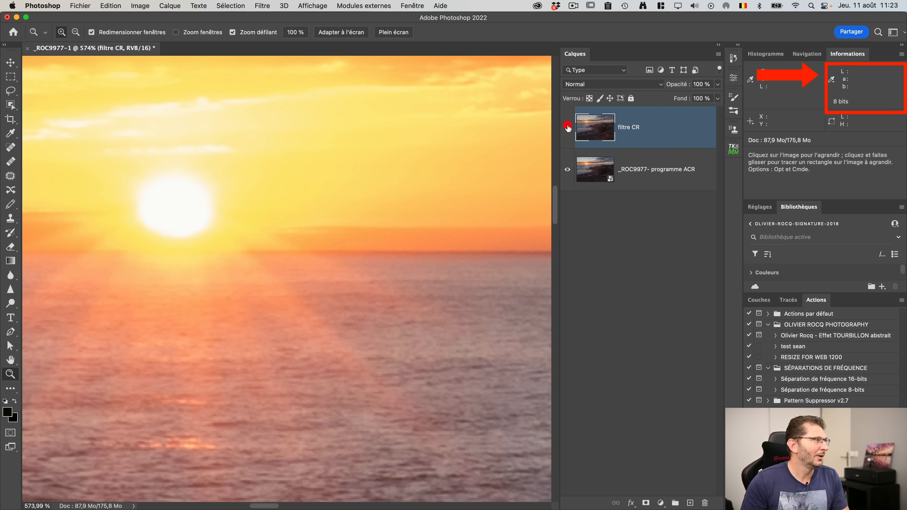
left_click(568, 127)
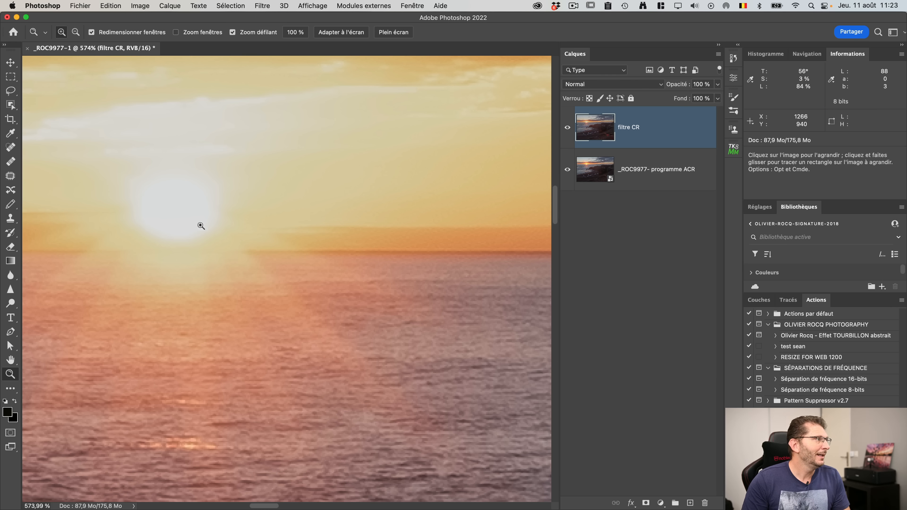
left_click(567, 128)
left_click(567, 129)
left_click(566, 129)
Step: Examine the sun's halo and the horizon at higher magnification, alternating between the filtre CR layer and the programme ACR layer
left_click(221, 207)
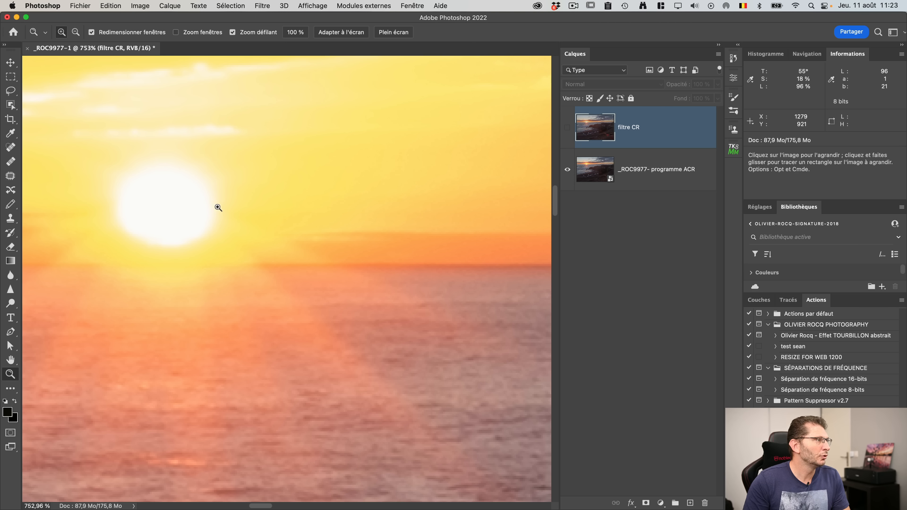
left_click(567, 129)
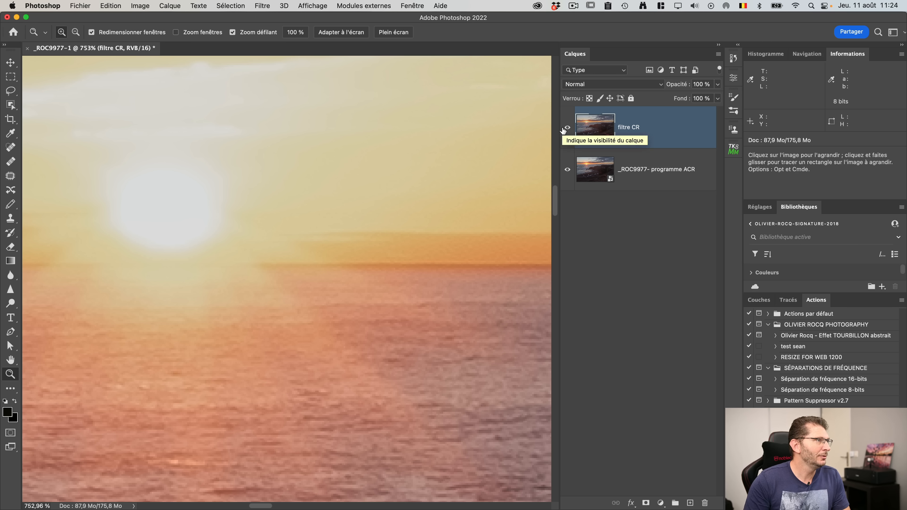
left_click(564, 130)
left_click(564, 129)
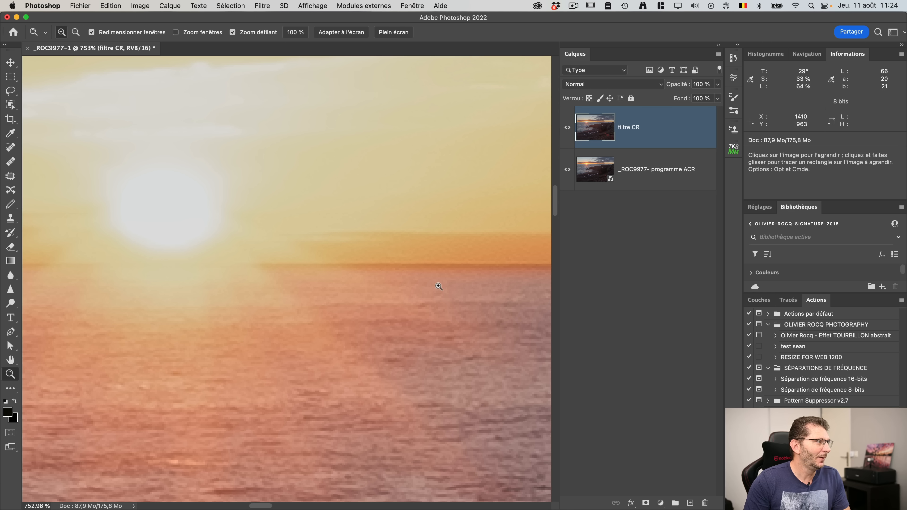
left_click_drag(391, 253, 408, 254)
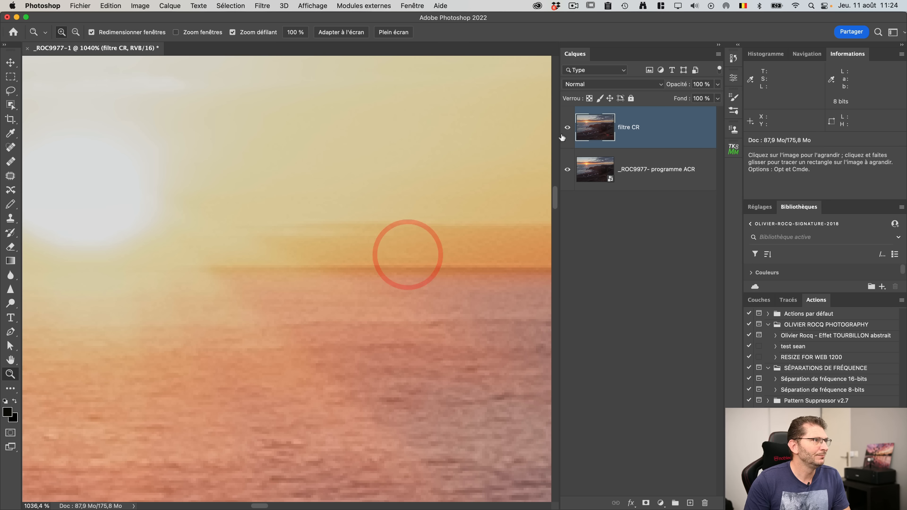
left_click(567, 128)
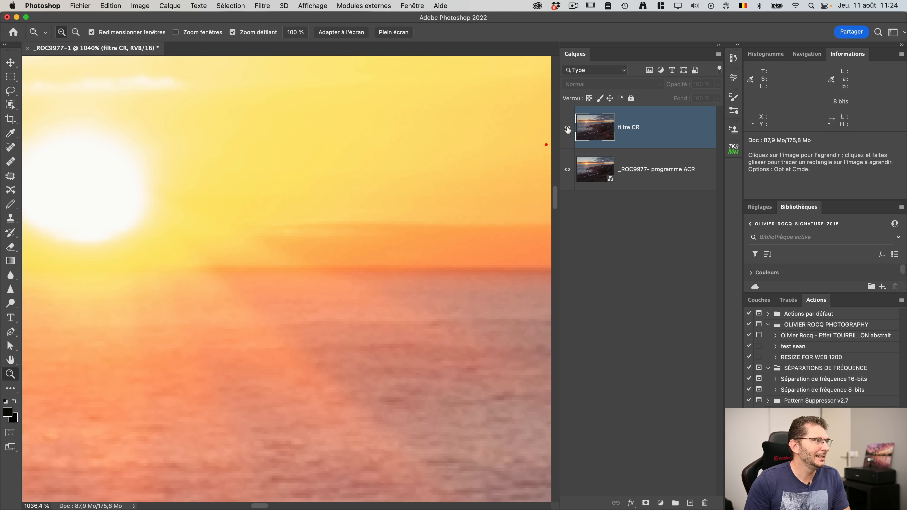
left_click(568, 128)
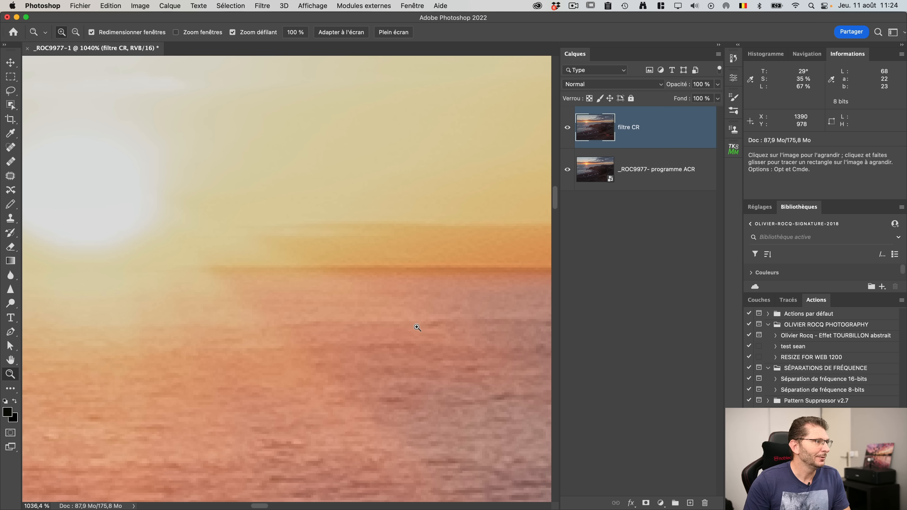
Step: Compare the dark rocks along the shore at high magnification with the filtre CR layer shown and hidden
left_click_drag(417, 328, 316, 239)
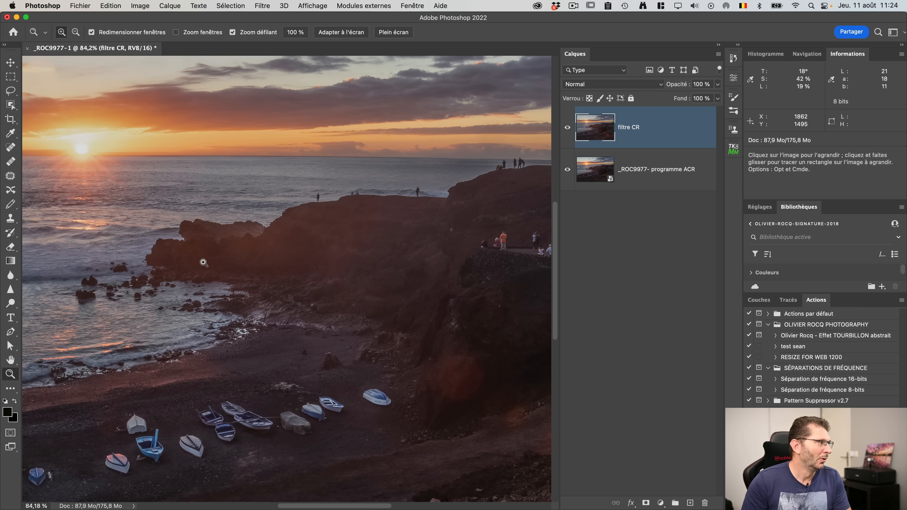
left_click_drag(204, 263, 570, 125)
left_click(567, 129)
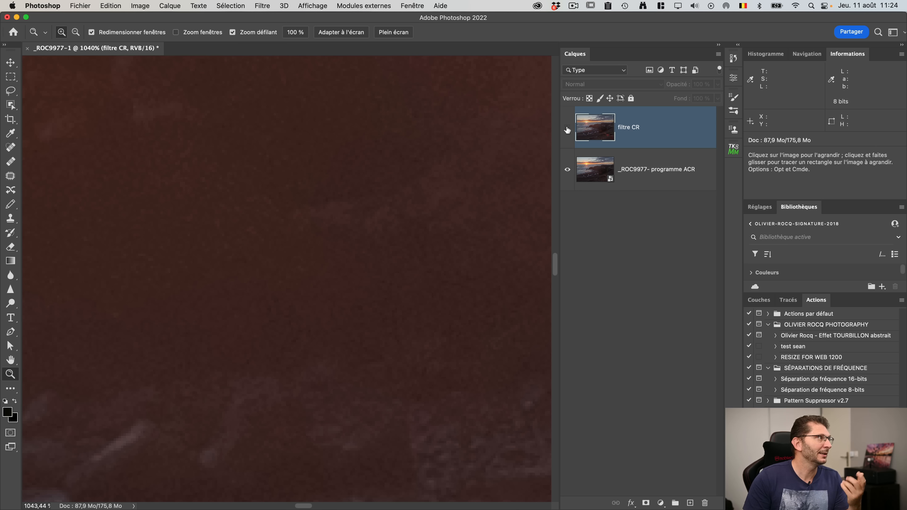
Step: Check the camera data in the file information of _ROC9977-1, close it without changes, and show the filtre CR layer
key("super+w")
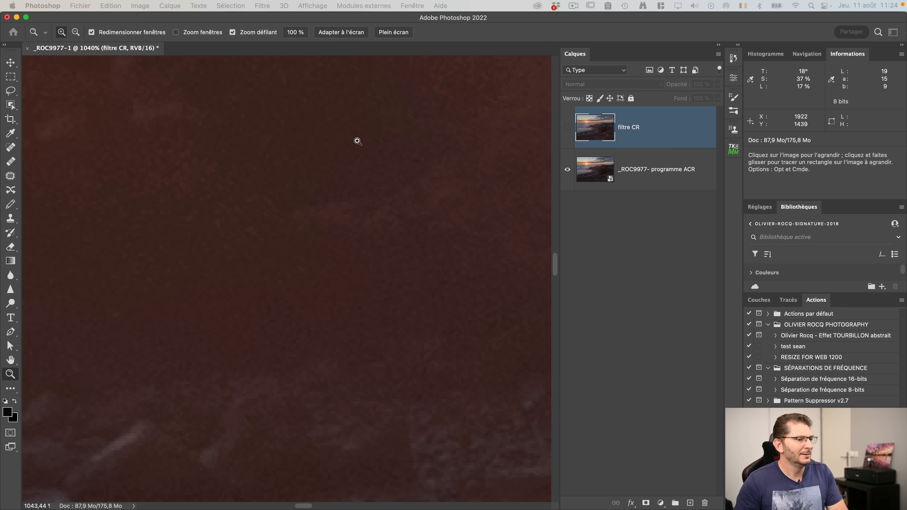
left_click_drag(418, 503, 375, 102)
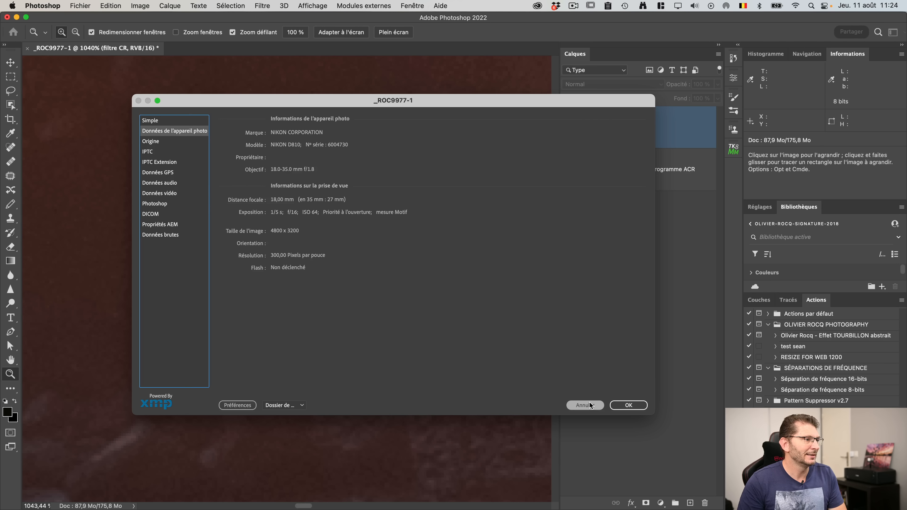
left_click(584, 404)
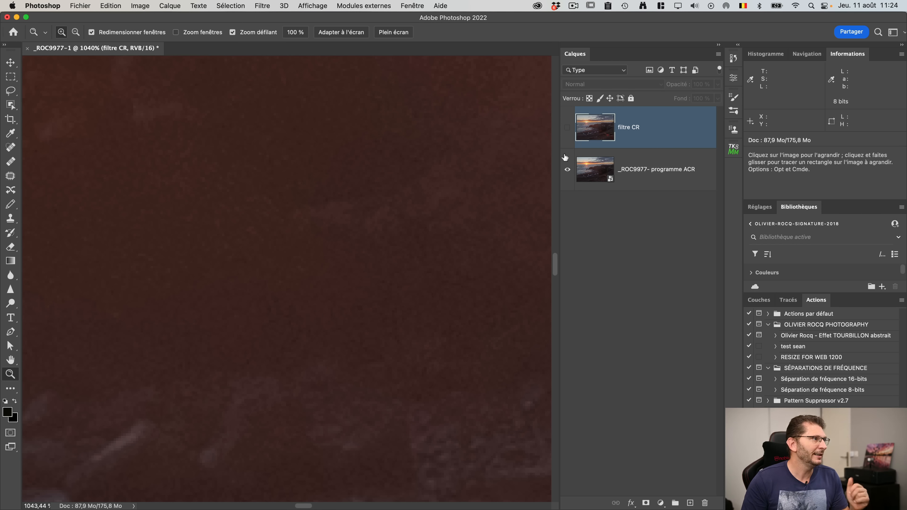
left_click(568, 129)
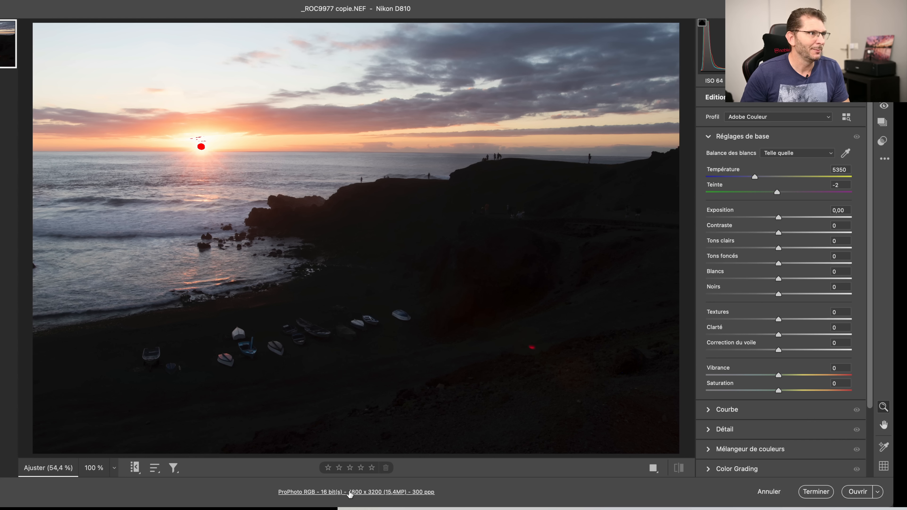
Step: Set the Camera Raw workflow color depth to 8 bits/couche for _ROC9977 copie.NEF
left_click(350, 493)
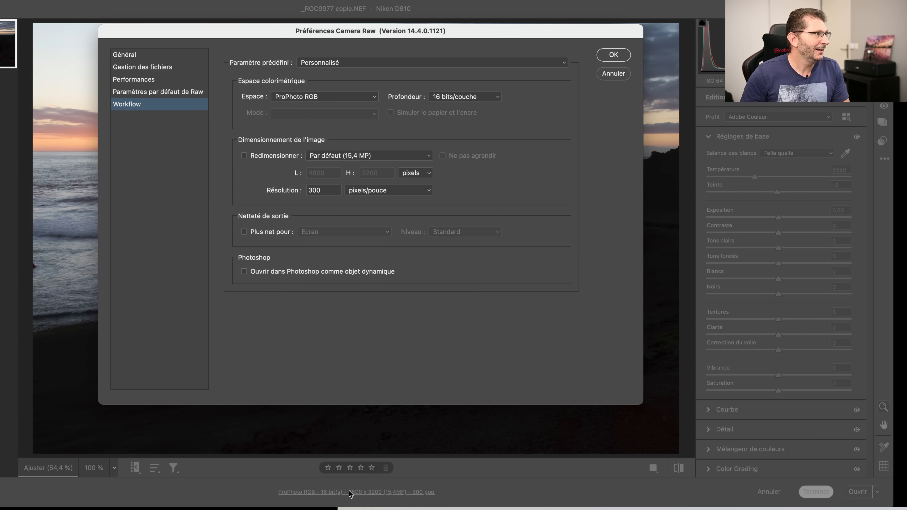
left_click(448, 97)
left_click(449, 87)
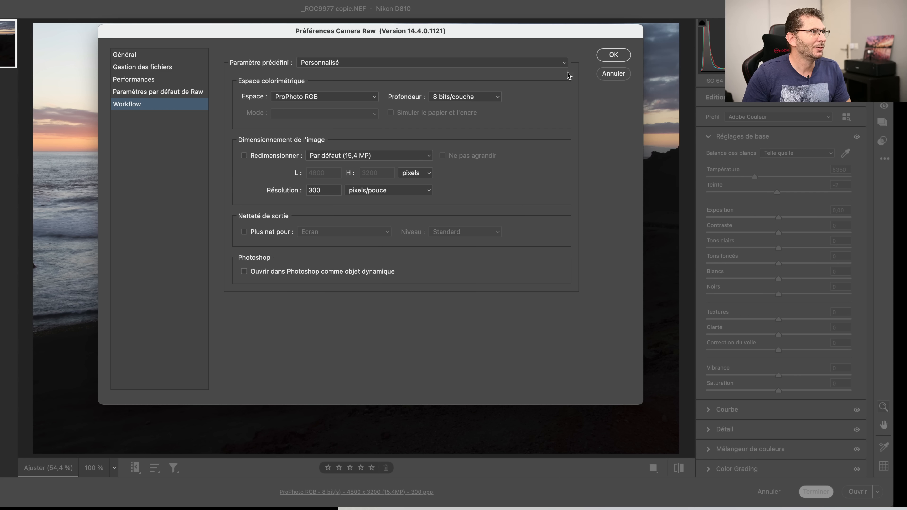
left_click(611, 55)
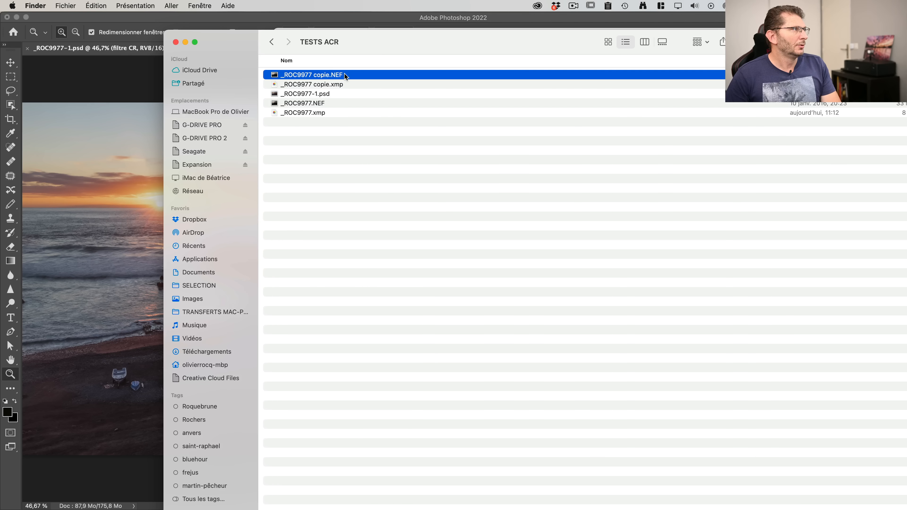
Step: Duplicate _ROC9977 copie.NEF in the TESTS ACR folder in Finder and open _ROC9977 copie 2.NEF undeveloped in Photoshop through Camera Raw
left_click_drag(347, 75, 369, 154)
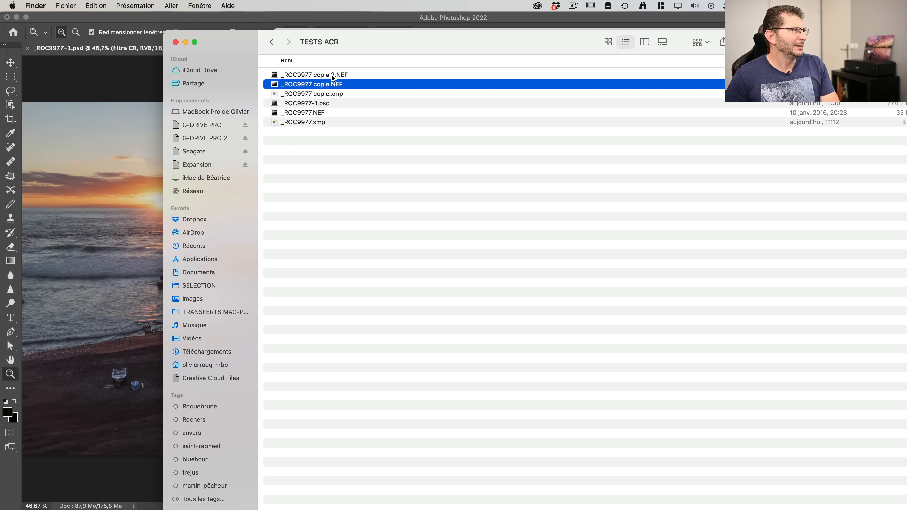
left_click(333, 76)
double_click(333, 76)
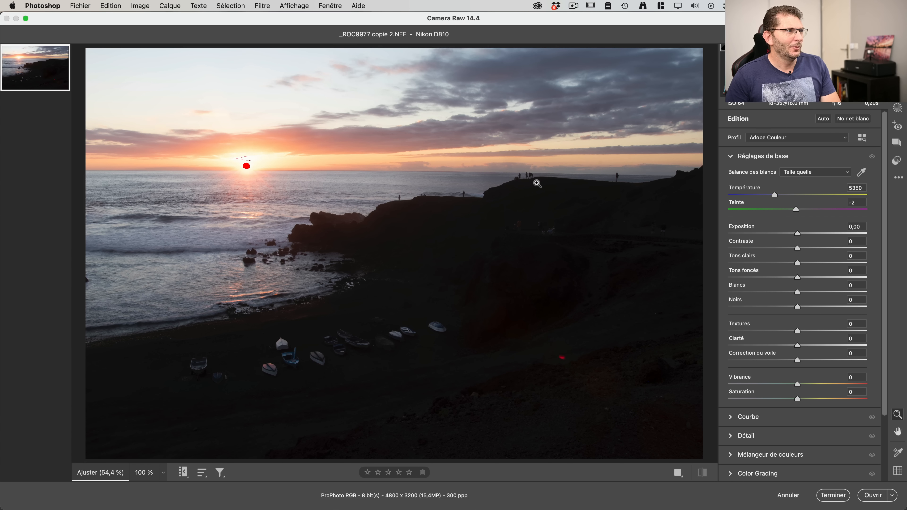
key("alt")
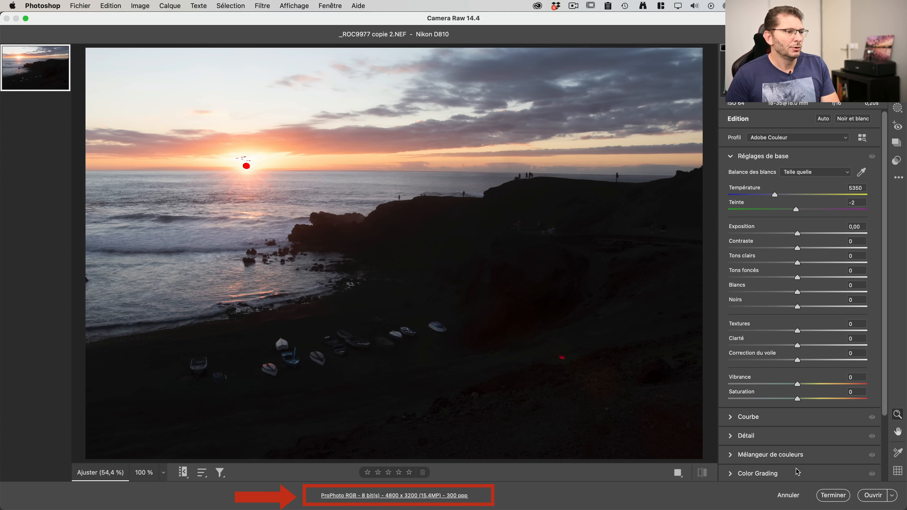
left_click(871, 495)
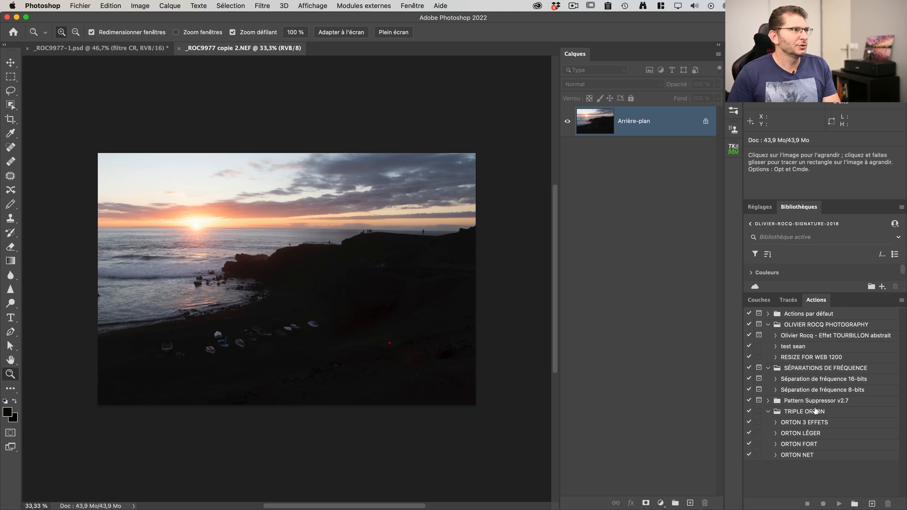
Step: Apply the Camera Raw filter to the Arrière-plan layer with the TEST CAMERA RAW preset, giving Tons clairs -75 and Tons foncés +100
left_click(262, 5)
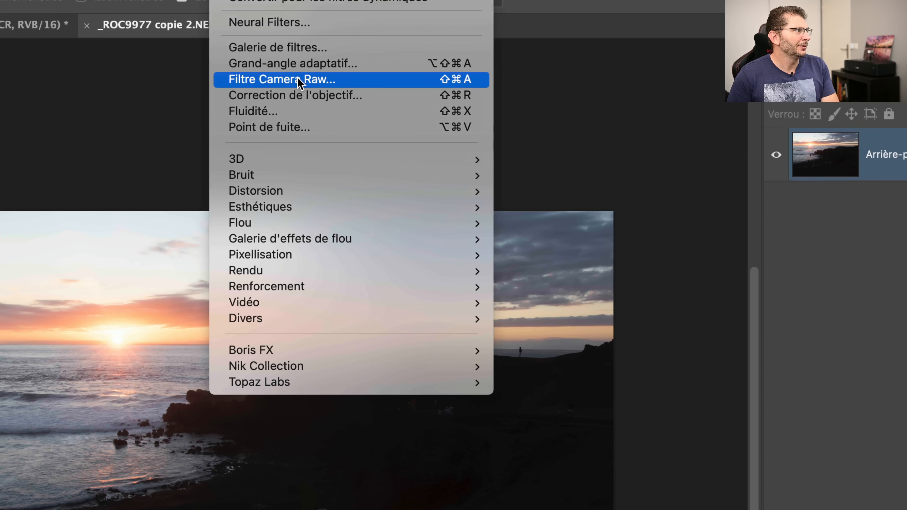
left_click(300, 80)
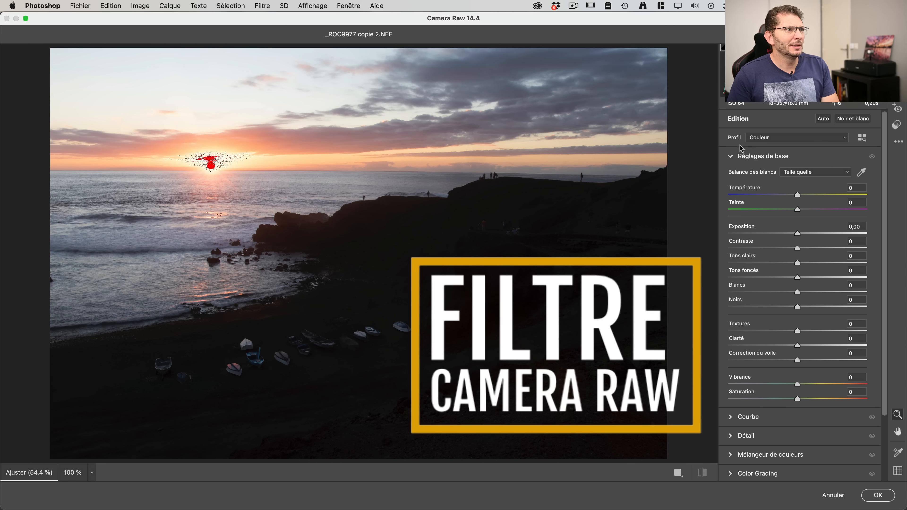
left_click(896, 126)
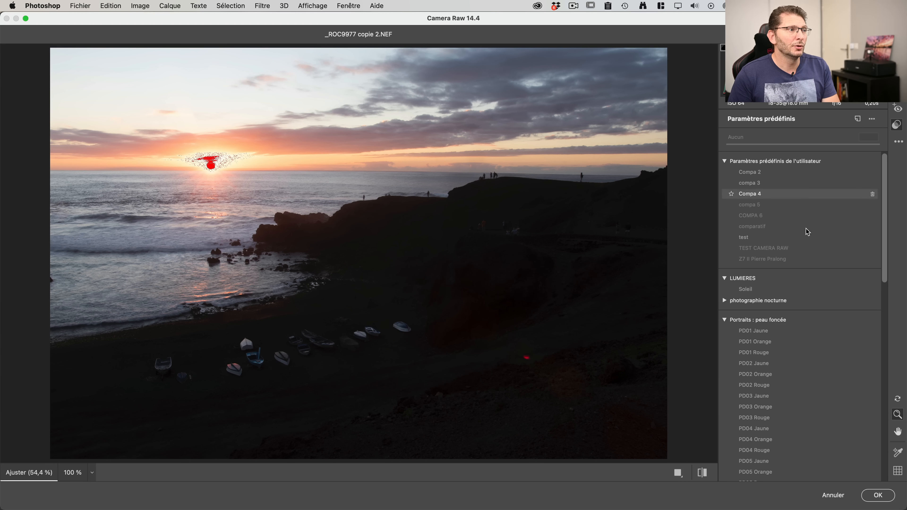
left_click(791, 248)
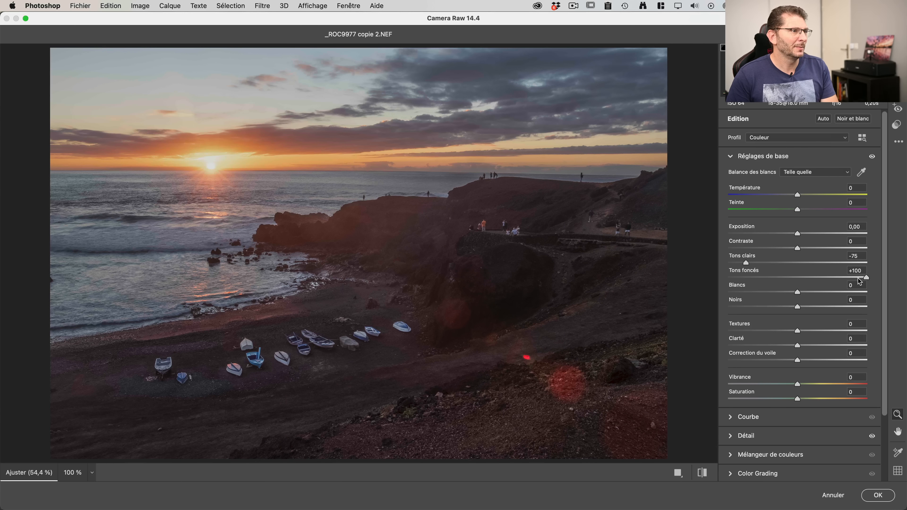
left_click(878, 495)
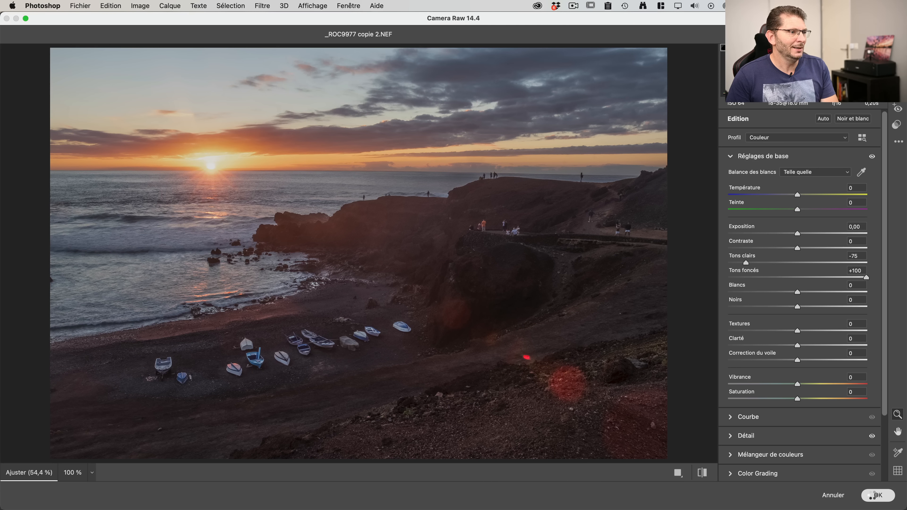
Step: Duplicate the filtered Arrière-plan layer into _ROC9977-1.psd and close _ROC9977 copie 2.NEF without saving
right_click(649, 126)
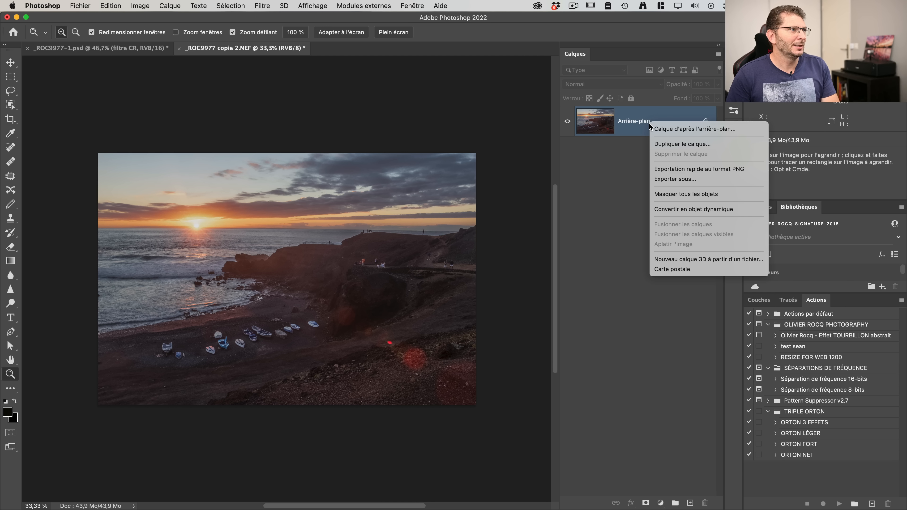
left_click(675, 143)
left_click(255, 315)
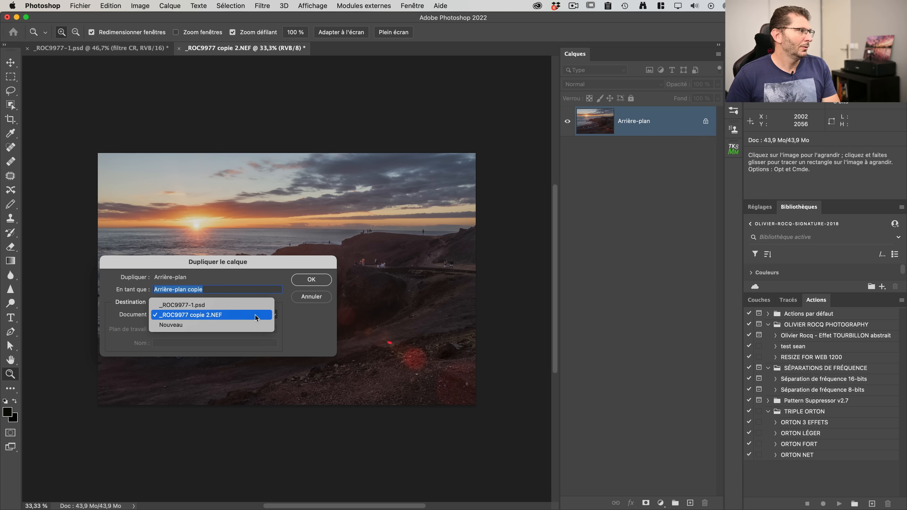
left_click(246, 306)
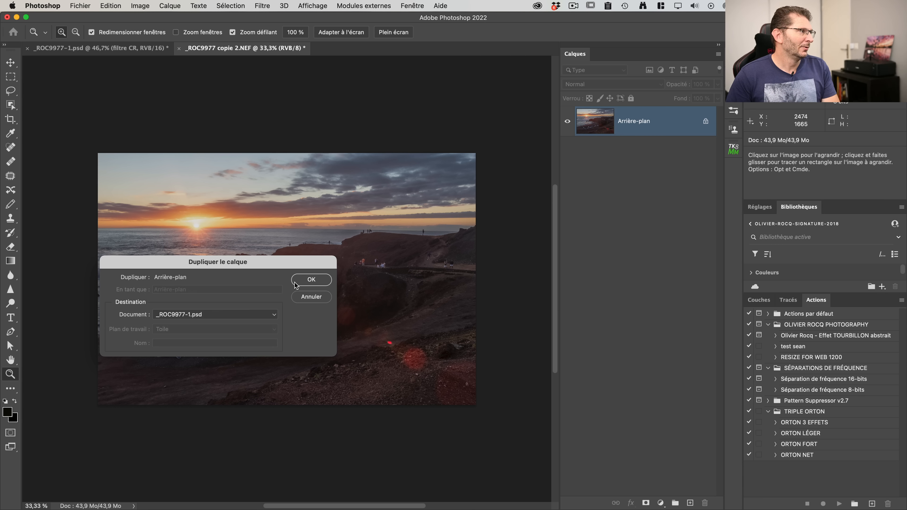
left_click(310, 280)
key("super+w")
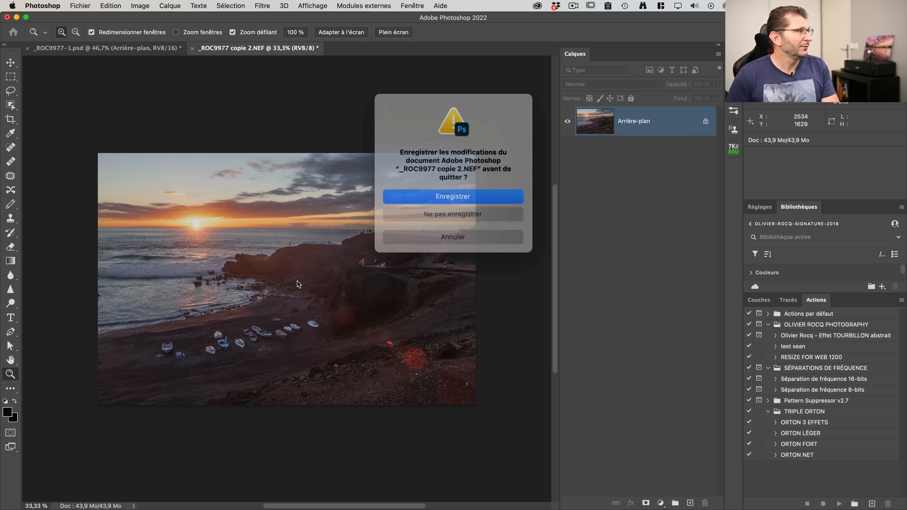
left_click(430, 211)
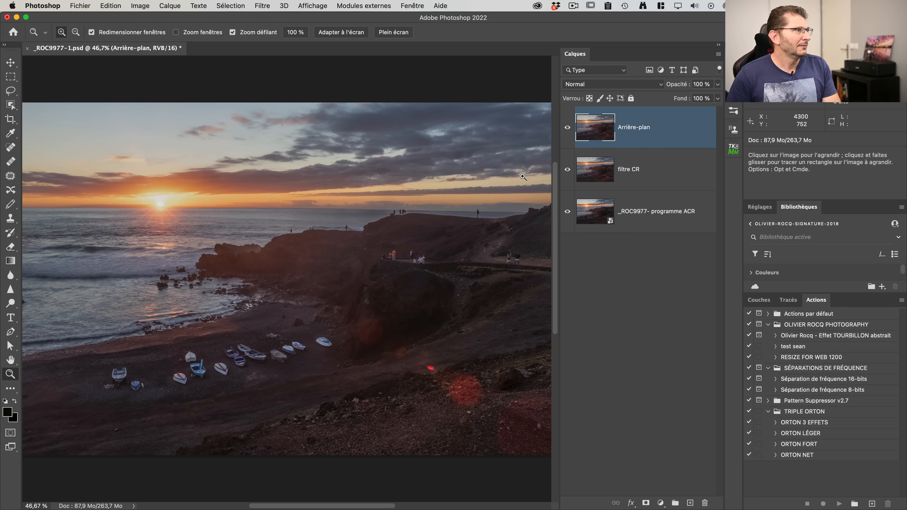
Step: Rename the duplicated Arrière-plan layer in _ROC9977-1.psd to "filtre CR 8 bits"
double_click(635, 128)
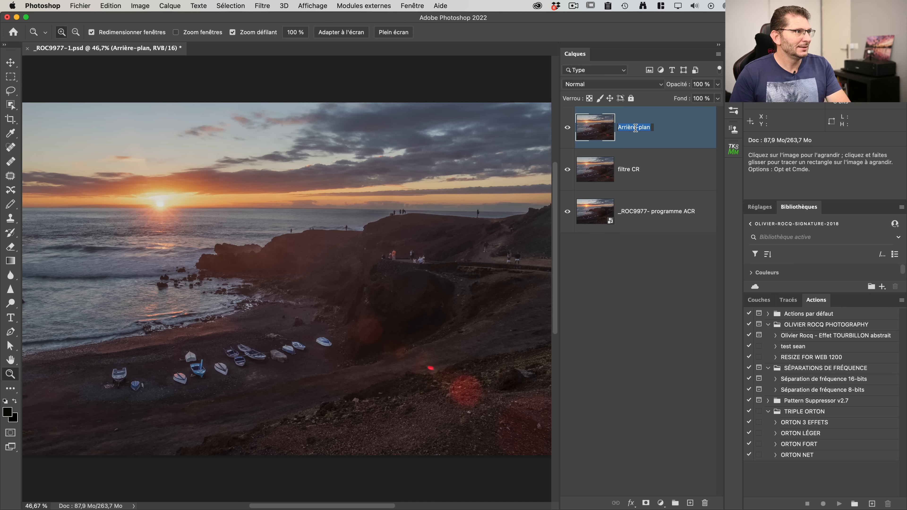
type("filtre C")
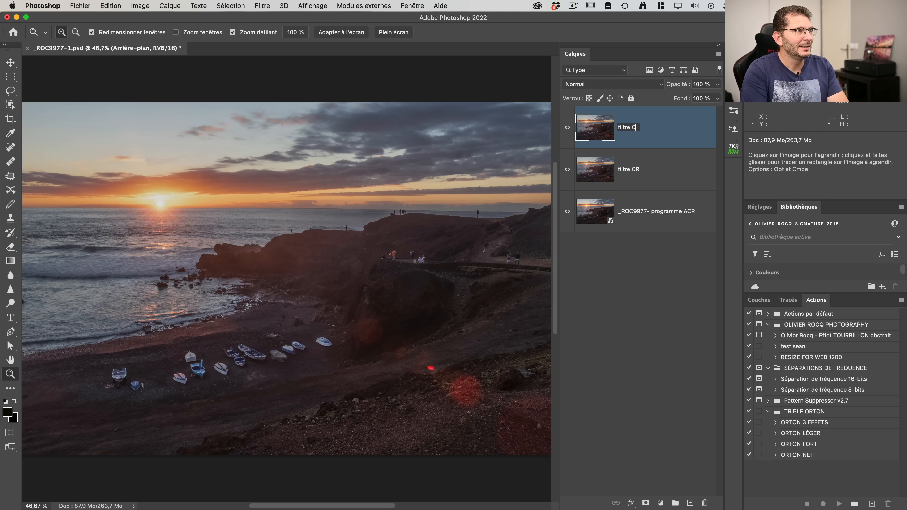
type("R 8 bits")
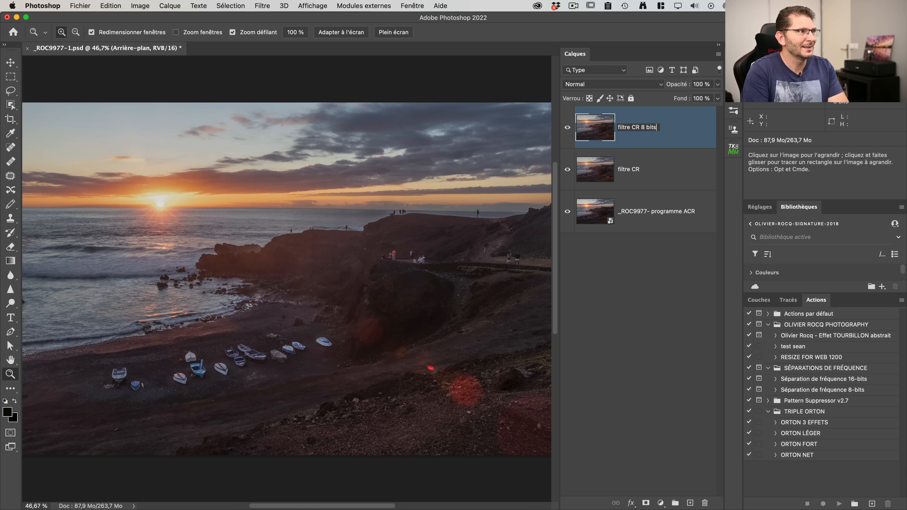
key("Return")
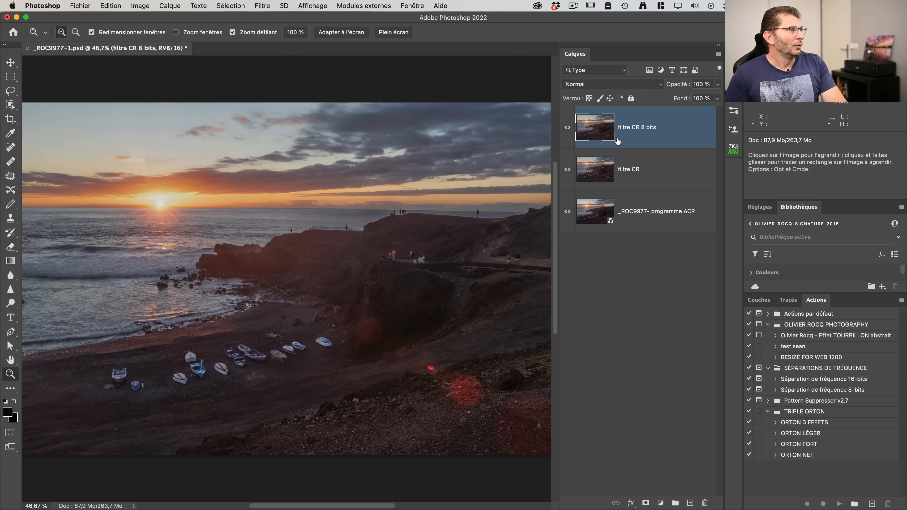
Step: Compare the "filtre CR 8 bits" layer with the "filtre CR" layer by toggling its visibility, on the full image and close up on the sun
left_click(567, 128)
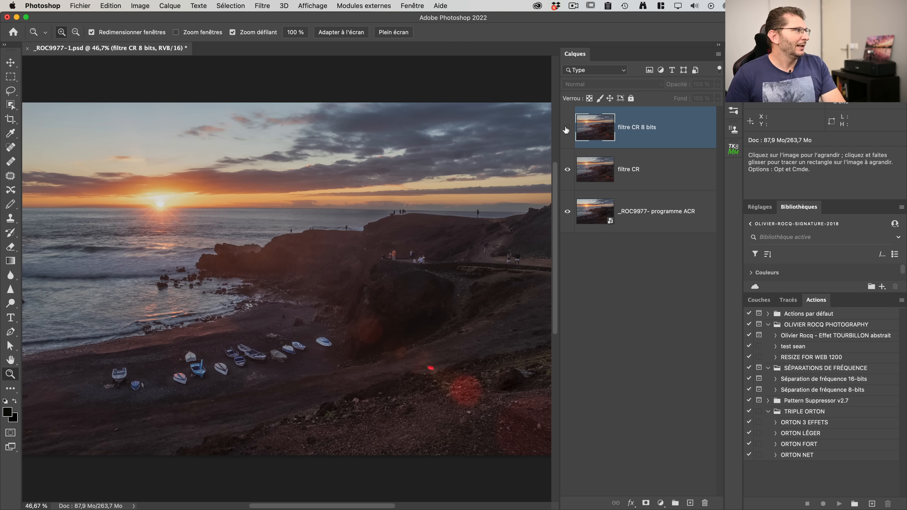
left_click(567, 129)
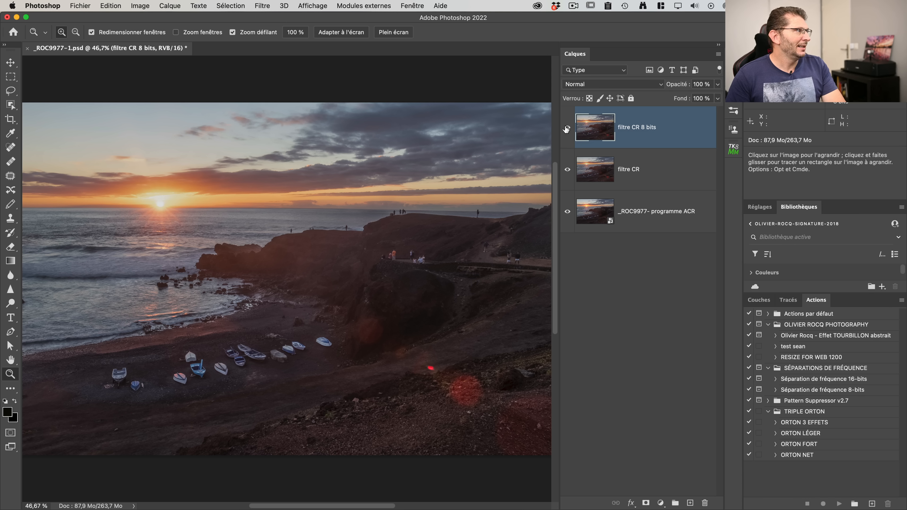
left_click(567, 128)
left_click(566, 128)
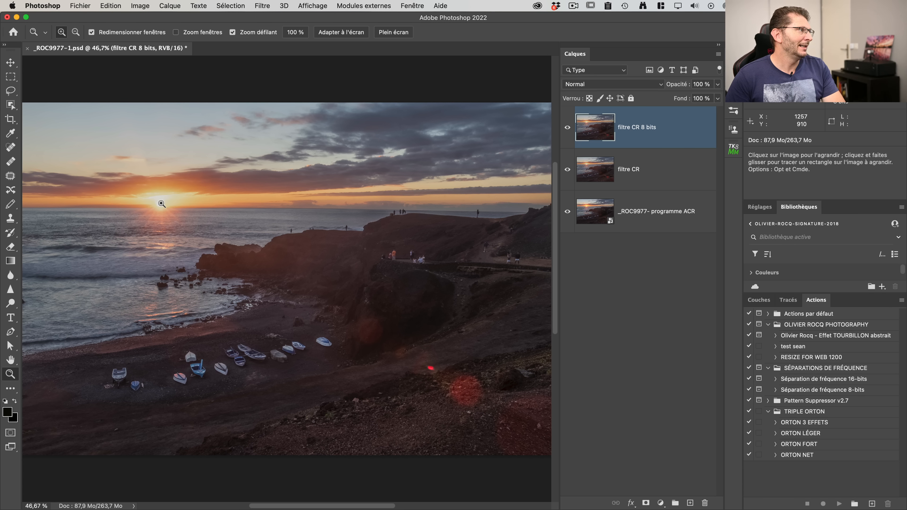
left_click_drag(161, 203, 265, 202)
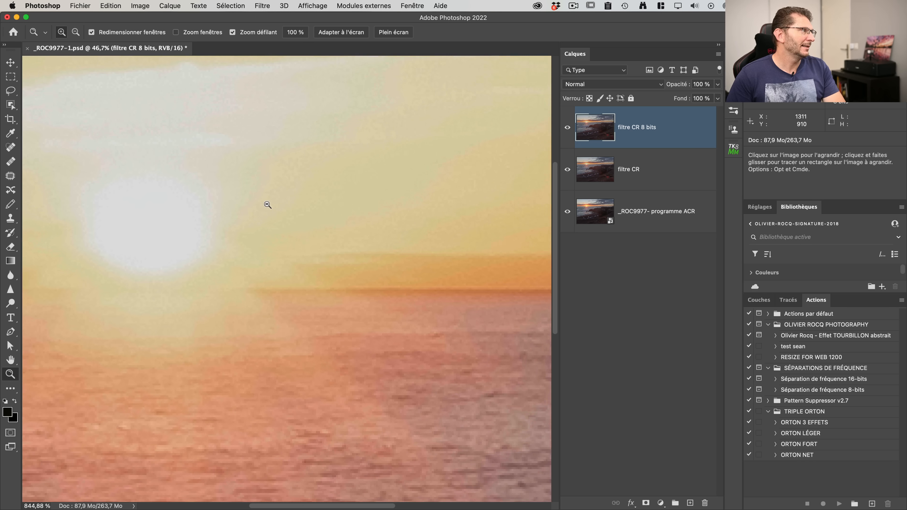
left_click(567, 128)
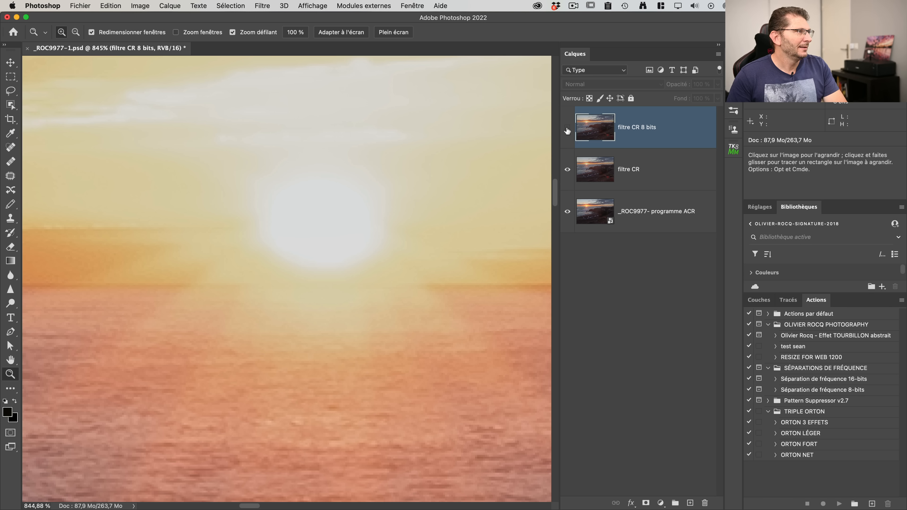
left_click(568, 130)
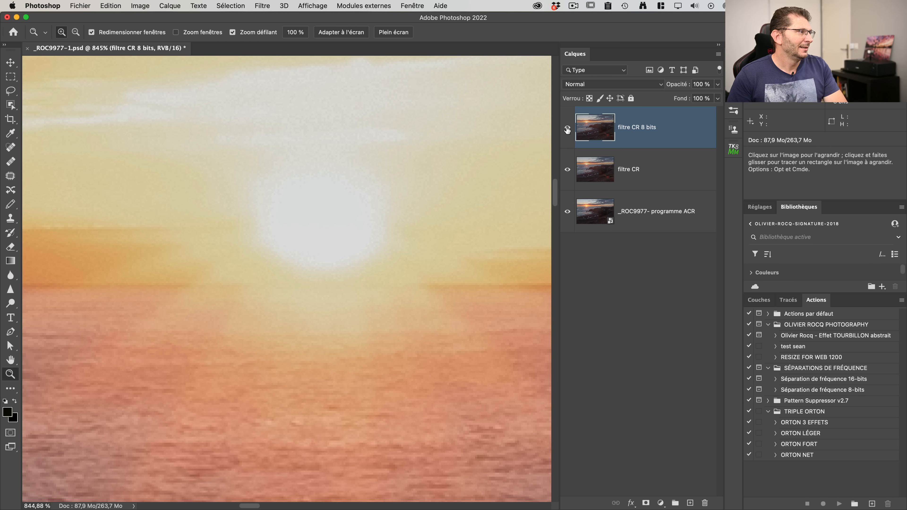
left_click(567, 130)
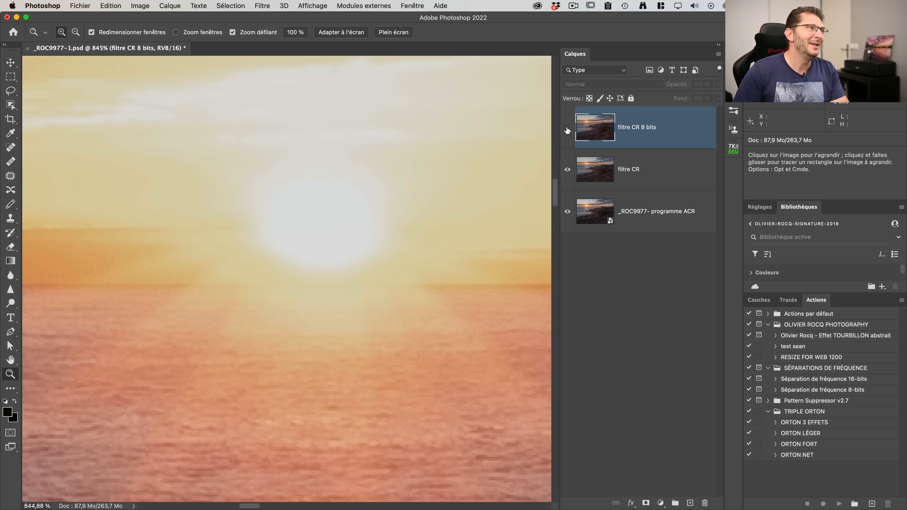
left_click(567, 130)
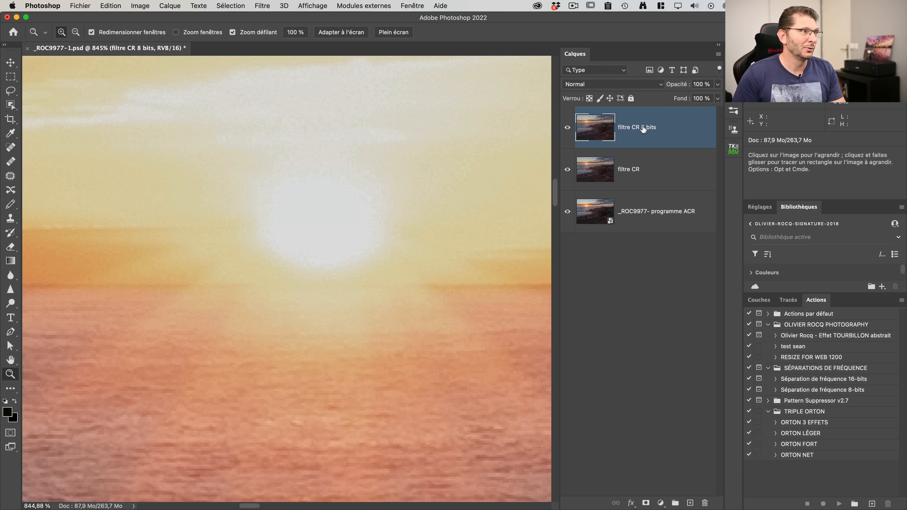
Step: Hide the "filtre CR" layer and compare "filtre CR 8 bits" with the "_ROC9977- programme ACR" smart object around the sun
left_click(568, 171)
left_click(567, 127)
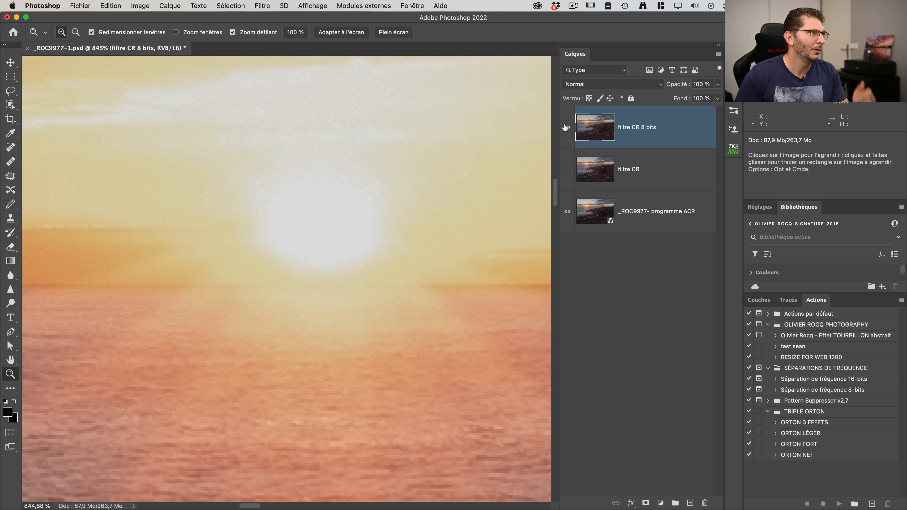
left_click(566, 128)
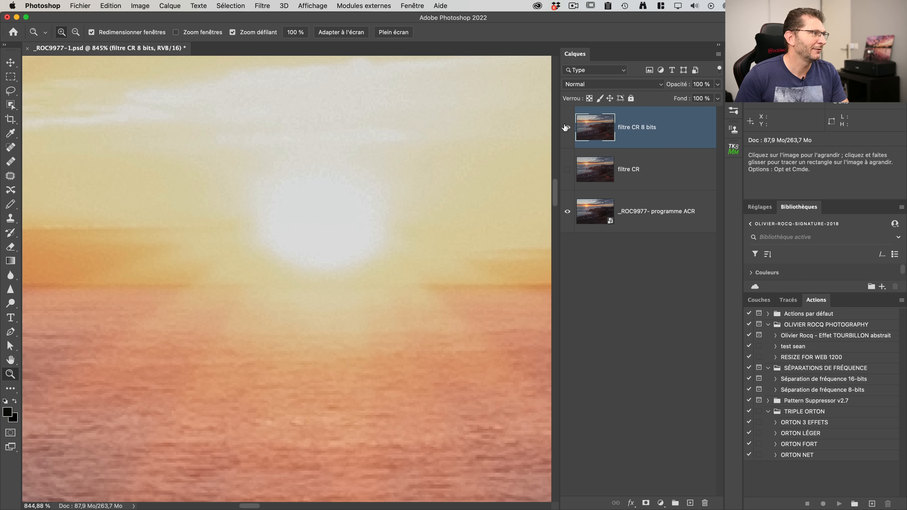
left_click(565, 128)
left_click(566, 127)
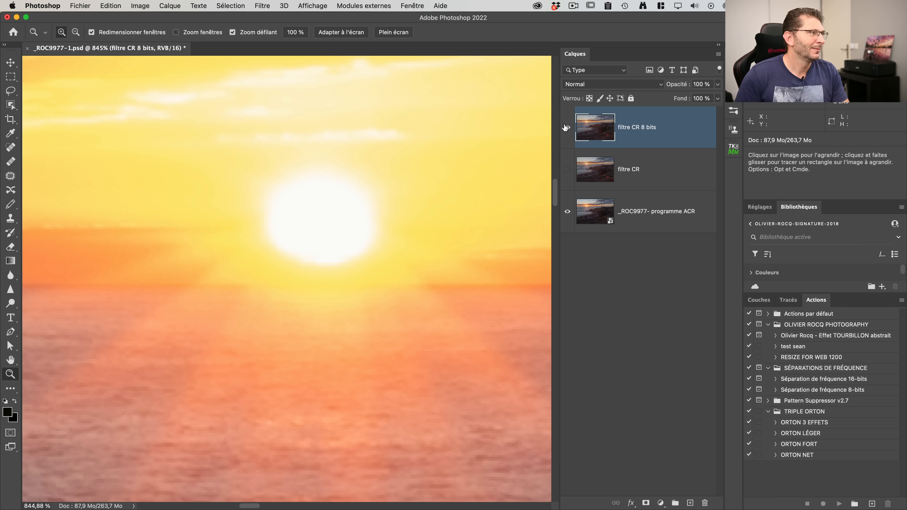
key("super+0")
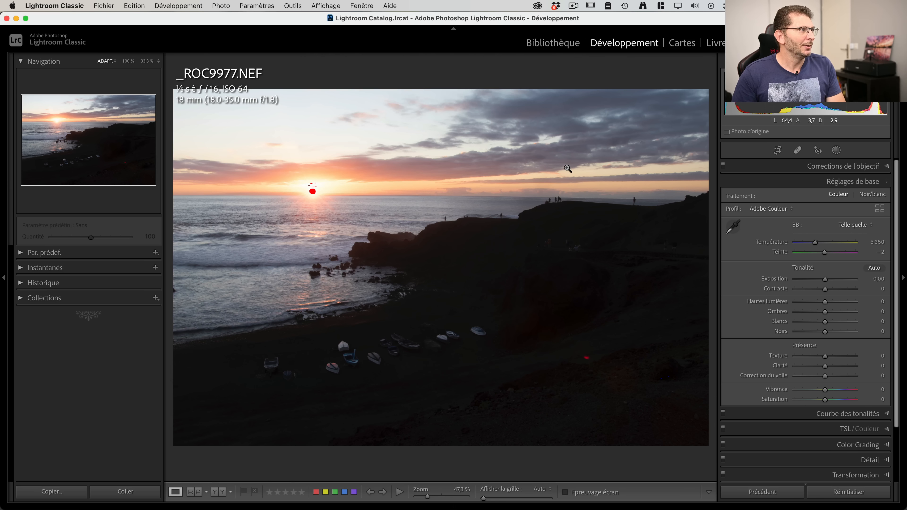
Step: In Lightroom Classic's Develop module, send _ROC9977.NEF to Adobe Photoshop 2022 for editing and accept opening it despite the compatibility notice
right_click(397, 215)
mouse_move(500, 279)
left_click(613, 278)
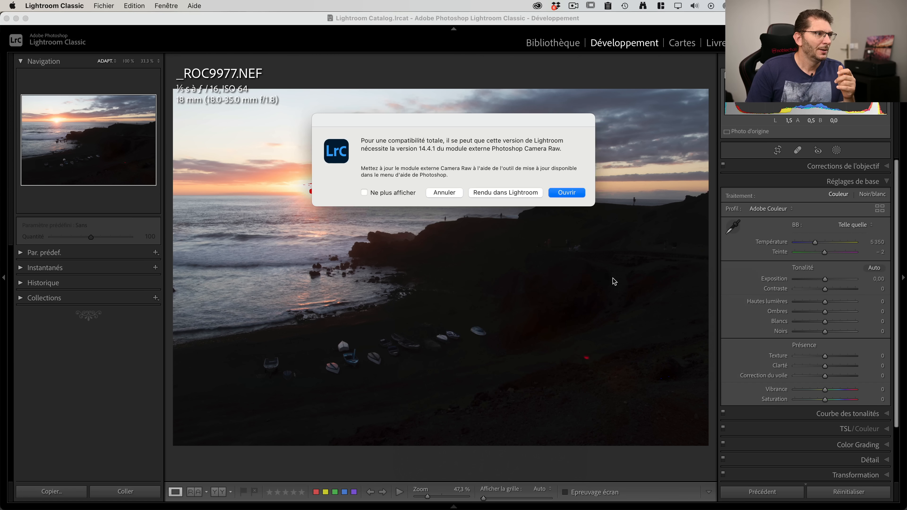
left_click(564, 193)
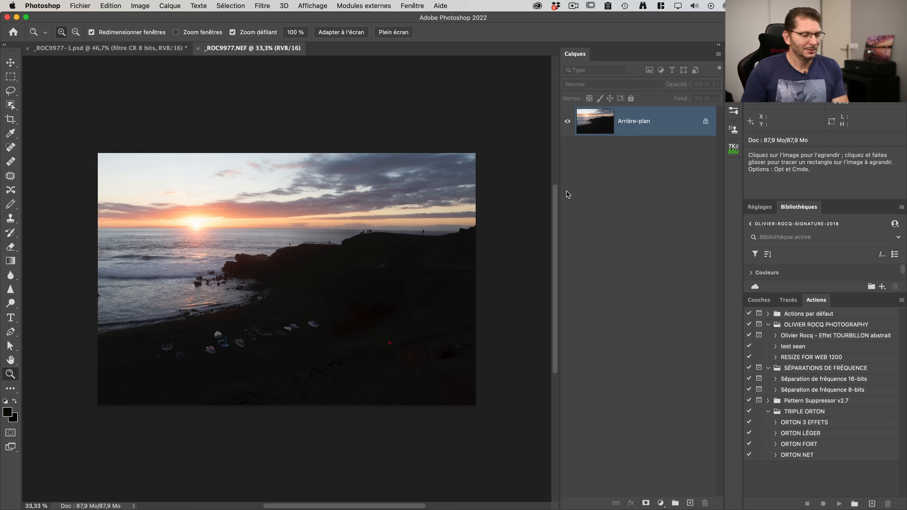
Step: Switch to Lightroom Classic, add _OZ99315.NEF to the selected _OZ99317.NEF and _OZ99319.NEF, and open the three photos as layers in Photoshop
key("super+Tab")
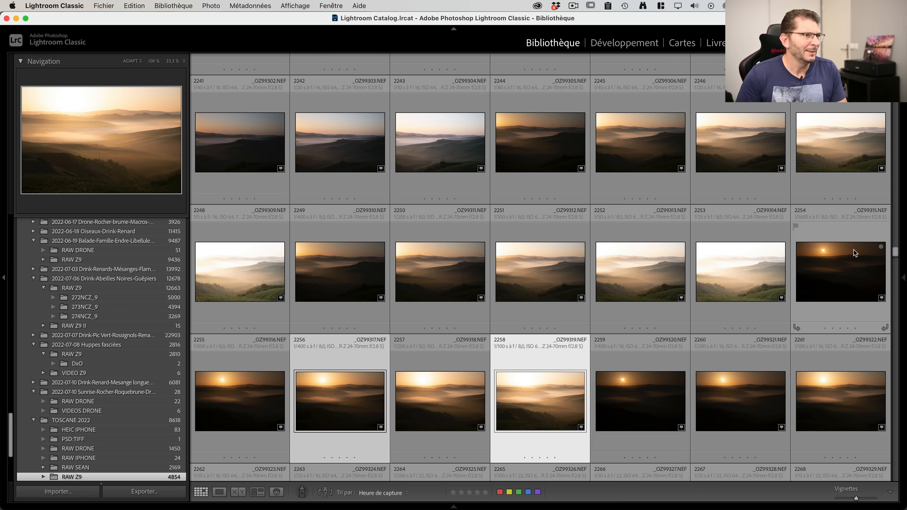
left_click(848, 258, "super")
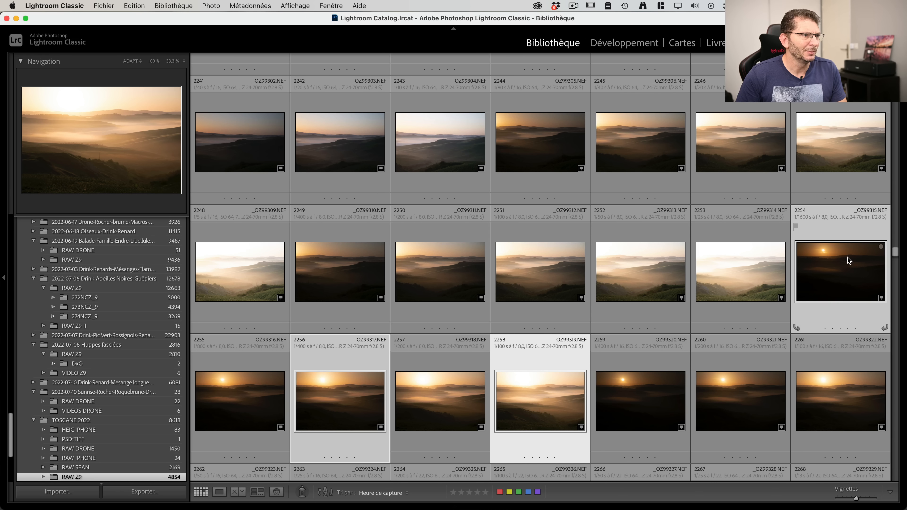
right_click(829, 268)
mouse_move(830, 269)
left_click(636, 393)
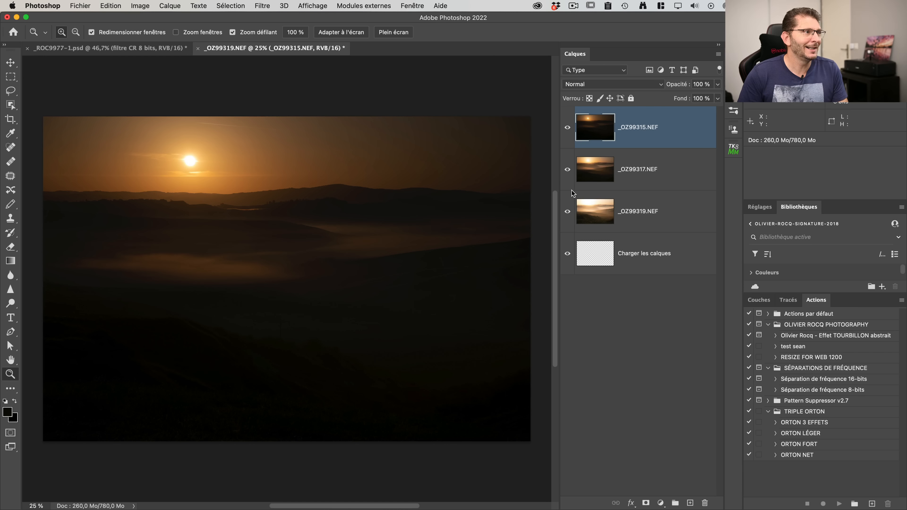
Step: Delete the empty "Charger les calques" layer and auto-align the three selected NEF layers with the Automatique projection
left_click(642, 213, "shift")
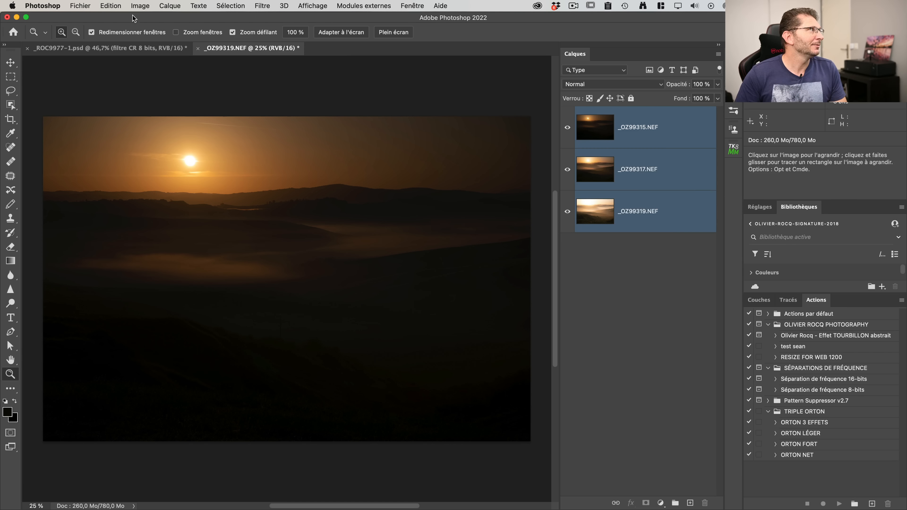
left_click(110, 5)
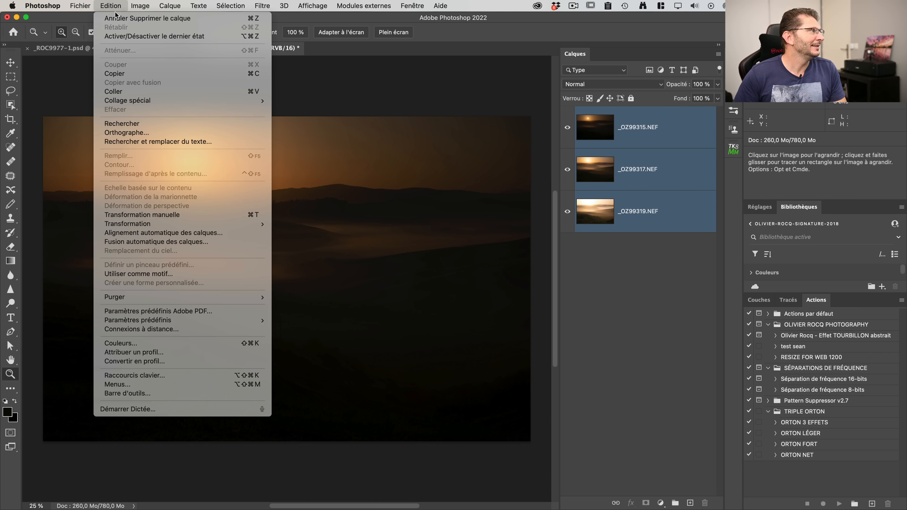
left_click(186, 237)
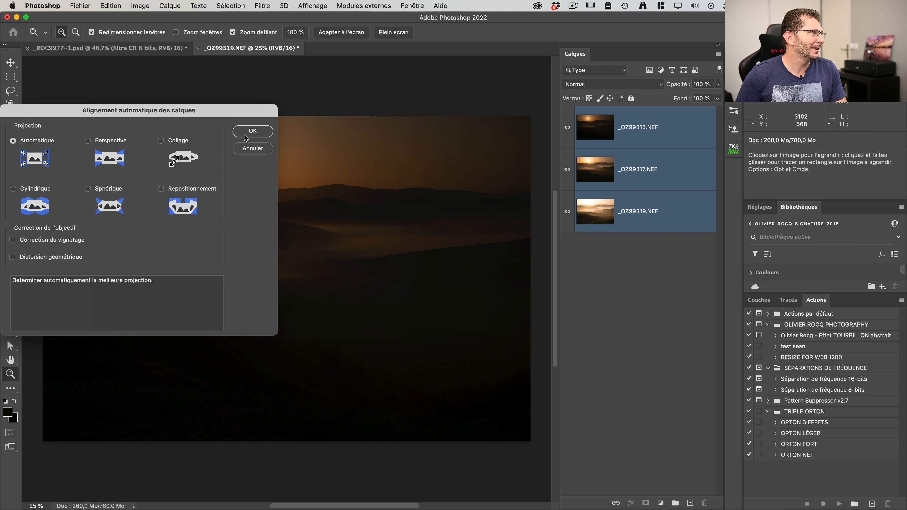
left_click(250, 132)
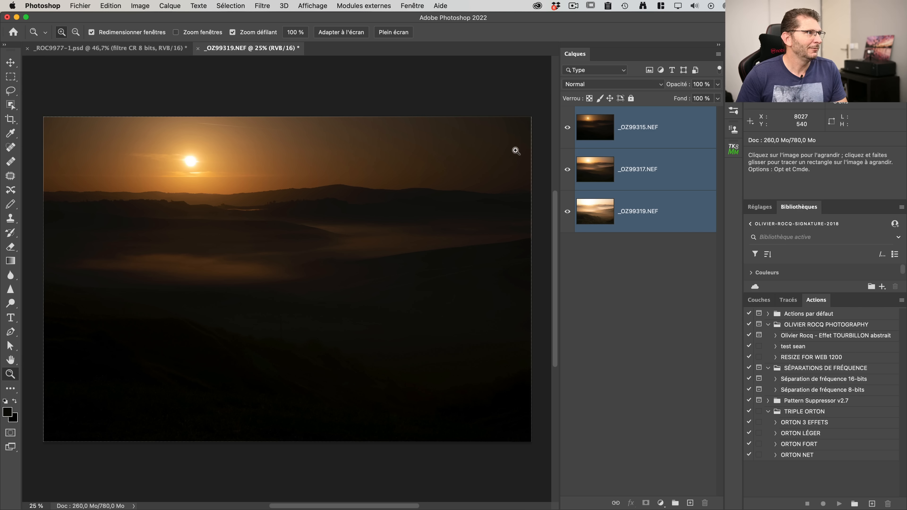
Step: Inspect the alignment of the three NEF layers at the image edge and by toggling the visibility of the upper layers
left_click_drag(542, 143, 561, 139)
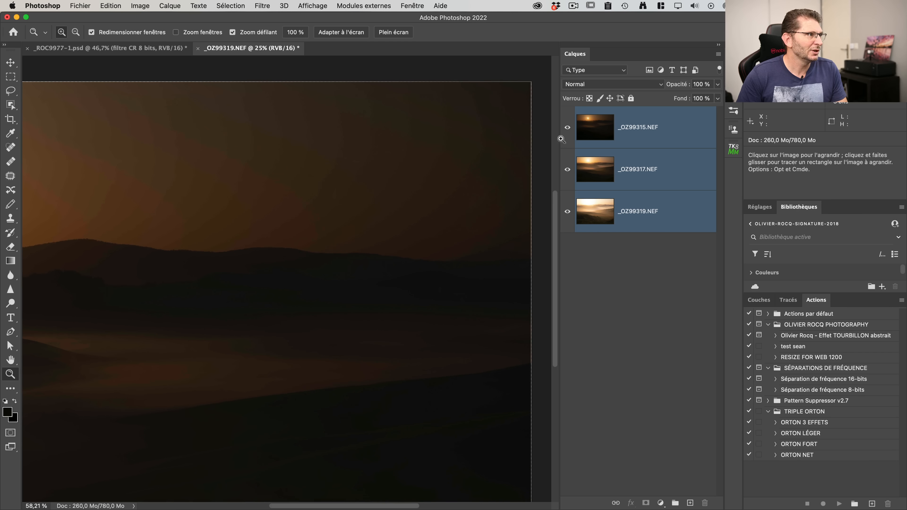
left_click_drag(532, 166, 504, 173)
left_click(567, 127)
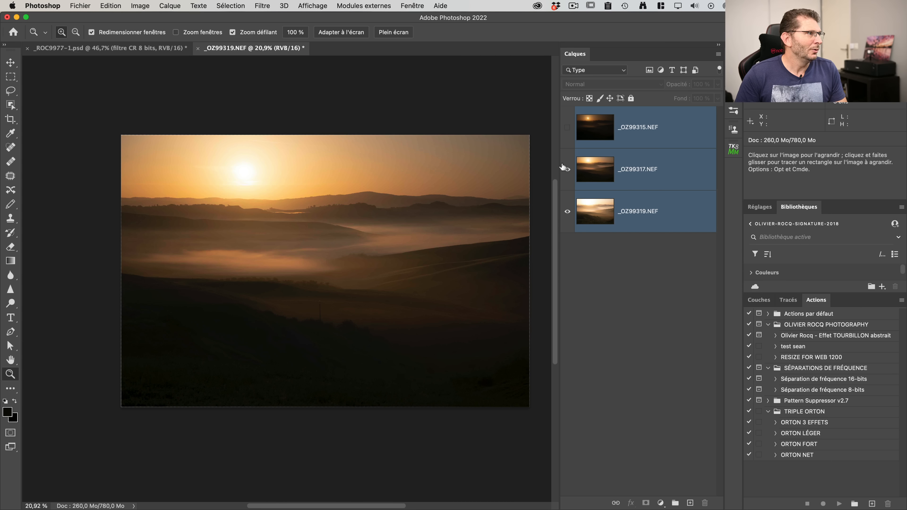
left_click(565, 170)
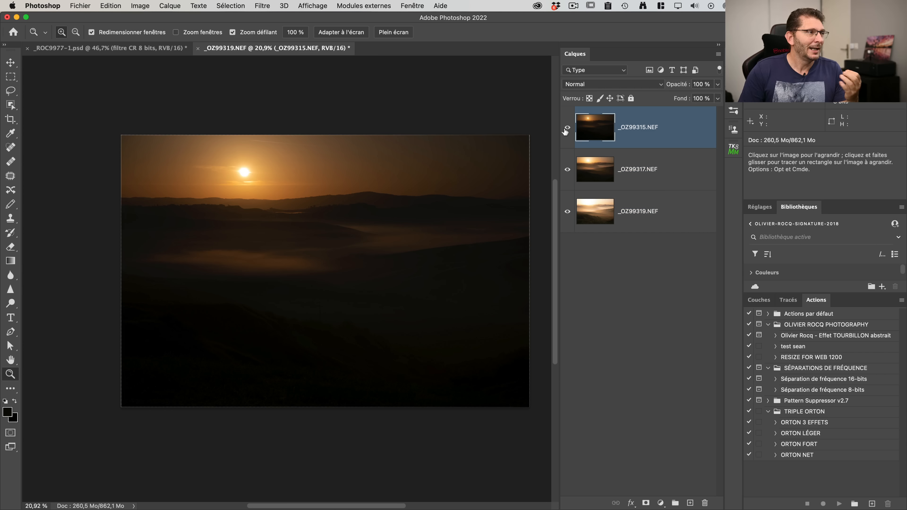
Step: Switch to Lightroom Classic and open the three selected photos _OZ99315, _OZ99317 and _OZ99319 as smart objects in Photoshop
key("super+Tab")
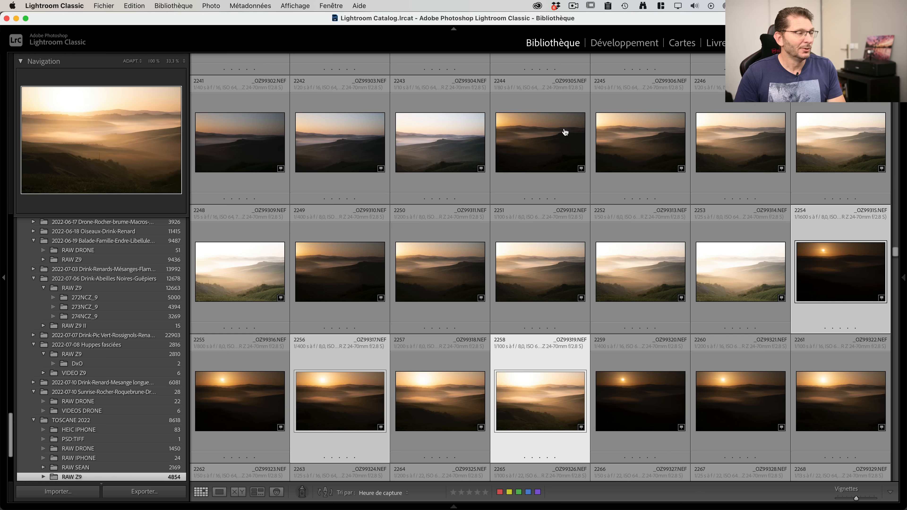
right_click(531, 381)
mouse_move(597, 260)
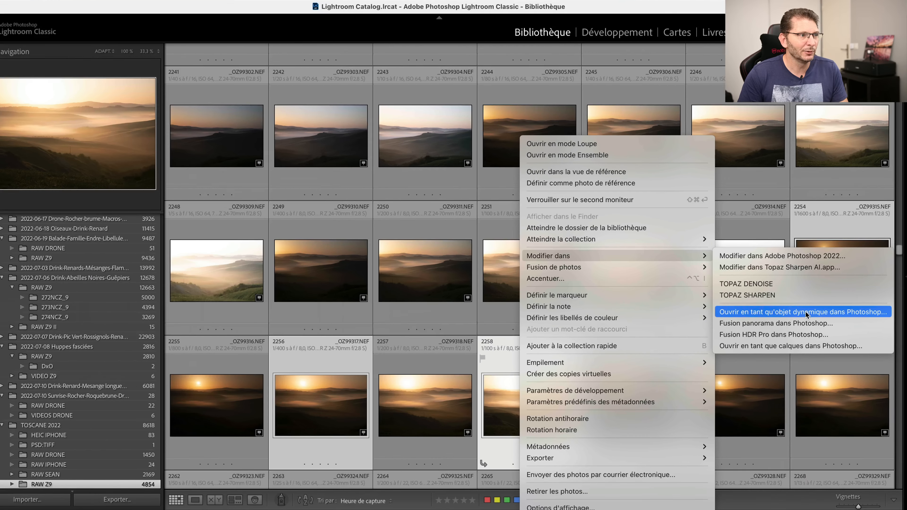
left_click(806, 312)
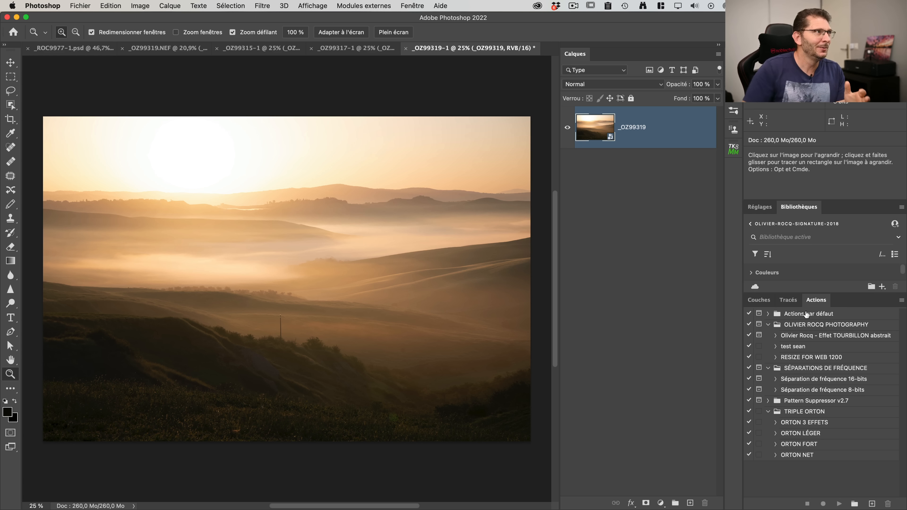
Step: Copy the _OZ99319 and _OZ99315 smart objects into the _OZ99317-1 document to stack all three exposures
left_click_drag(615, 123, 350, 245)
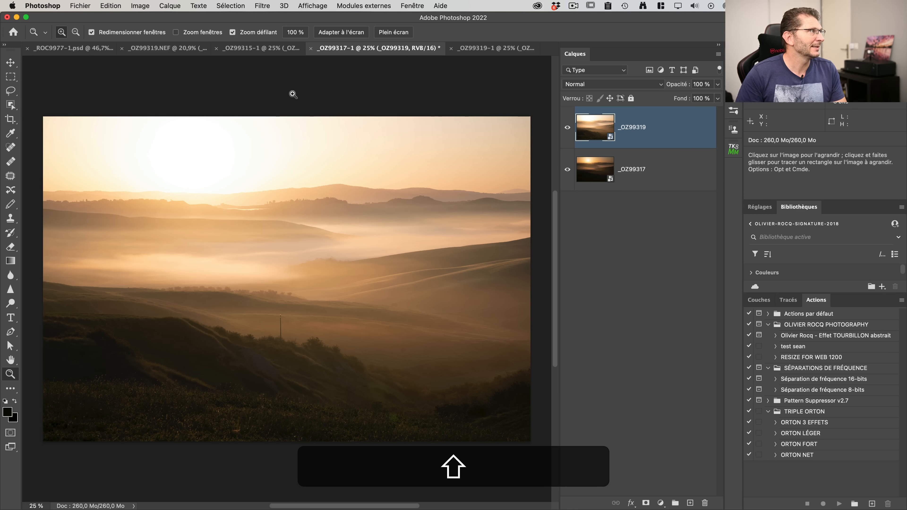
left_click(263, 49)
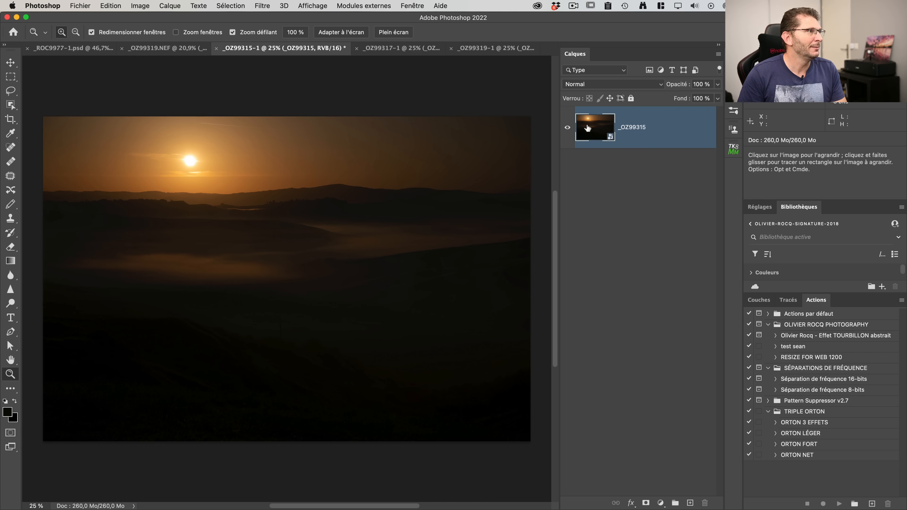
left_click_drag(586, 128, 434, 169)
Step: Compare the stacked smart objects by toggling the visibility of _OZ99315 and _OZ99319, and open the _OZ99319 smart object
left_click(567, 127)
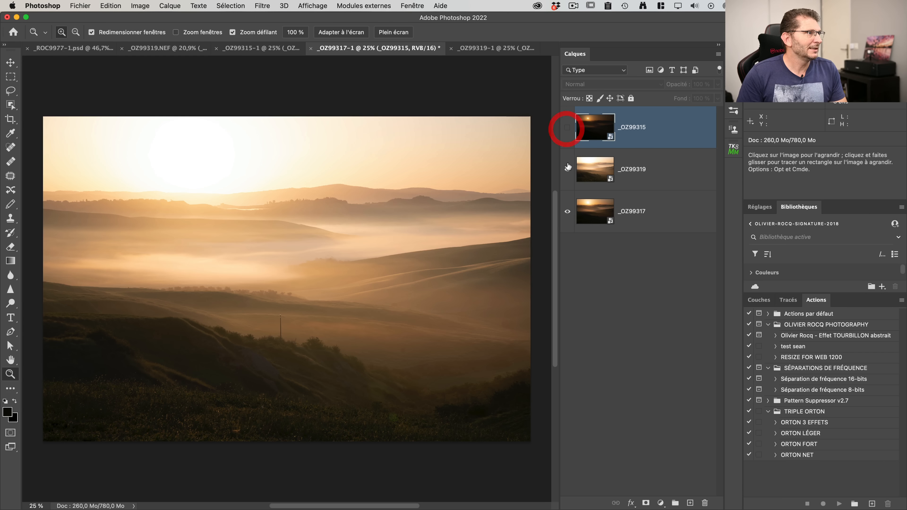
left_click(567, 170)
left_click(568, 170)
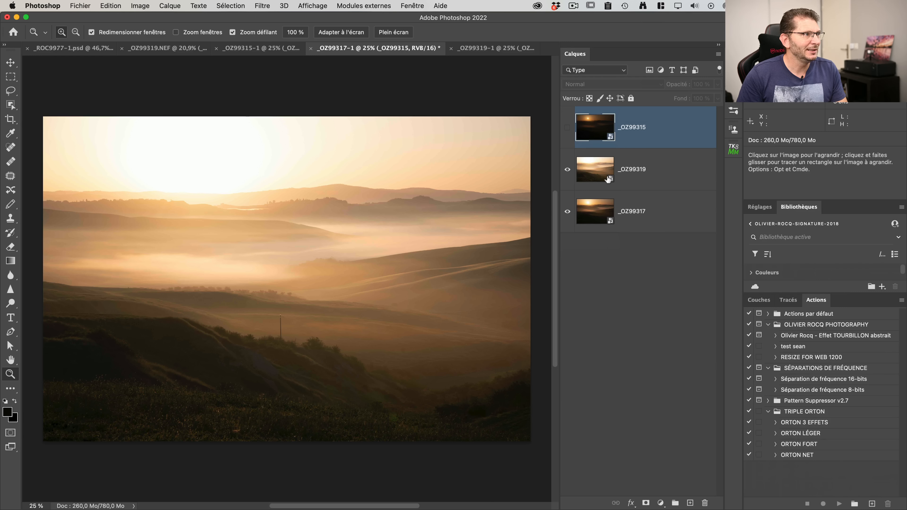
double_click(602, 178)
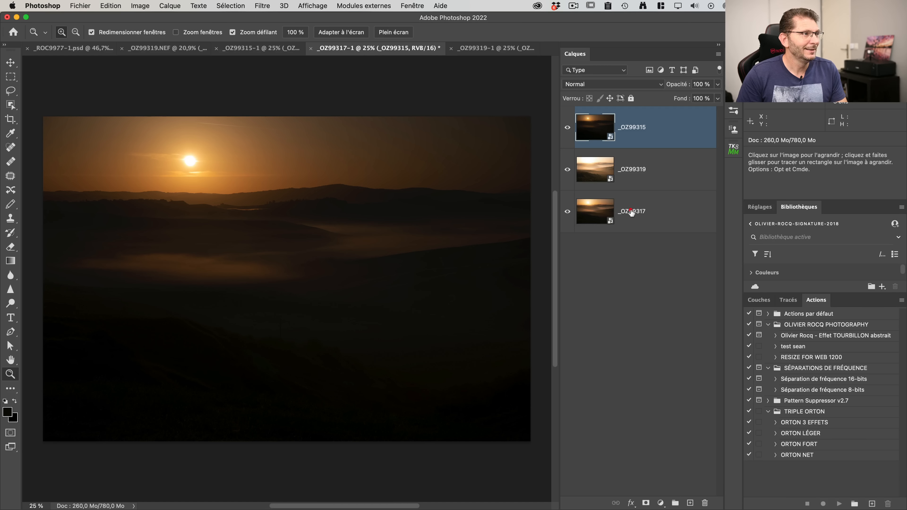
Step: Select the _OZ99315, _OZ99319 and _OZ99317 smart objects and check whether automatic layer alignment is available for them
left_click(632, 211, "shift")
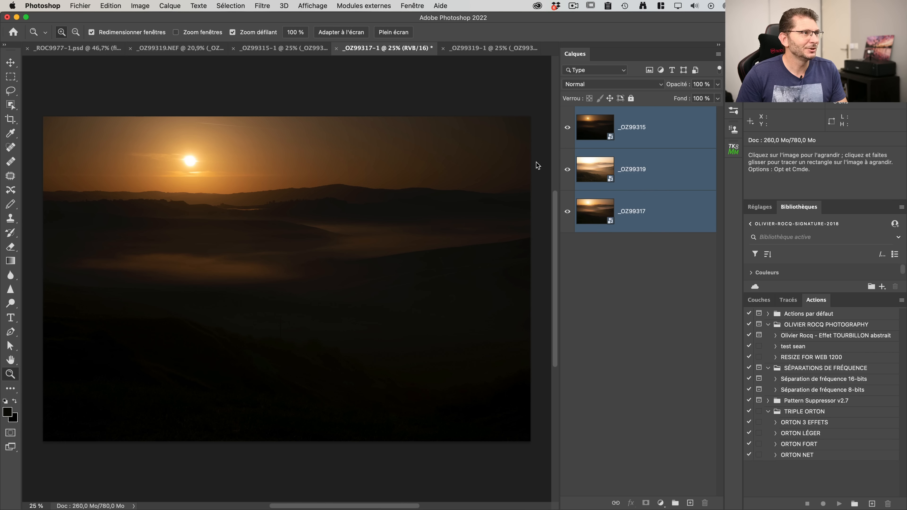
left_click(104, 6)
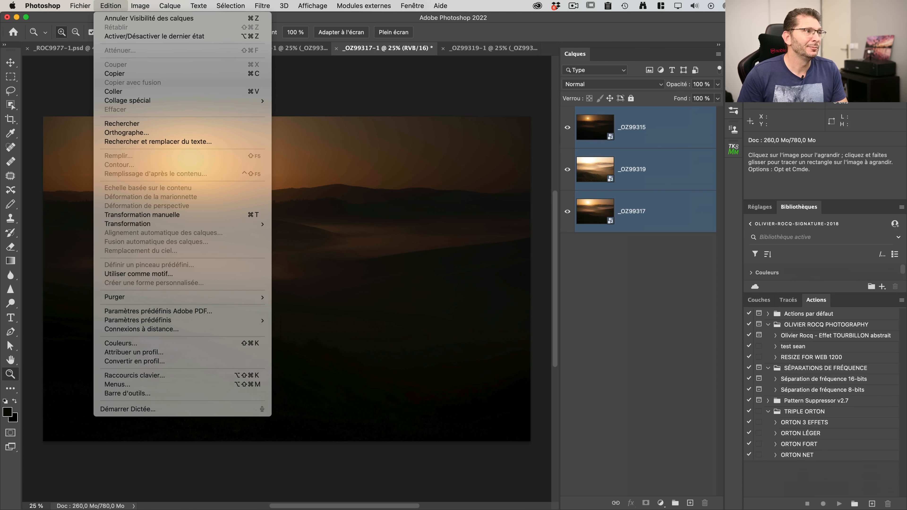
left_click(665, 143)
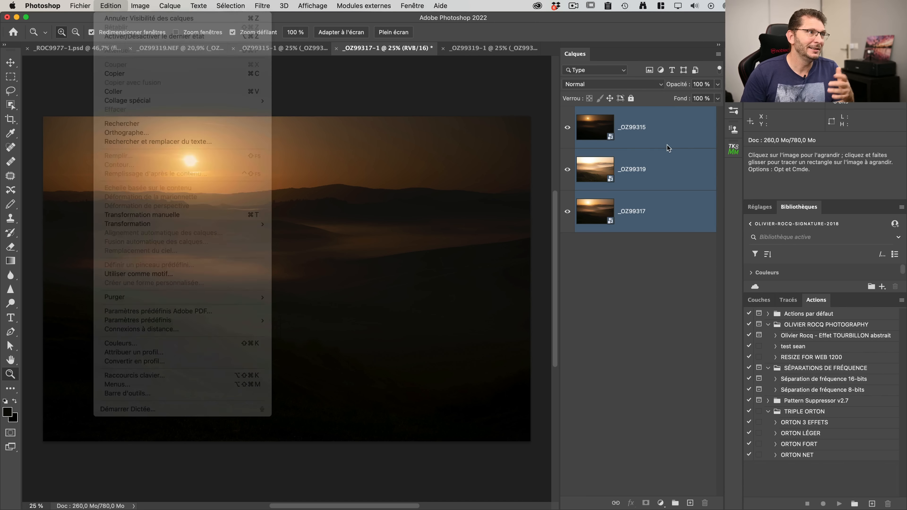
Step: Hide the _OZ99315 layer to view the exposure beneath it and select the _OZ99319 smart object
left_click(664, 142)
left_click(567, 127)
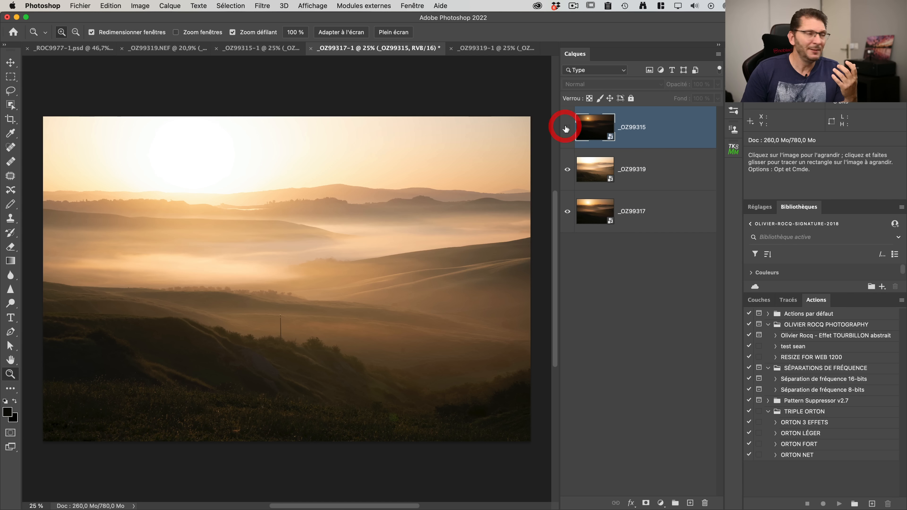
left_click(644, 175)
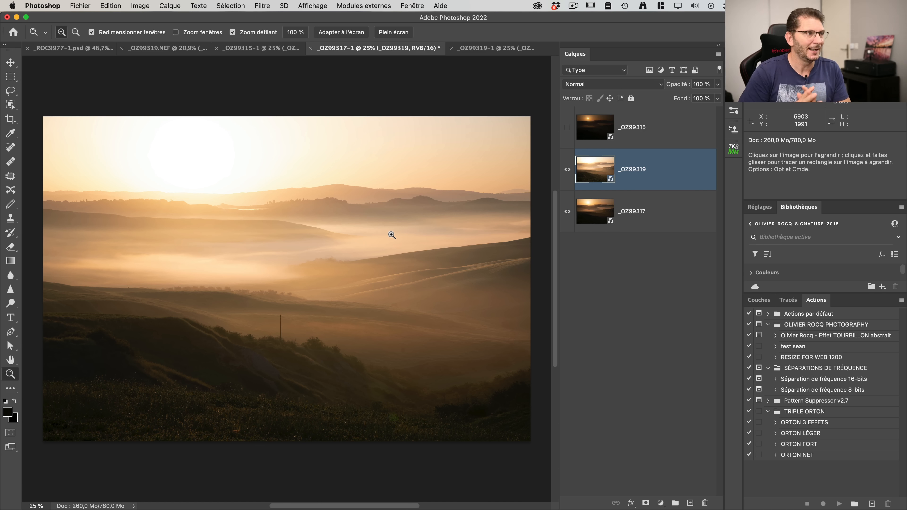
Step: Close the _OZ99317-1, _OZ99319-1 and _OZ99315-1 documents without saving their changes
key("super+w")
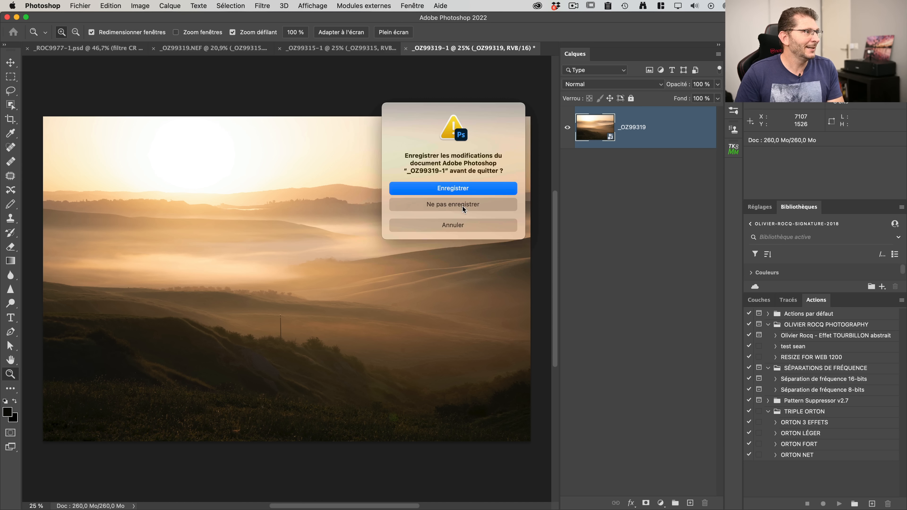
left_click(463, 207)
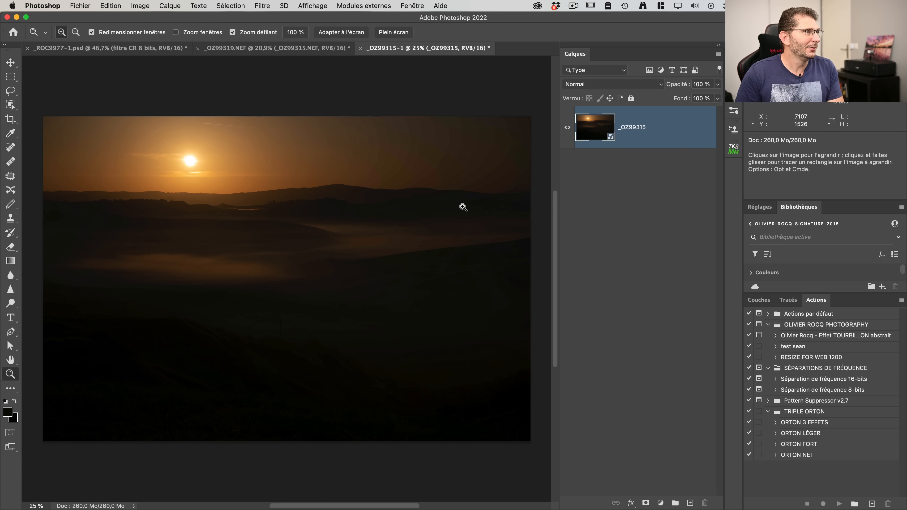
key("super+w")
left_click(463, 207)
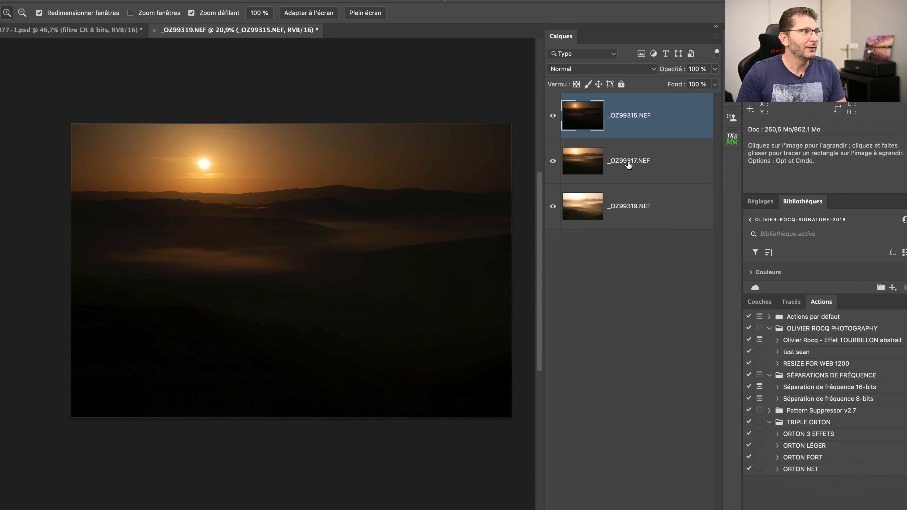
Step: Convert the _OZ99315.NEF layer to a smart object, then inspect its contents and return to the _OZ99319.NEF document
right_click(641, 115)
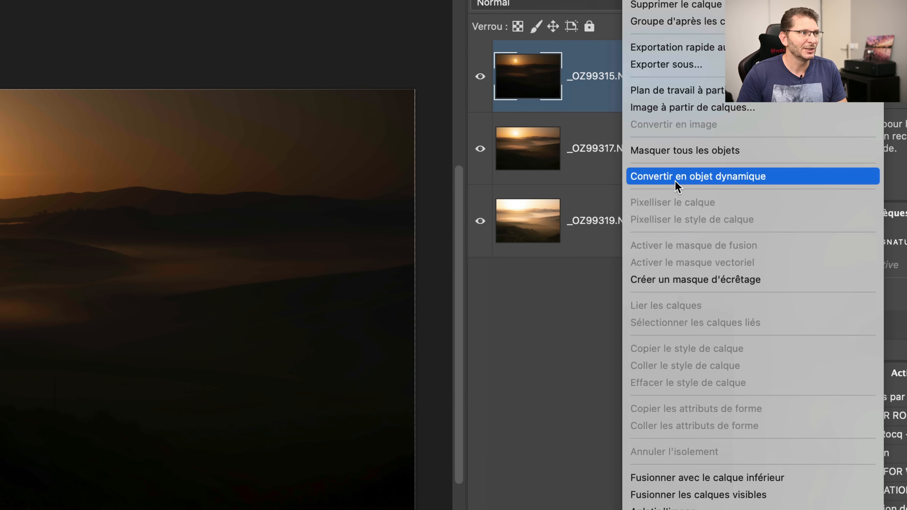
left_click(675, 181)
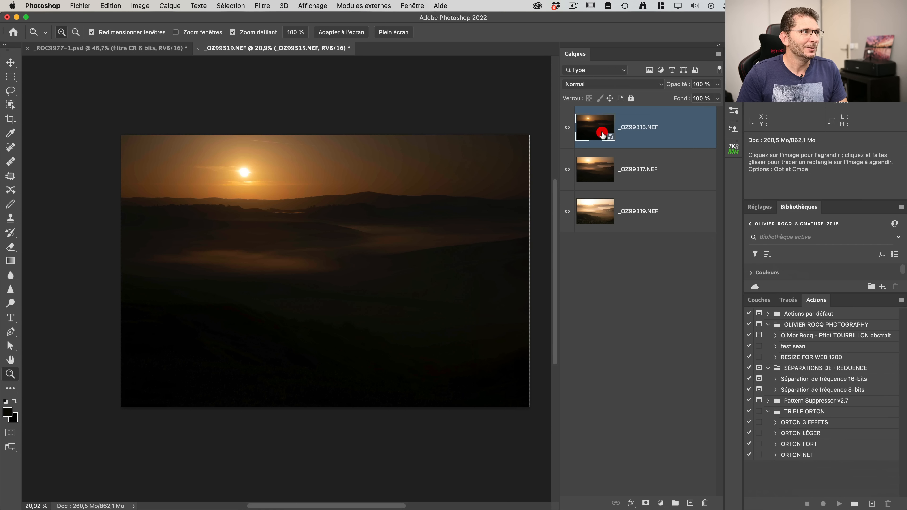
double_click(602, 135)
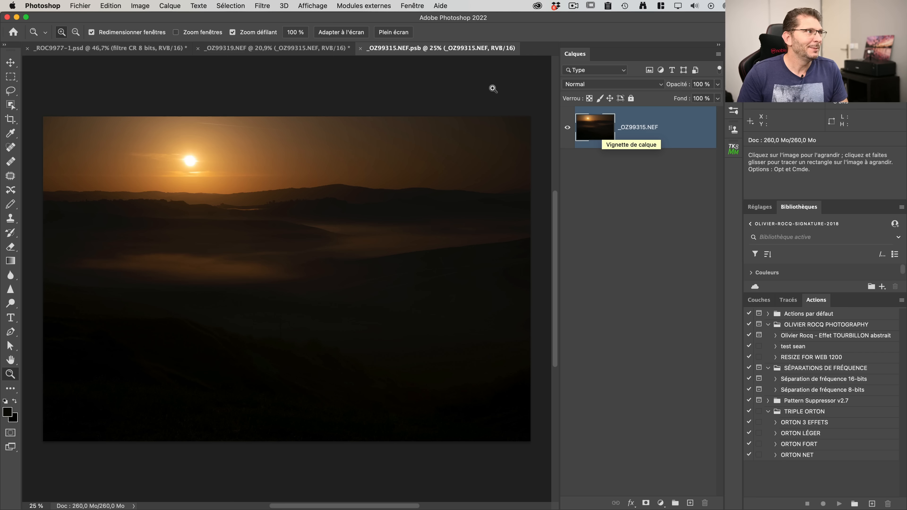
left_click(308, 48)
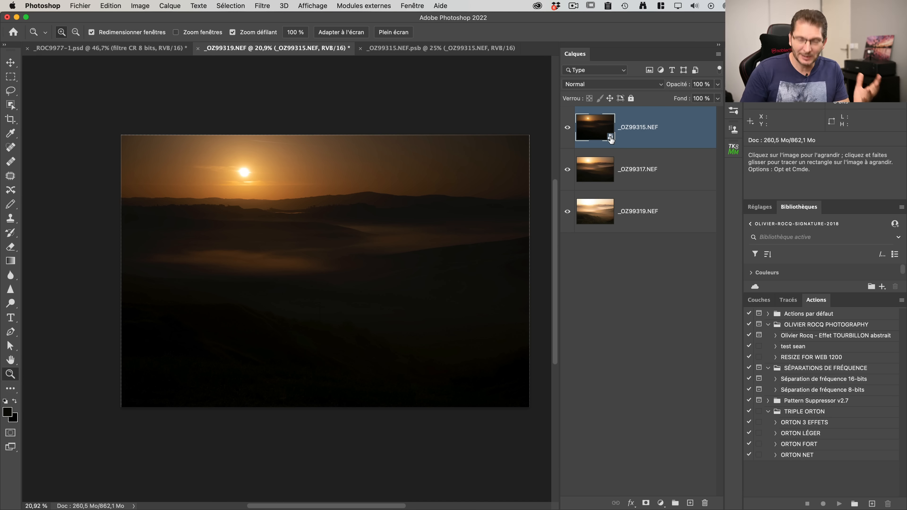
Step: Switch to Finder, open _ROC9977 copie 2.NEF in Camera Raw and examine the option for opening it as a smart object
key("super+Tab")
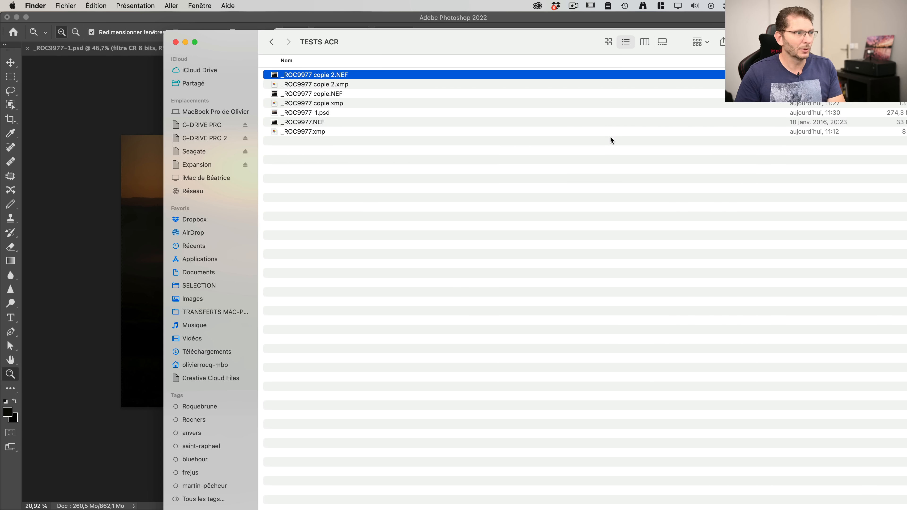
double_click(383, 75)
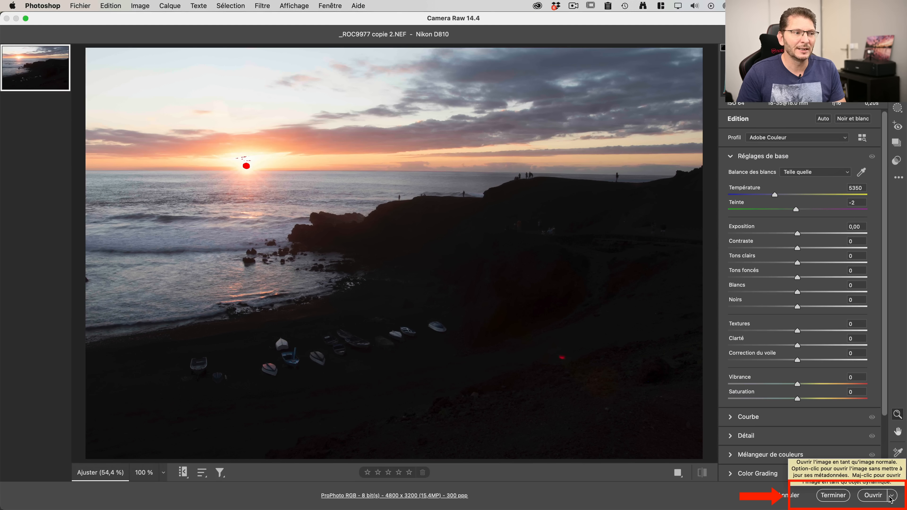
key("shift")
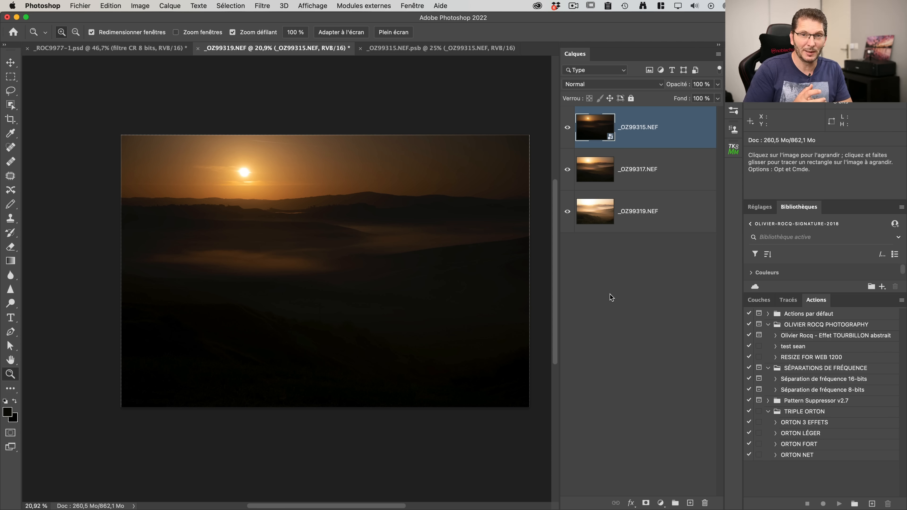
Step: Set the Camera Raw workflow preferences to a depth of 16 bits/couche
left_click(34, 6)
mouse_move(80, 6)
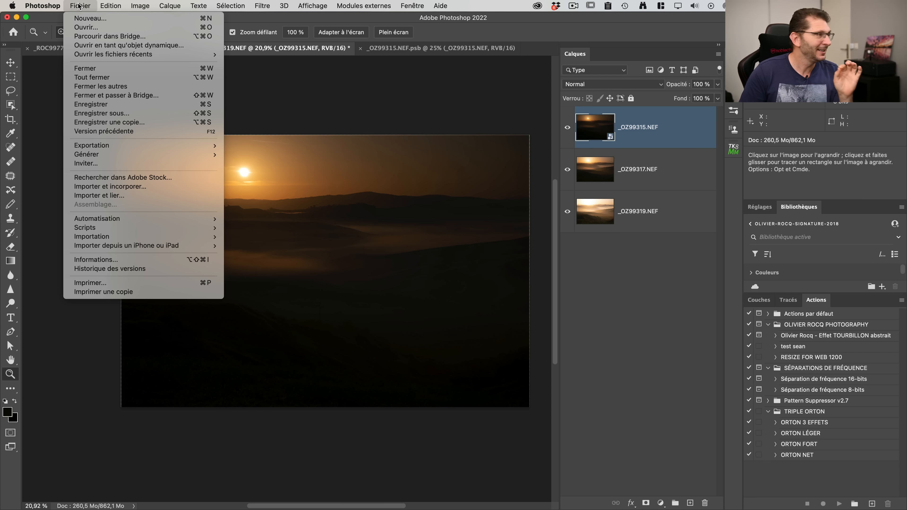
mouse_move(33, 4)
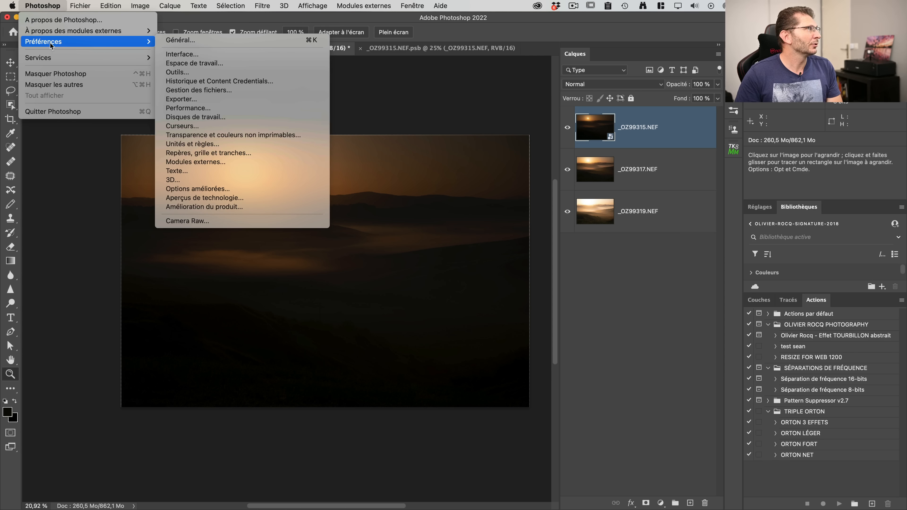
mouse_move(135, 41)
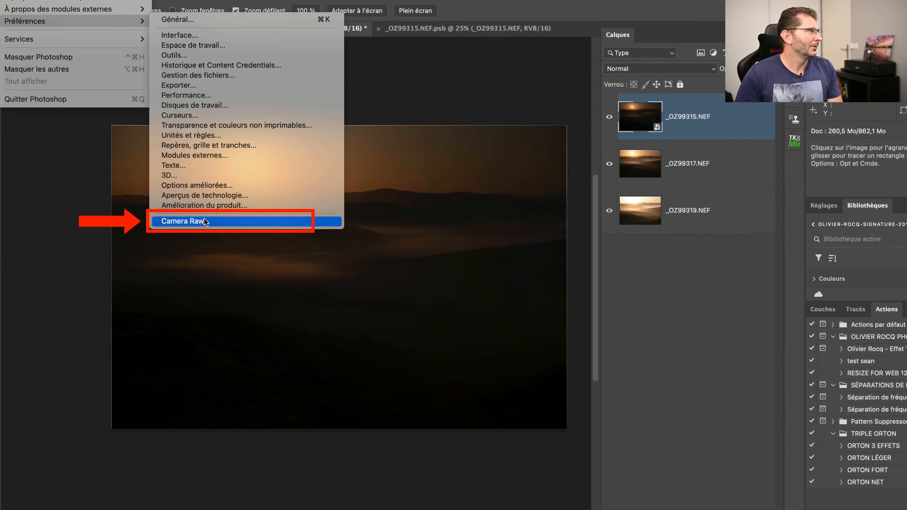
left_click(206, 222)
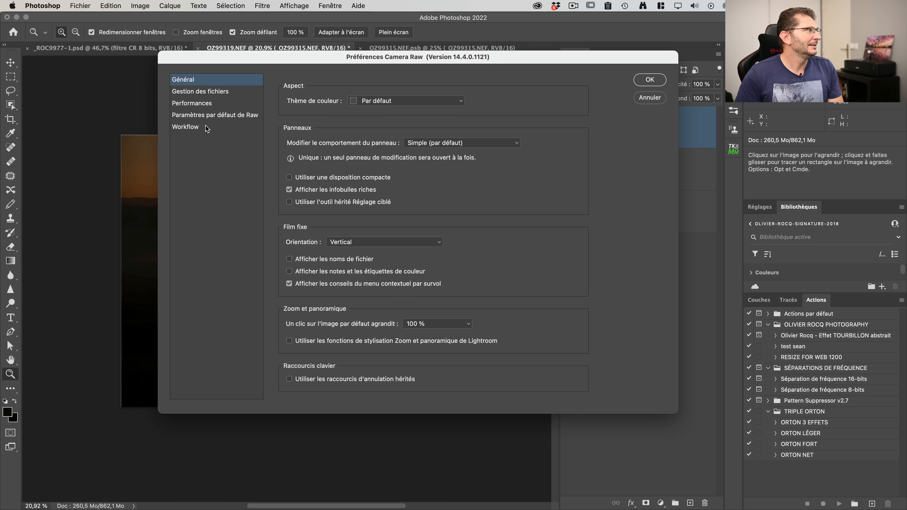
left_click(192, 130)
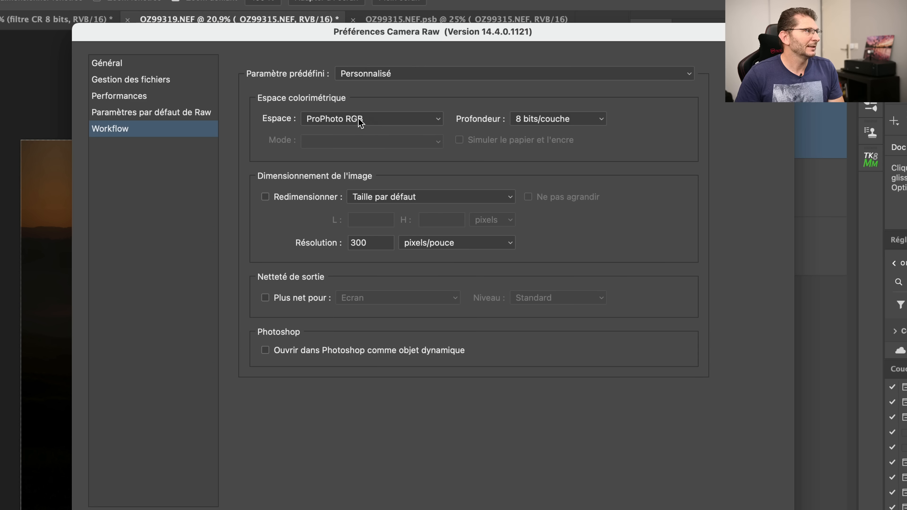
left_click(564, 120)
left_click(555, 135)
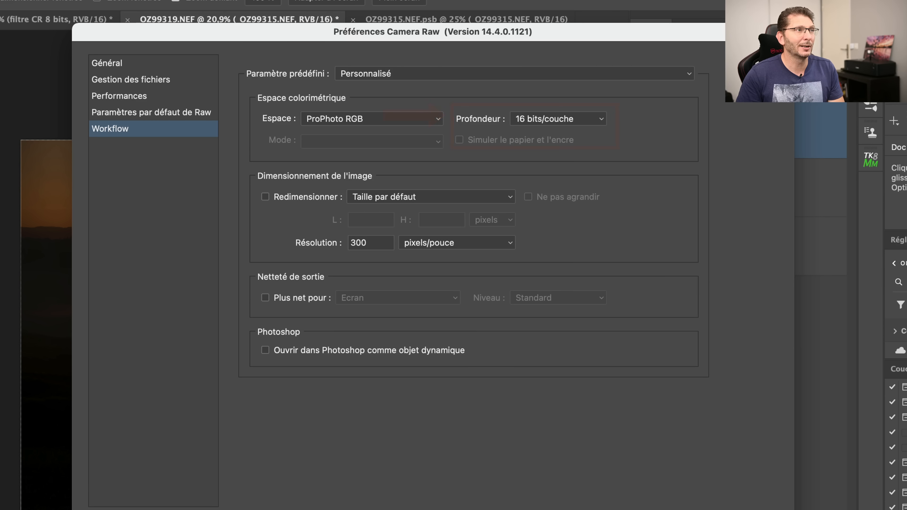
key("Return")
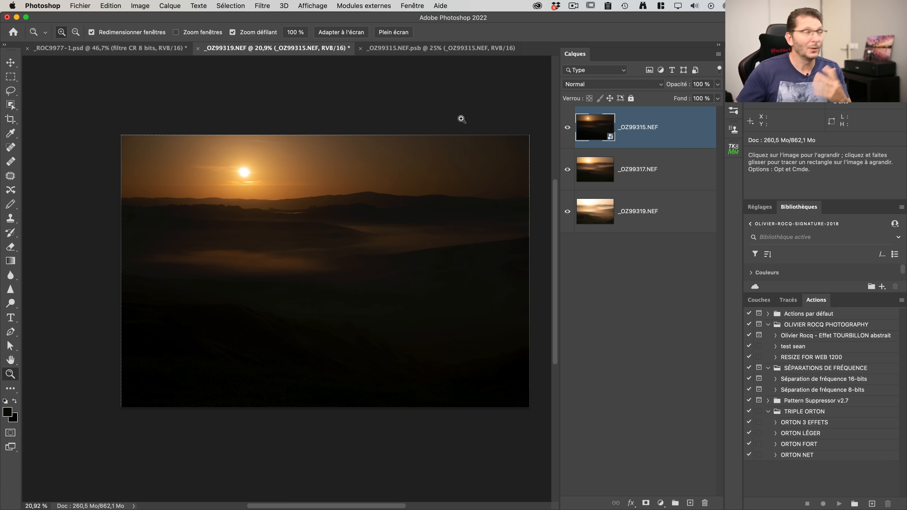
Step: Set the RGB working space to Adobe RGB (1998) in the color settings
left_click(109, 6)
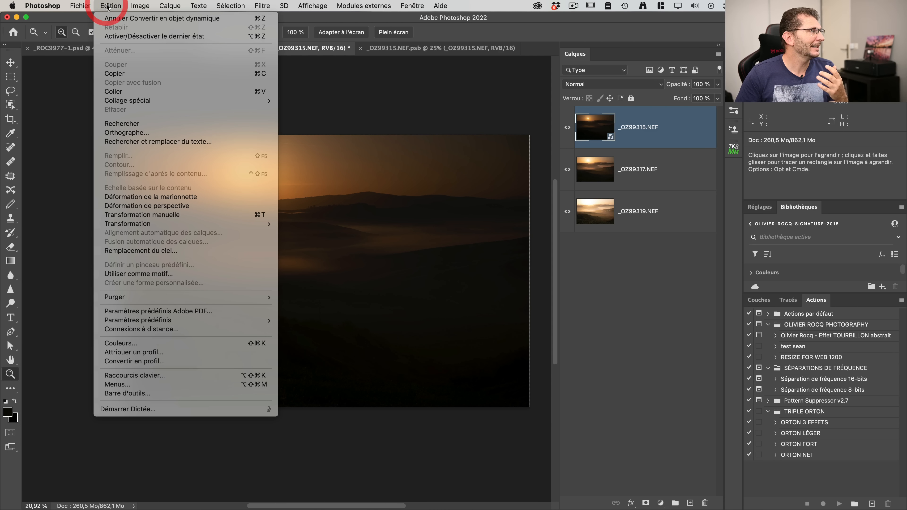
left_click(175, 343)
mouse_move(376, 126)
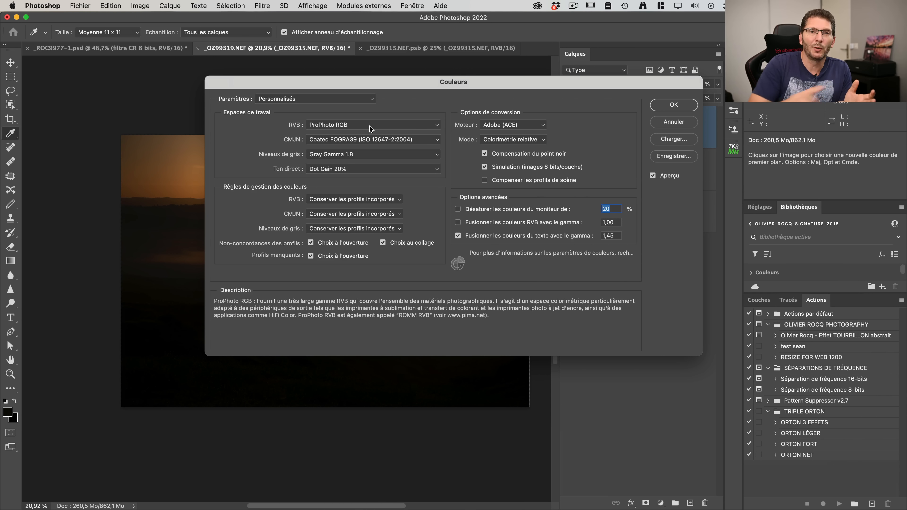
left_click(370, 128)
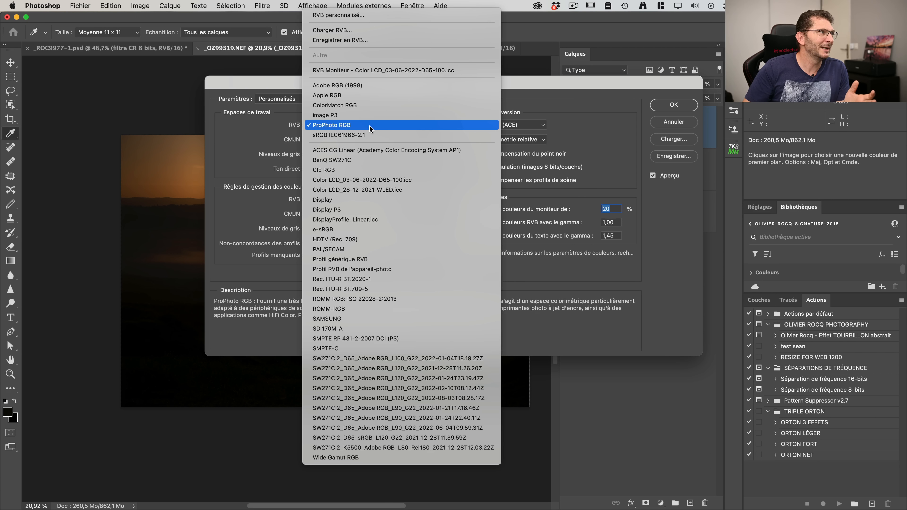
left_click(368, 88)
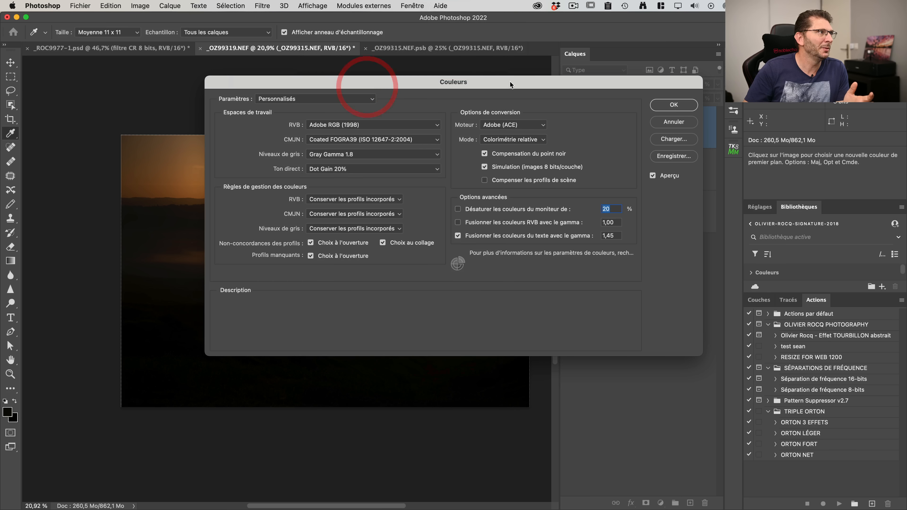
left_click(673, 105)
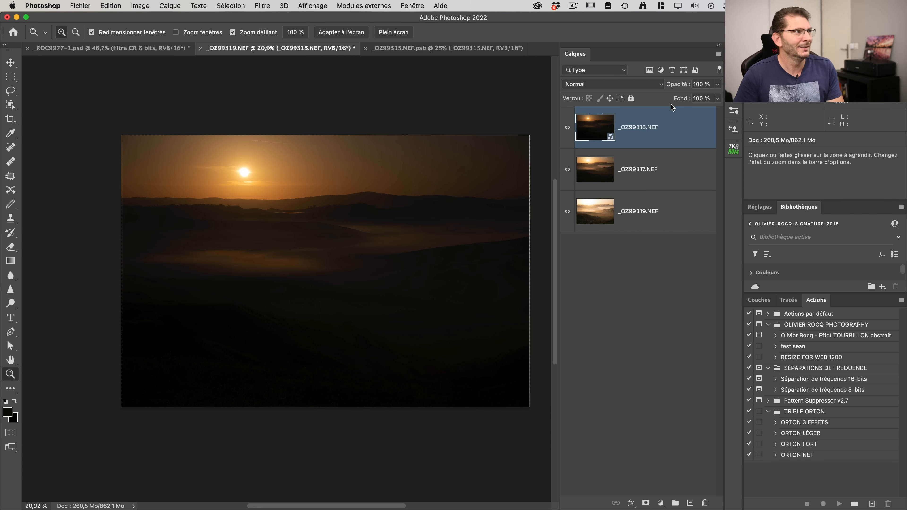
Step: Switch to the _ROC9977-1.psd document and open the _ROC9977- programme ACR smart object
left_click(157, 48)
double_click(588, 220)
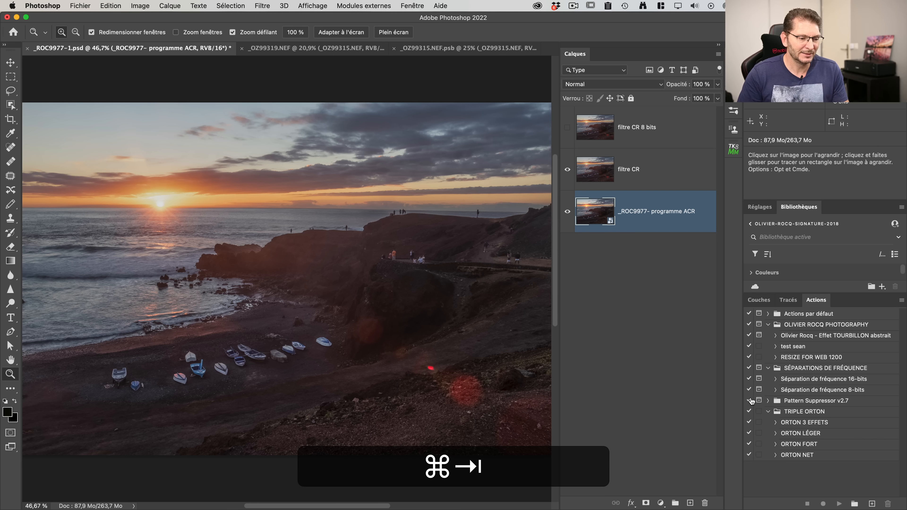
Step: Switch to Adobe Bridge and open _ROC9977 copie 2.NEF in Camera Raw
key("super+Tab")
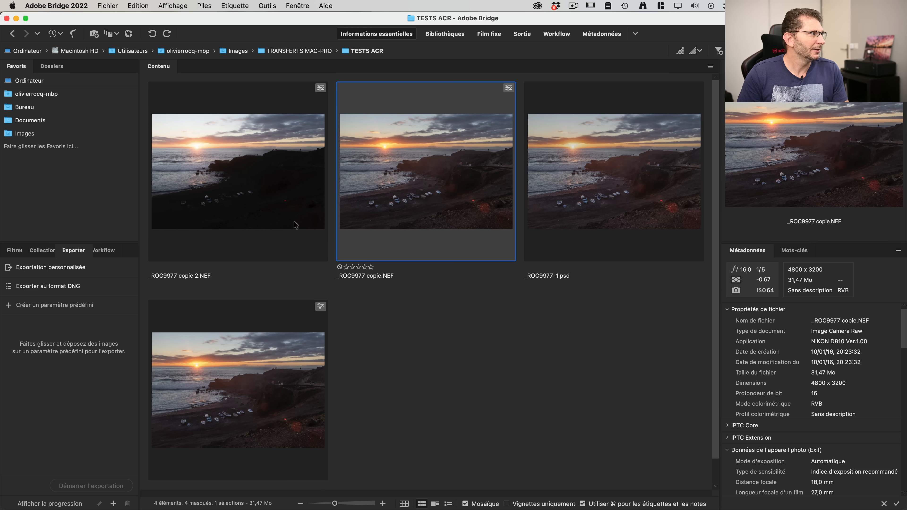
right_click(247, 203)
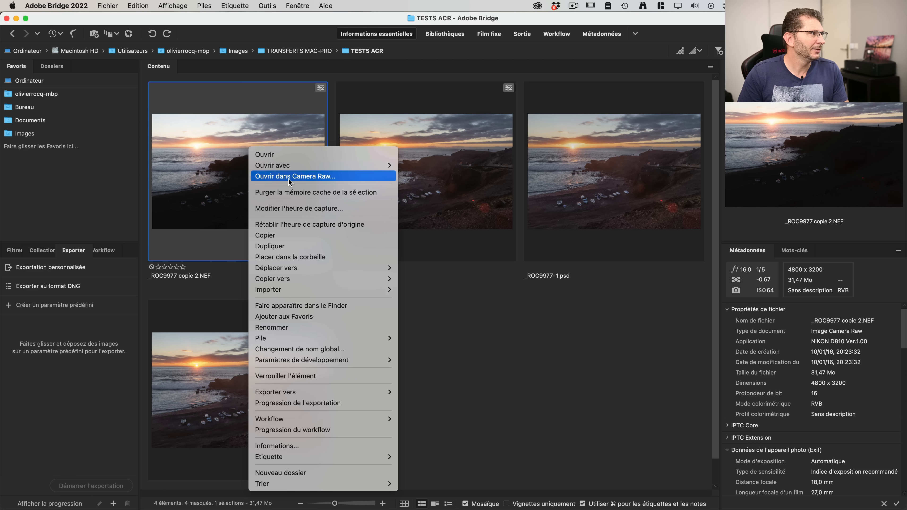
left_click(290, 180)
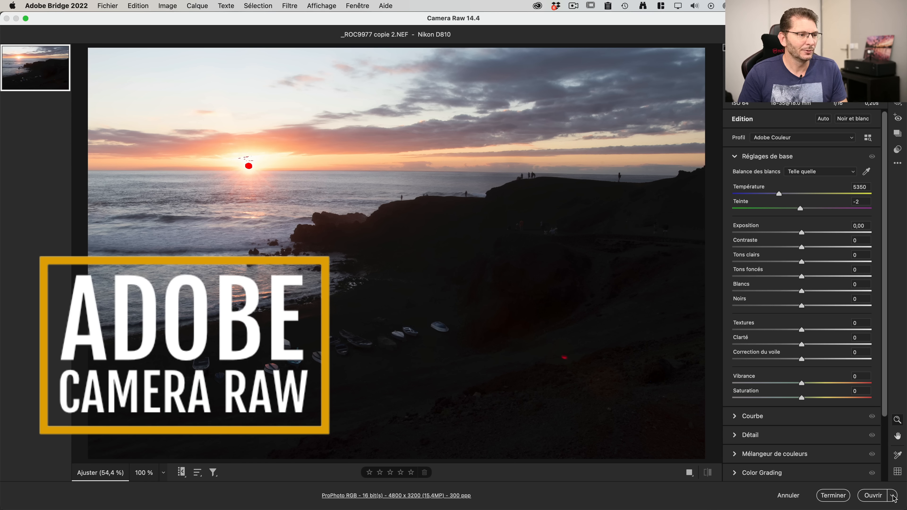
Step: Save the raw image from Camera Raw as a TIFF in the same location, with ProPhoto RGB and 16 bits/couche
left_click(898, 164)
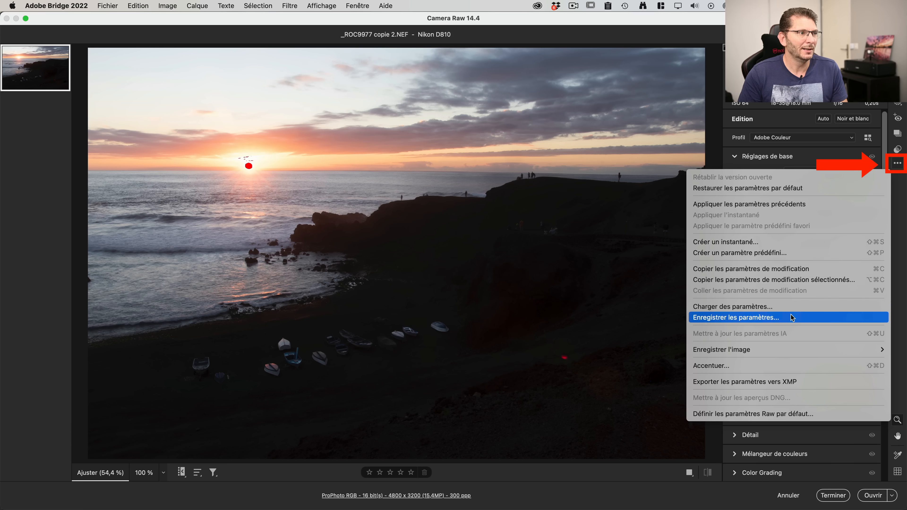
mouse_move(768, 350)
left_click(637, 351)
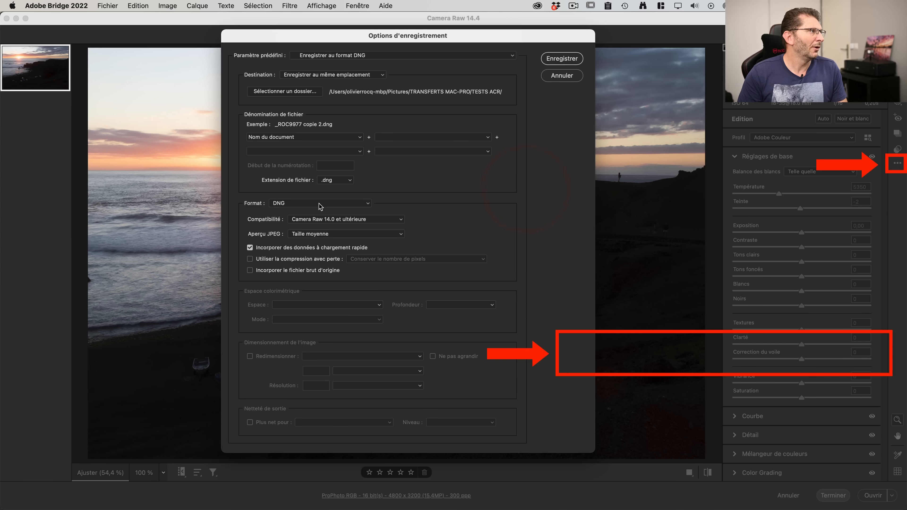
left_click(319, 202)
left_click(316, 221)
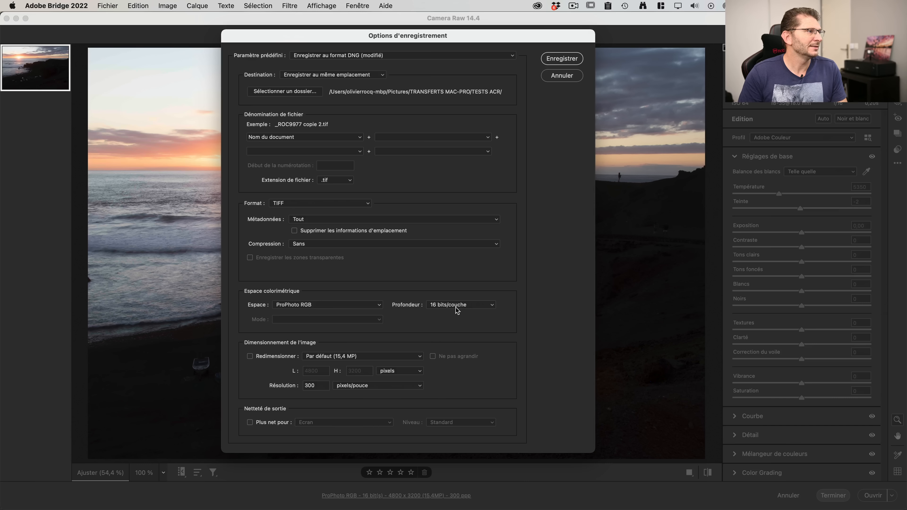
left_click(562, 59)
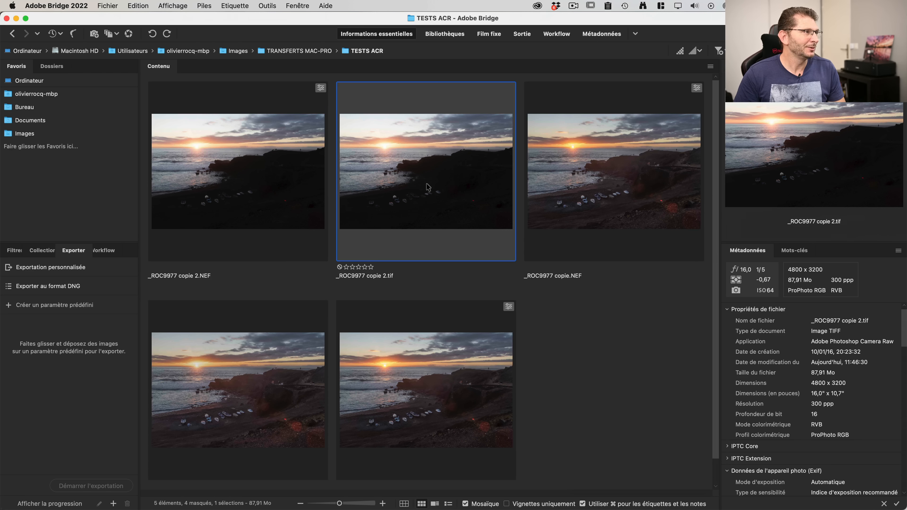
Step: Open _ROC9977 copie 2.tif in Camera Raw and preview the TEST CAMERA RAW user preset on it
right_click(422, 192)
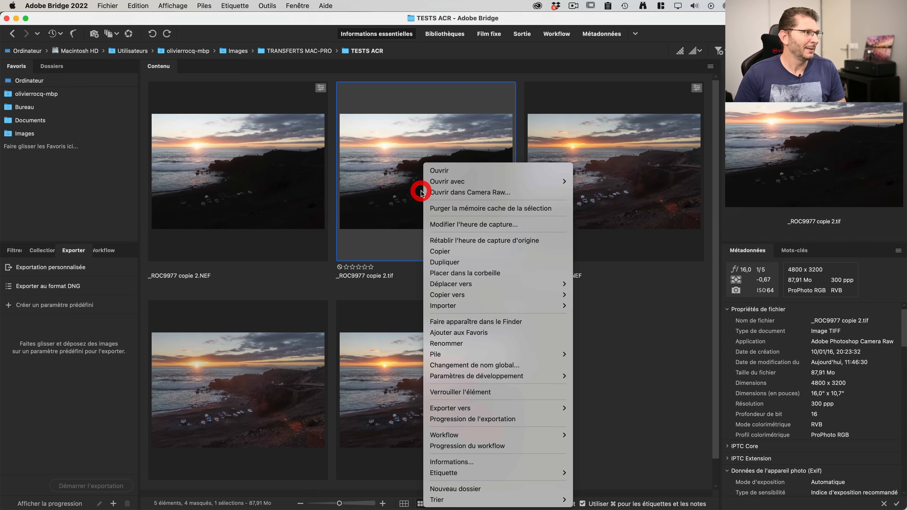
left_click(446, 193)
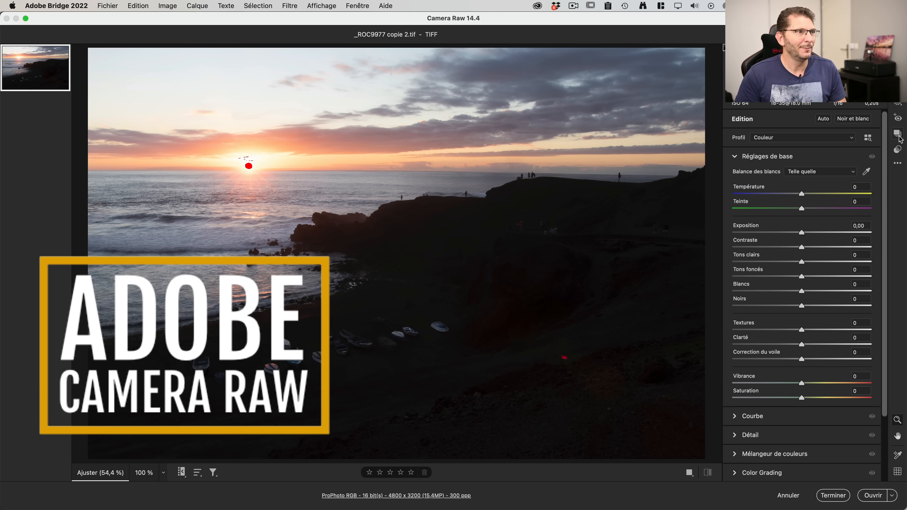
left_click(898, 149)
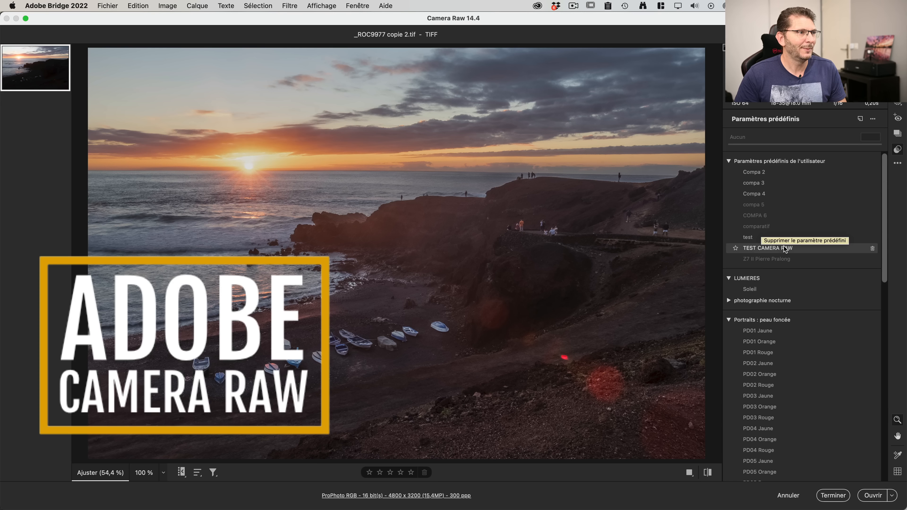
Step: Apply the TEST CAMERA RAW preset to the TIFF, check its basic edit settings, and open the image in Photoshop
left_click(785, 249)
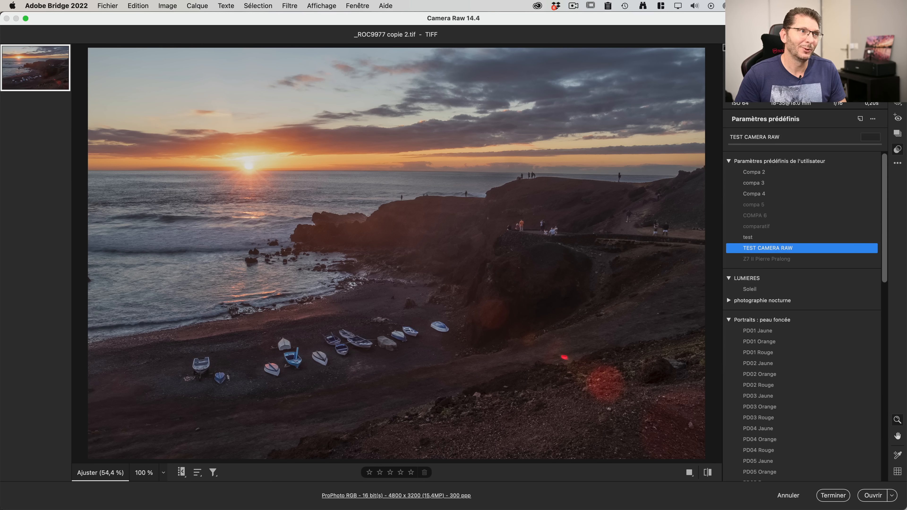
left_click(898, 56)
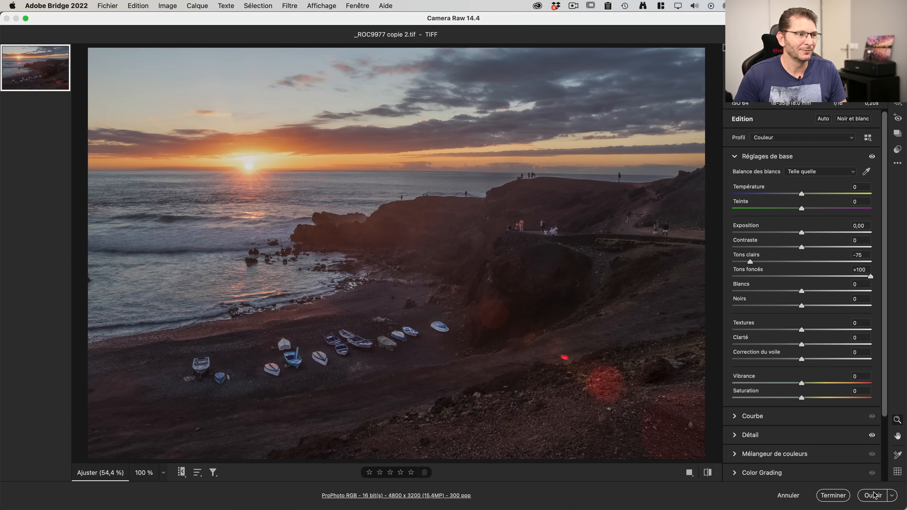
left_click(874, 495)
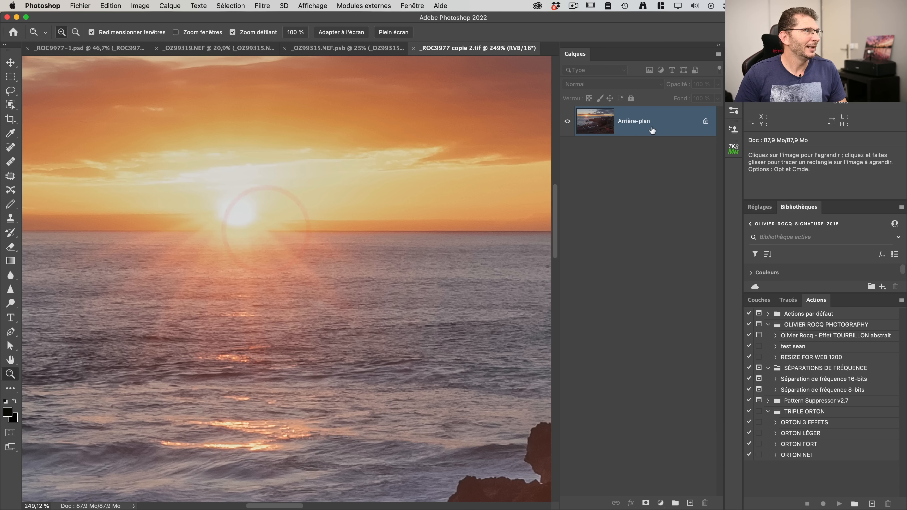
Step: Duplicate the Arrière-plan layer of the TIFF into the _ROC9977-1.psd document
right_click(649, 128)
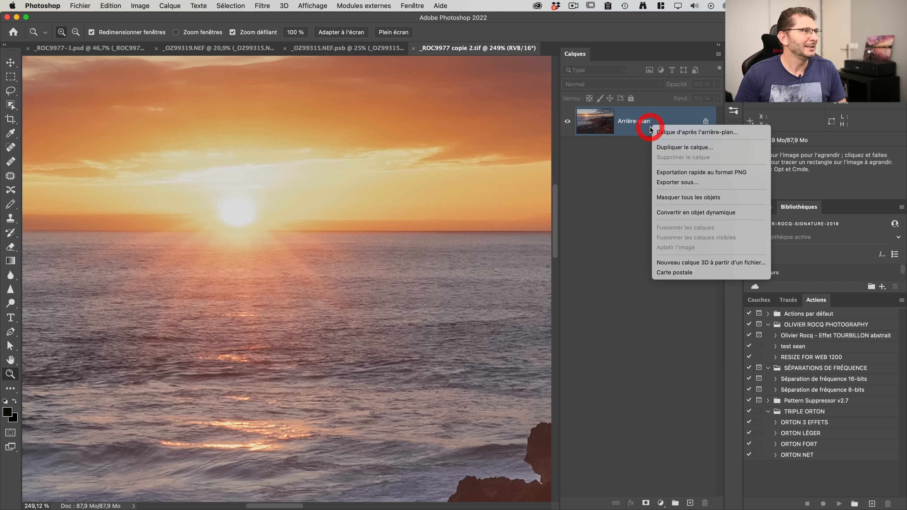
left_click(699, 147)
left_click(226, 314)
left_click(227, 286)
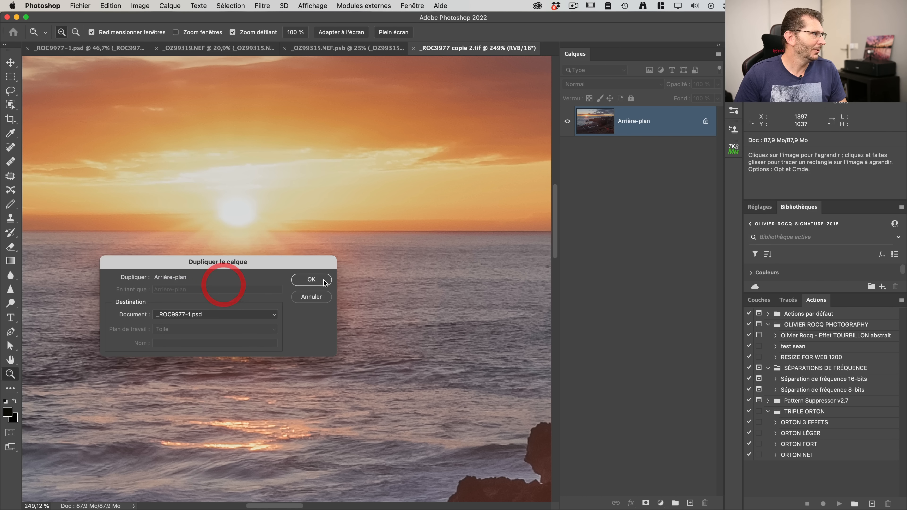
left_click(324, 280)
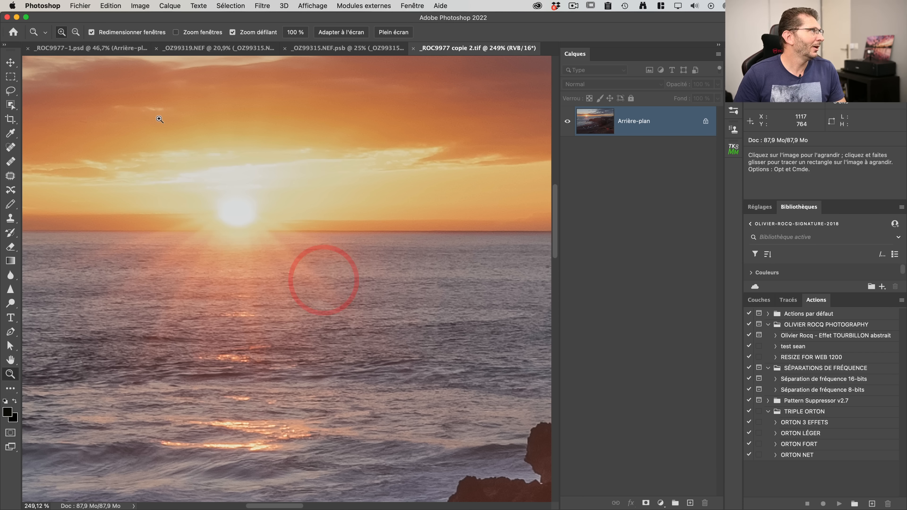
Step: In _ROC9977-1.psd, move the Arrière-plan layer to the top of the stack and rename it "tiff 16 bits programme CR"
left_click(92, 48)
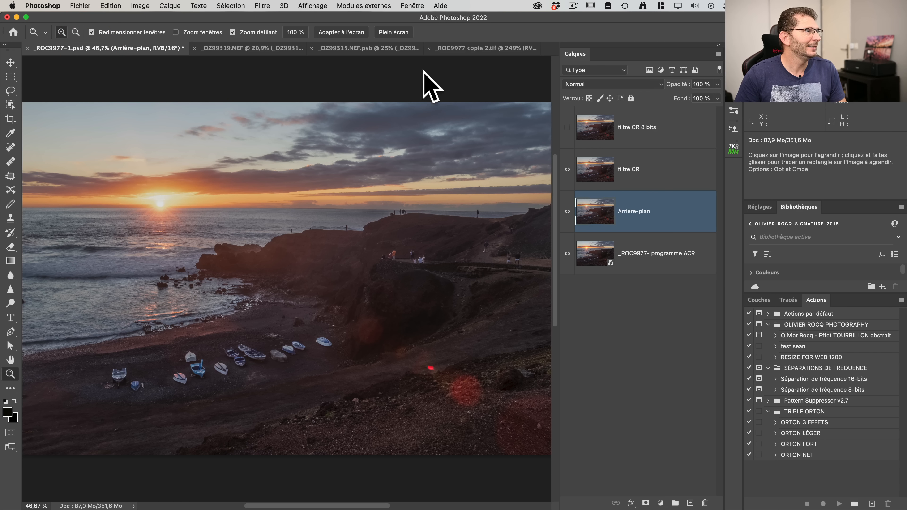
left_click_drag(645, 211, 653, 121)
double_click(639, 126)
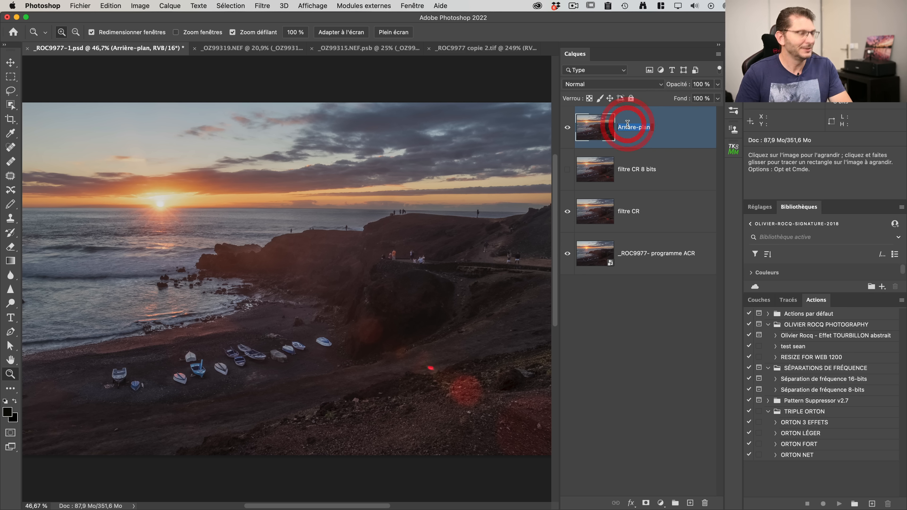
type("tiff 16 bits")
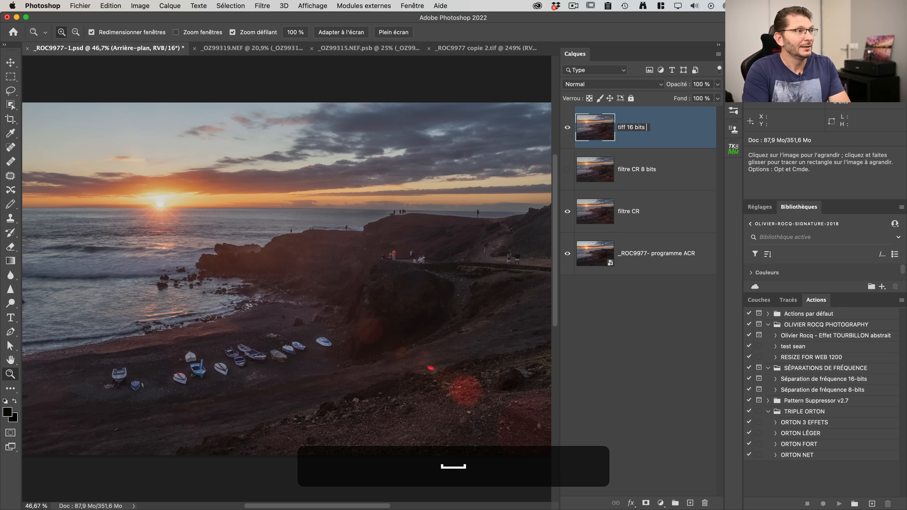
type(" CR")
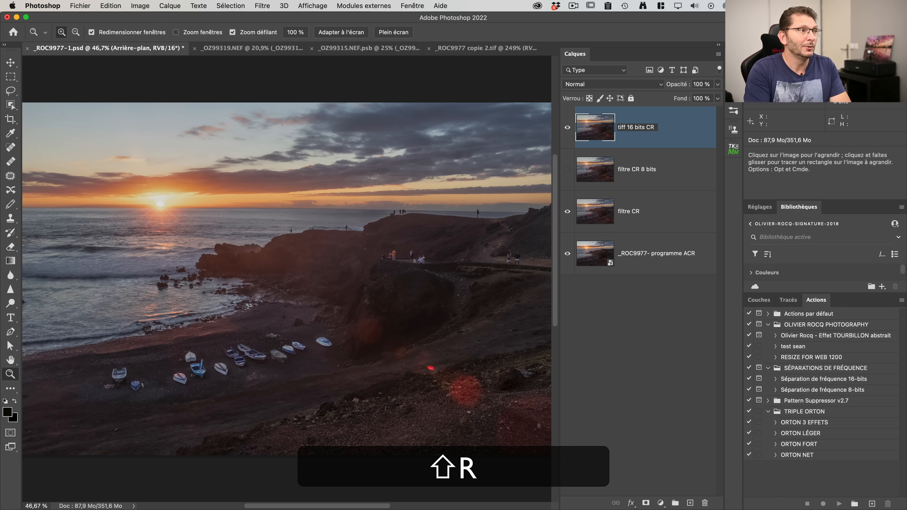
key("BackSpace")
key("BackSpace")
type("programme")
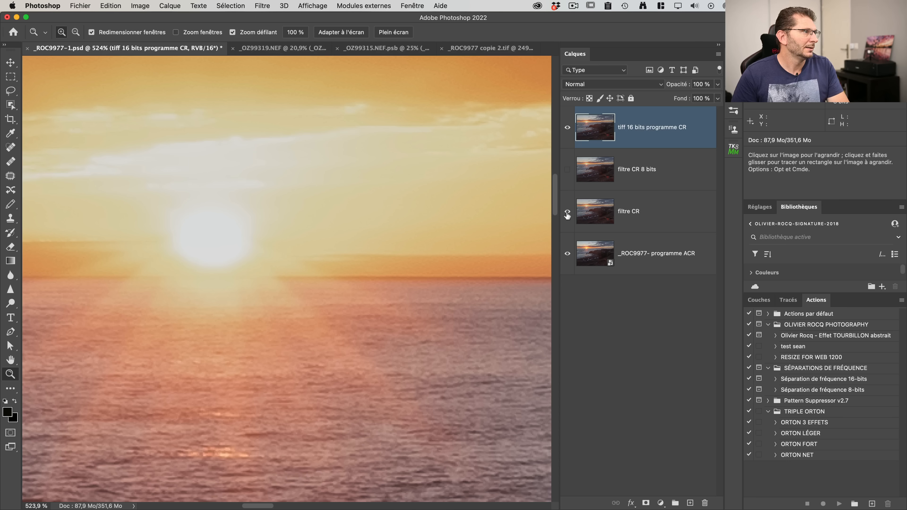
Step: Hide the filtre CR layer and compare the tiff 16 bits programme CR layer with the _ROC9977- programme ACR layer around the sun
left_click(568, 212)
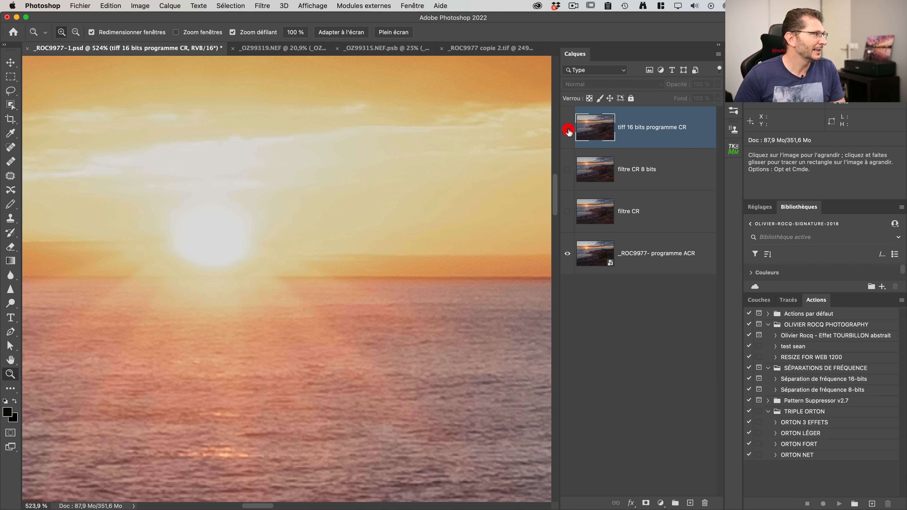
left_click(568, 129)
left_click(568, 129)
left_click(568, 128)
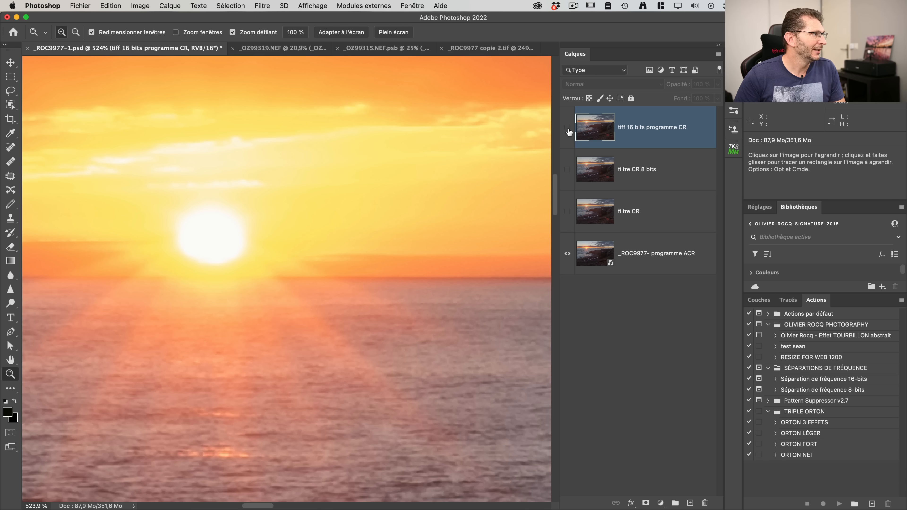
left_click(568, 129)
left_click_drag(389, 265, 420, 264)
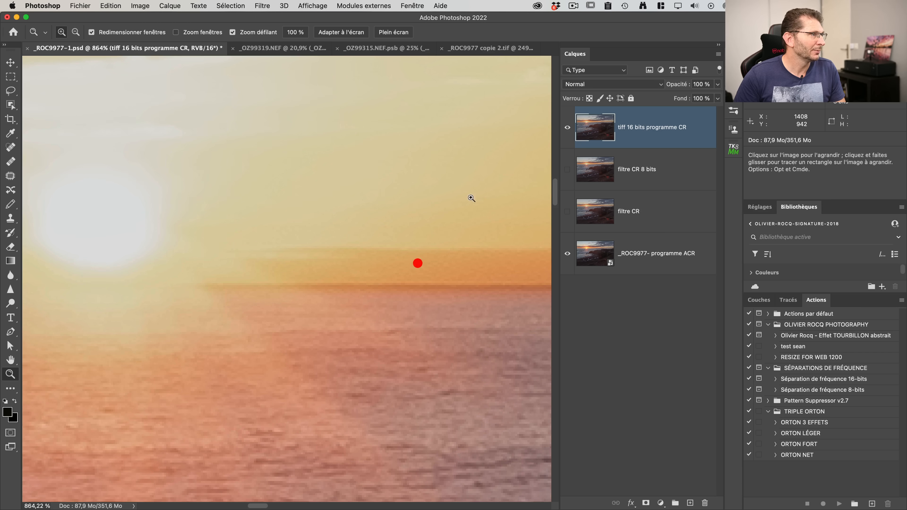
left_click(568, 128)
left_click(569, 129)
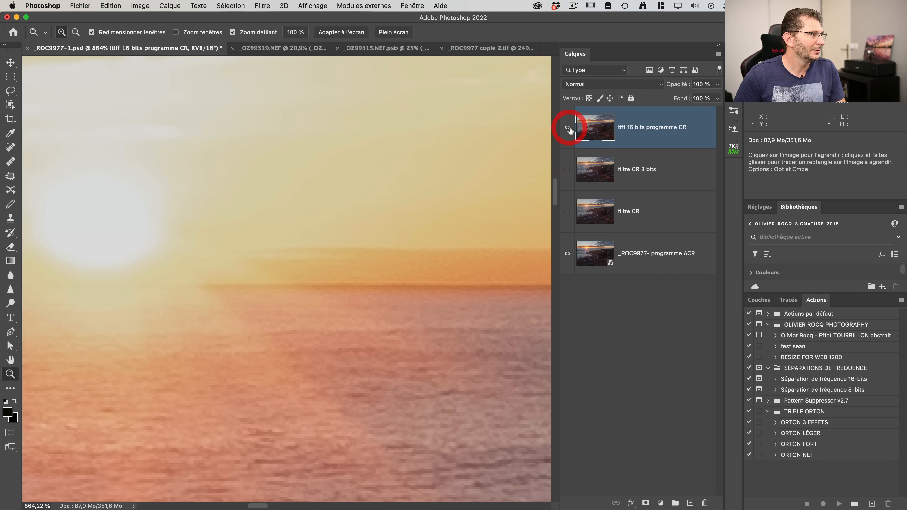
left_click(568, 129)
left_click(568, 128)
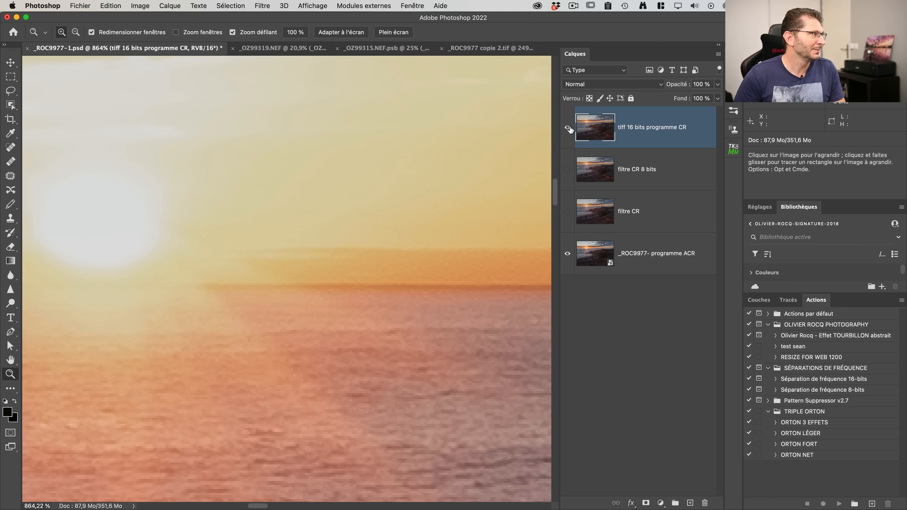
left_click(570, 129)
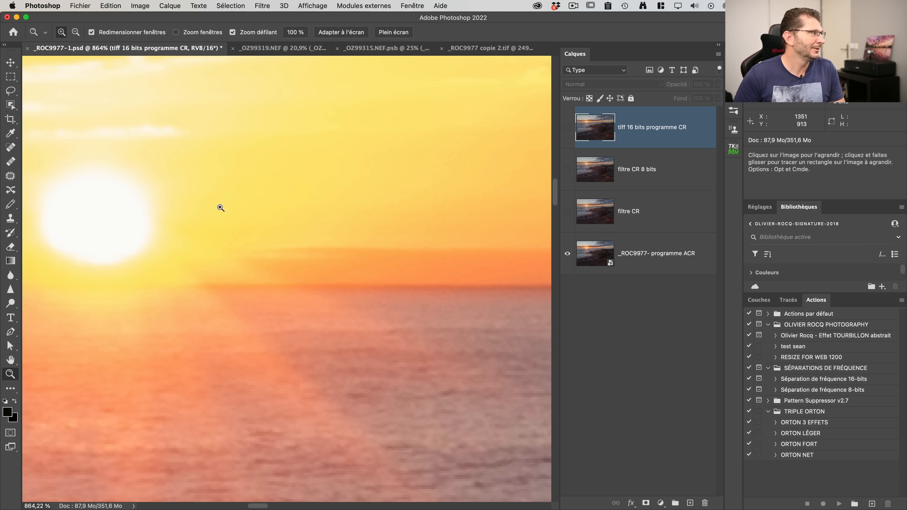
left_click(568, 130)
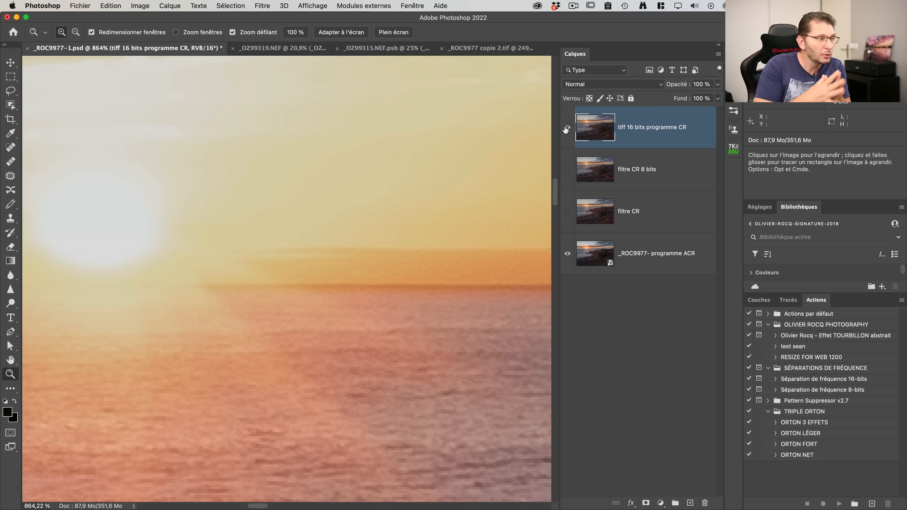
Step: Switch to Lightroom Classic, open the export settings for the selected photos, and choose TIFF as the image format
key("super+Tab")
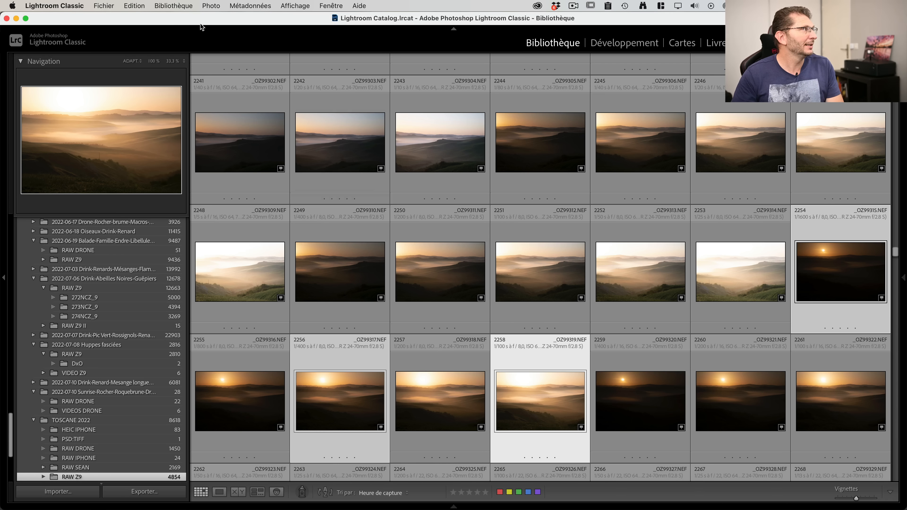
left_click(96, 6)
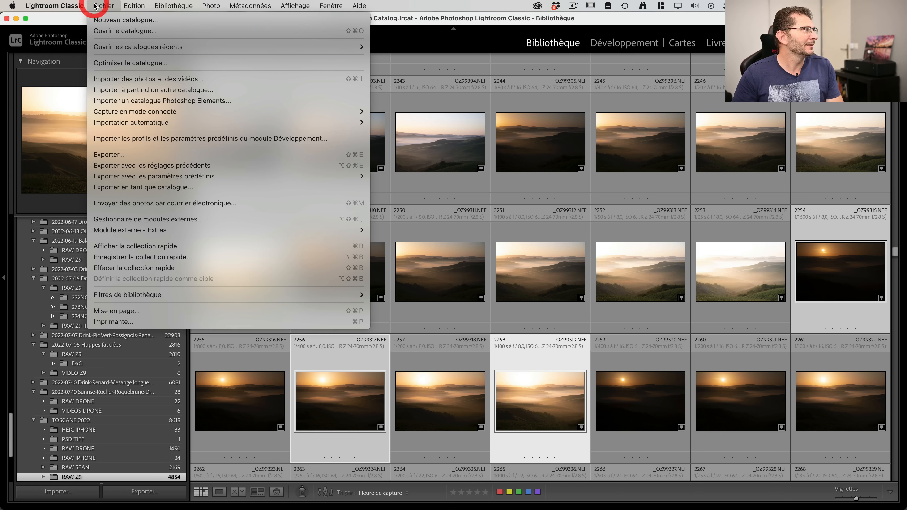
left_click(132, 155)
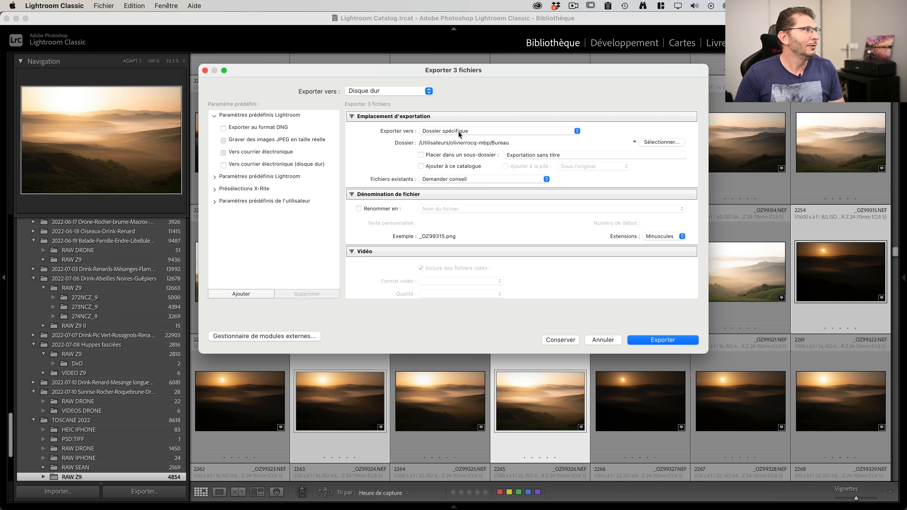
scroll(495, 224, "down", 5)
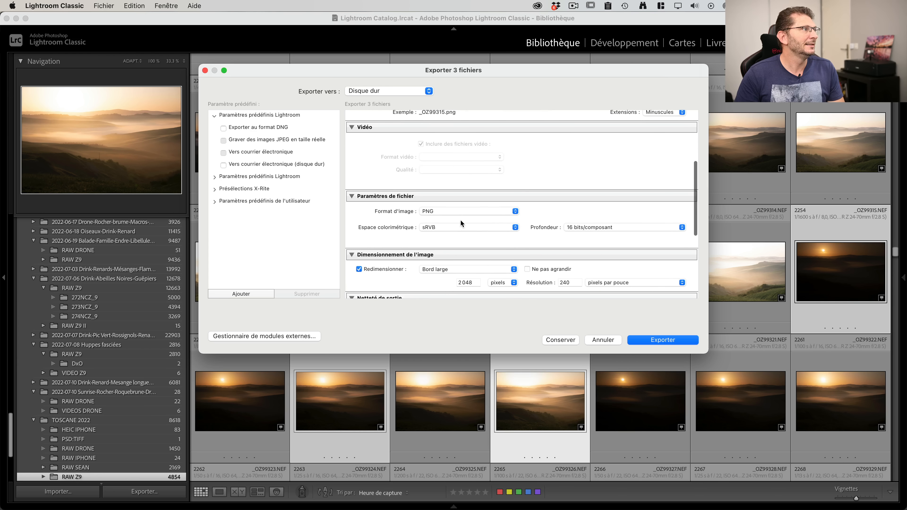
left_click(456, 212)
left_click(451, 203)
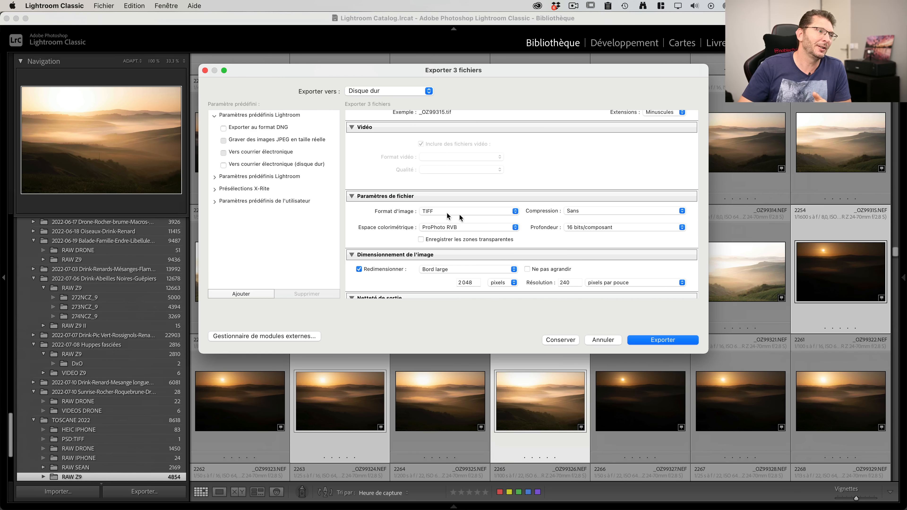
Step: Review the other image formats available for export, including DNG, and cancel the export
left_click(514, 211)
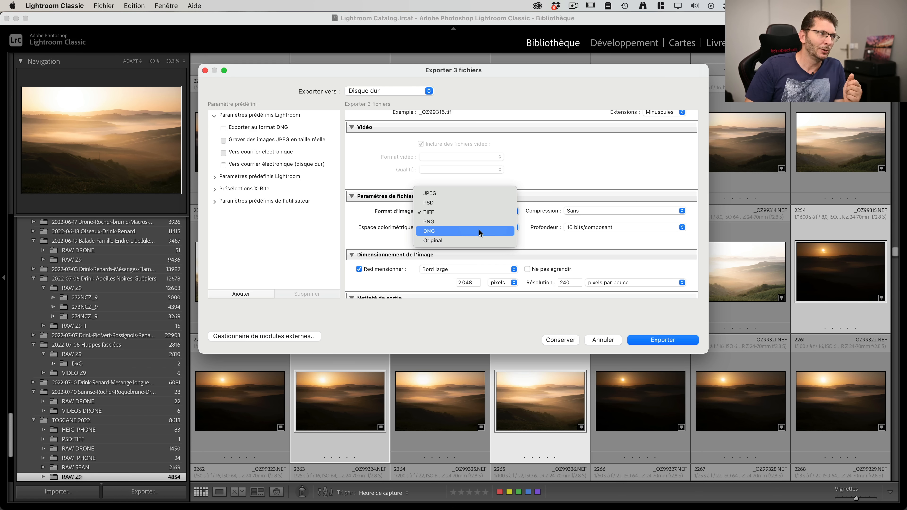
left_click(668, 204)
left_click(601, 340)
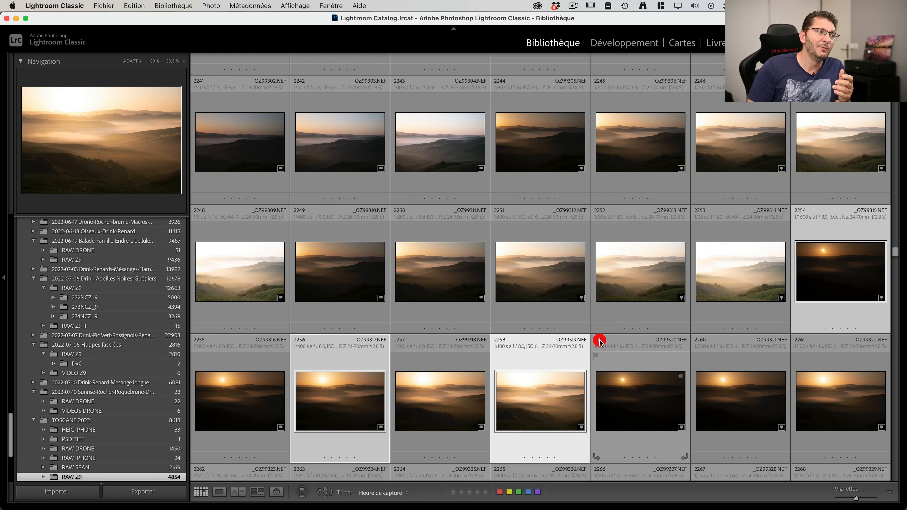